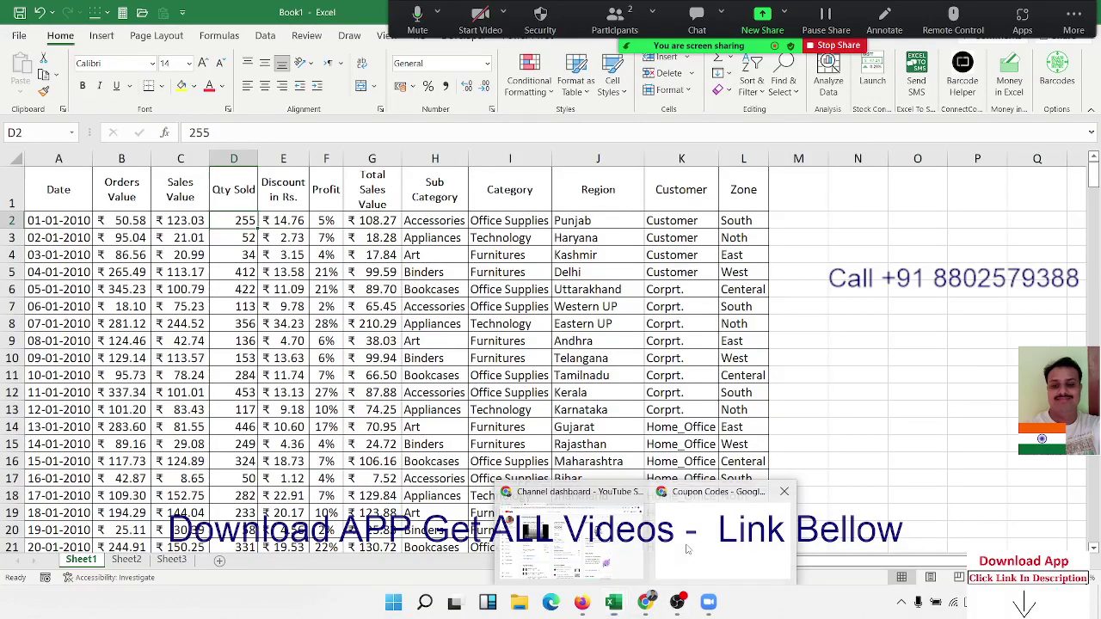
Fill discount cell E5 (₹13.58) with yellow using the Home tab Fill Color.
click(688, 531)
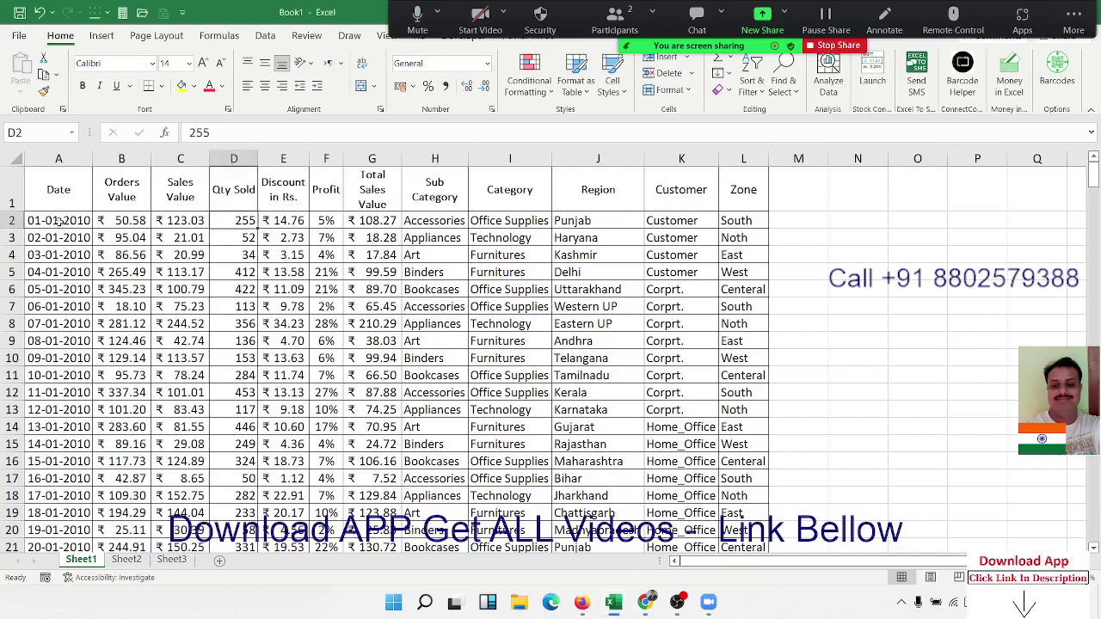
drag(59, 221, 529, 351)
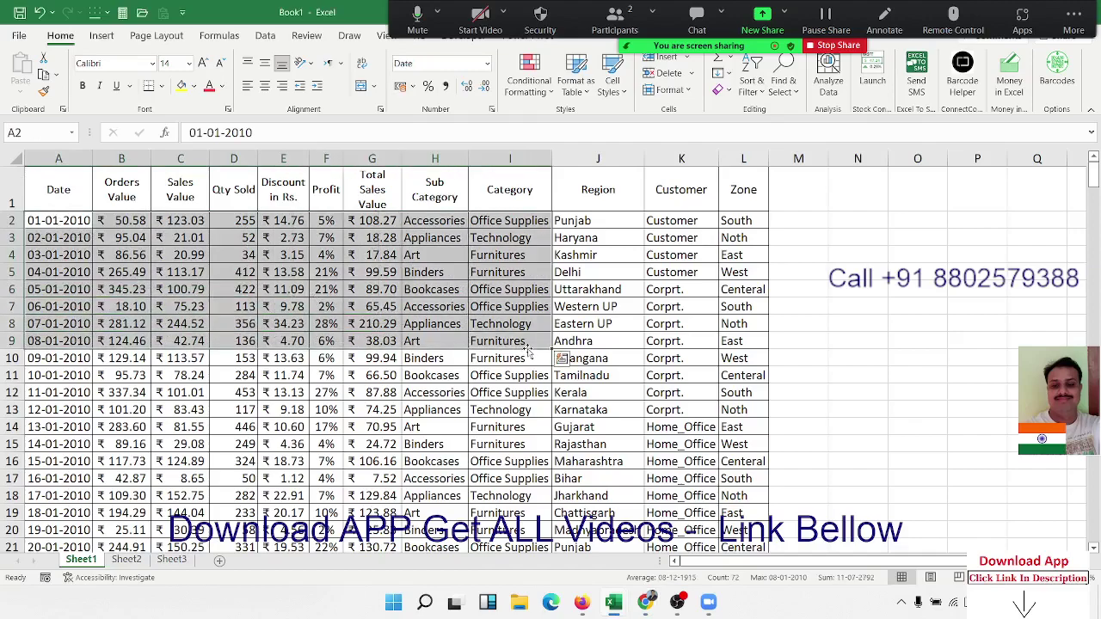
click(283, 272)
click(183, 87)
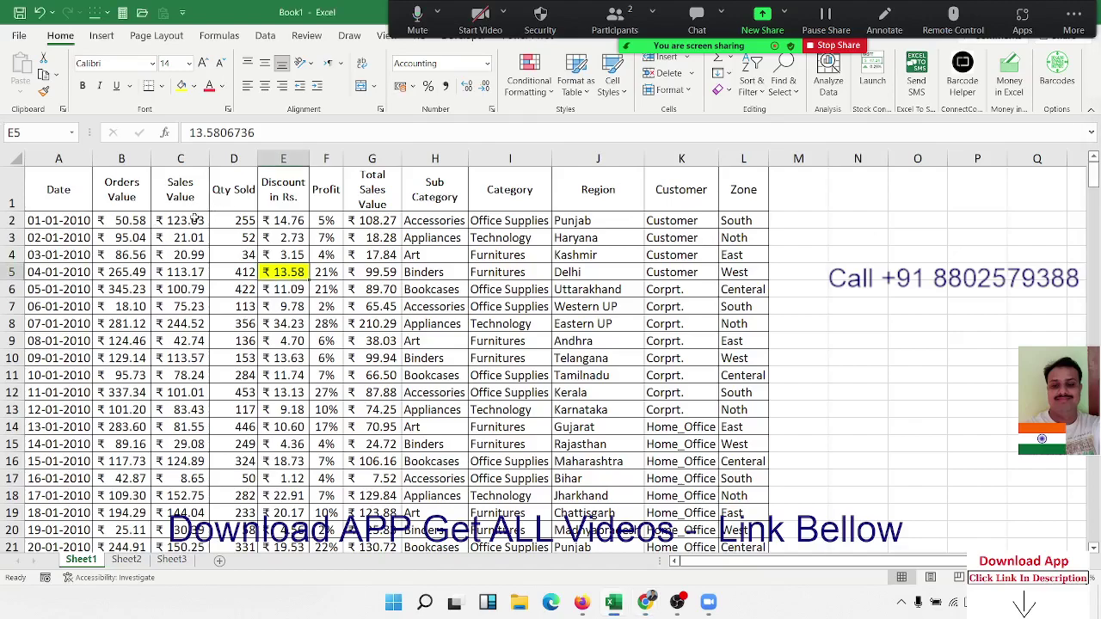
click(229, 273)
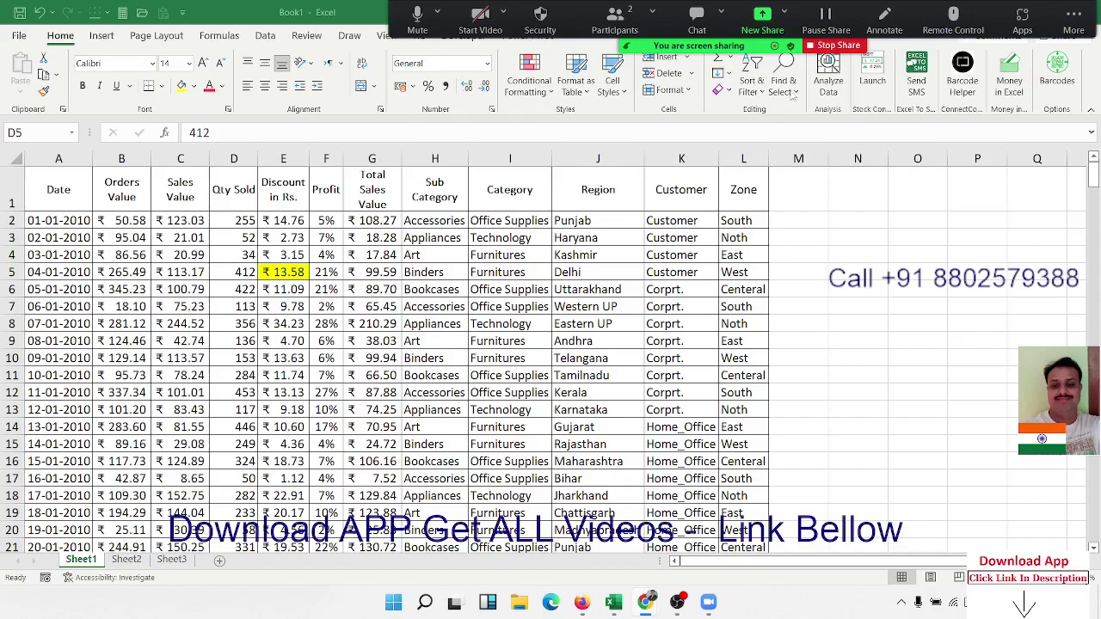
Start a Greater Than highlight rule on Qty Sold column D with threshold 200.
click(233, 158)
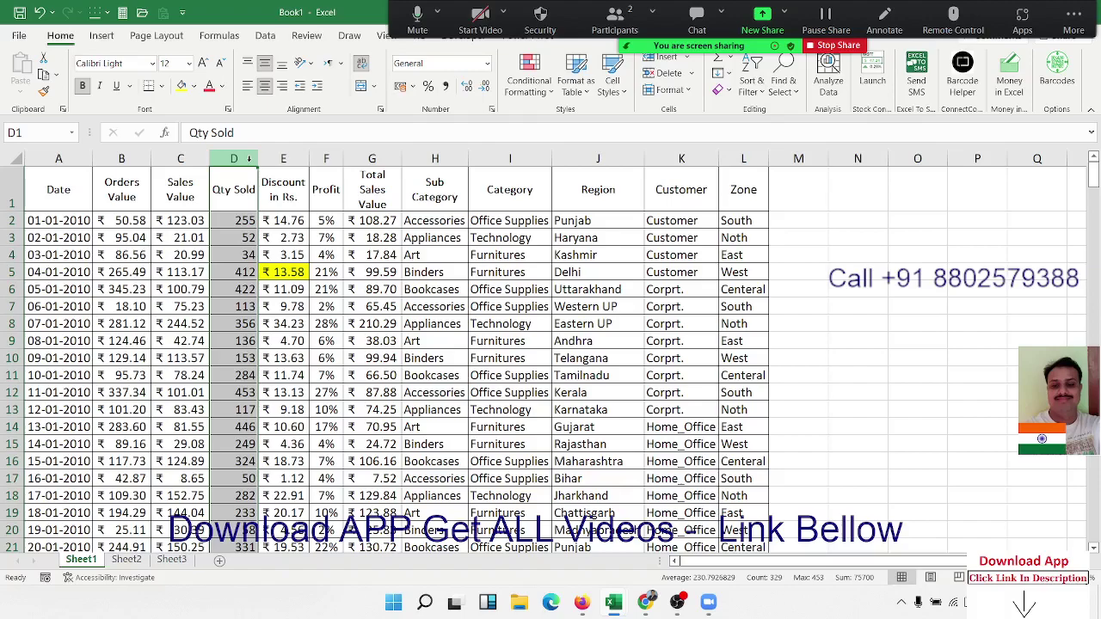
click(517, 96)
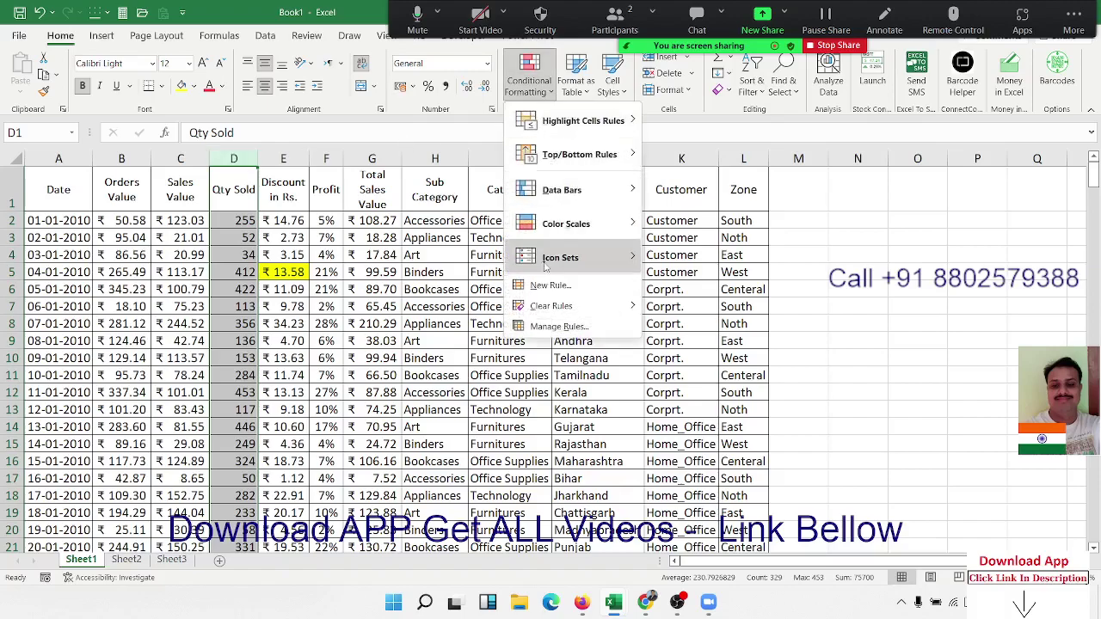
mouse_move(609, 121)
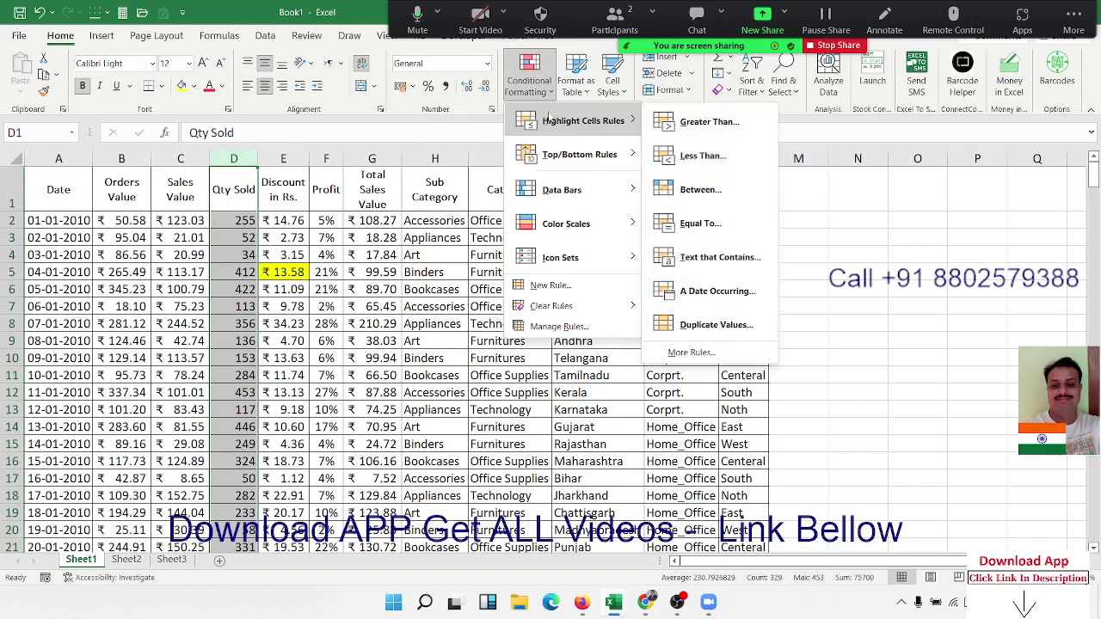
click(695, 123)
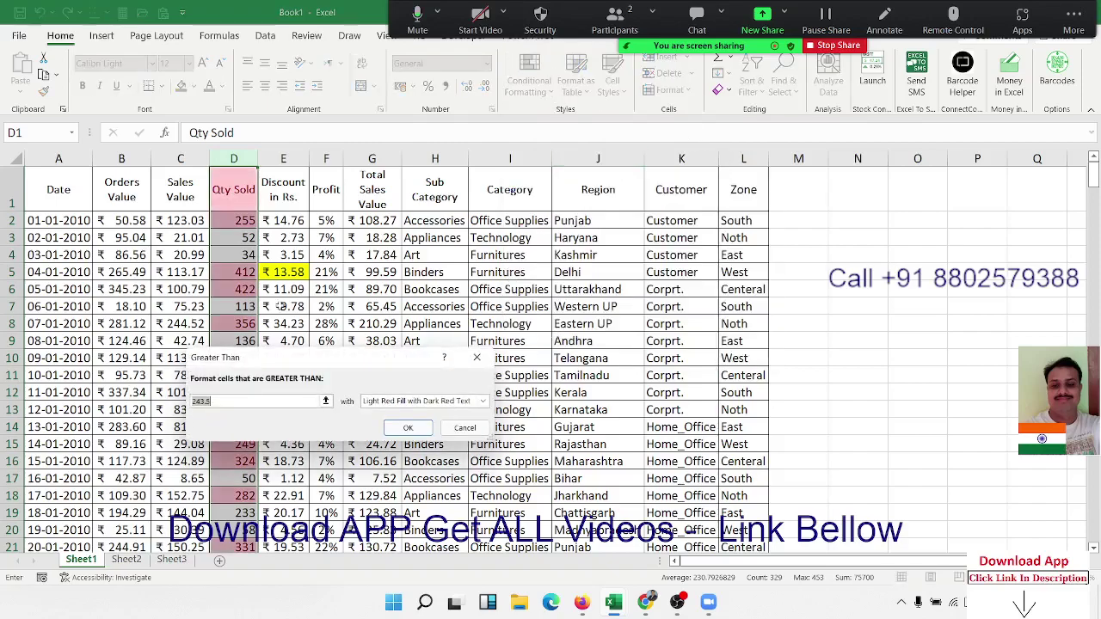
drag(351, 350, 528, 256)
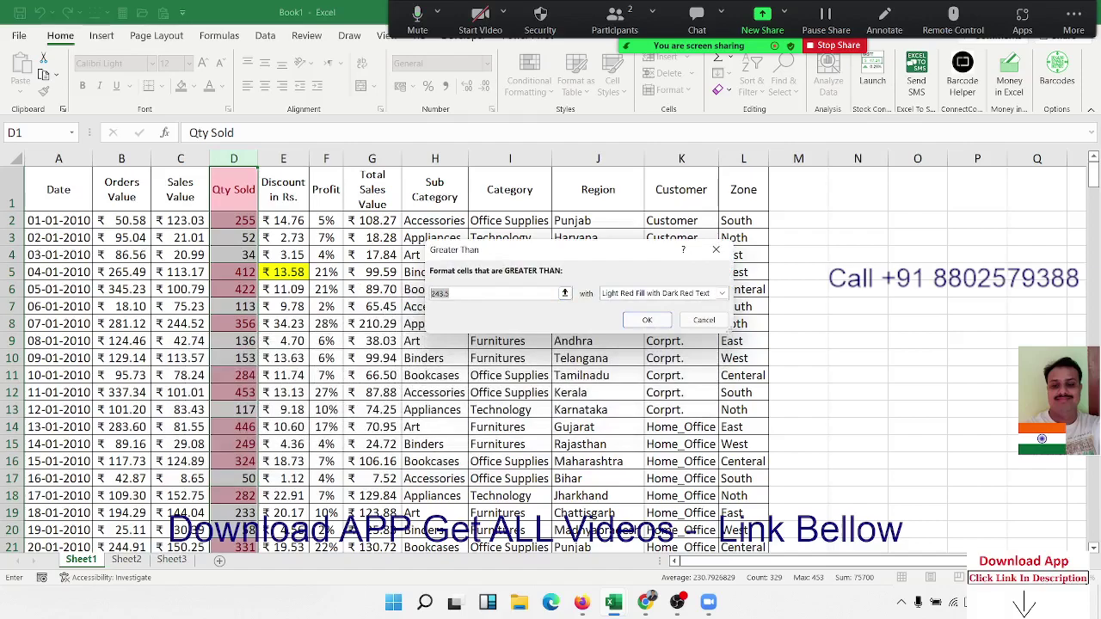
click(489, 287)
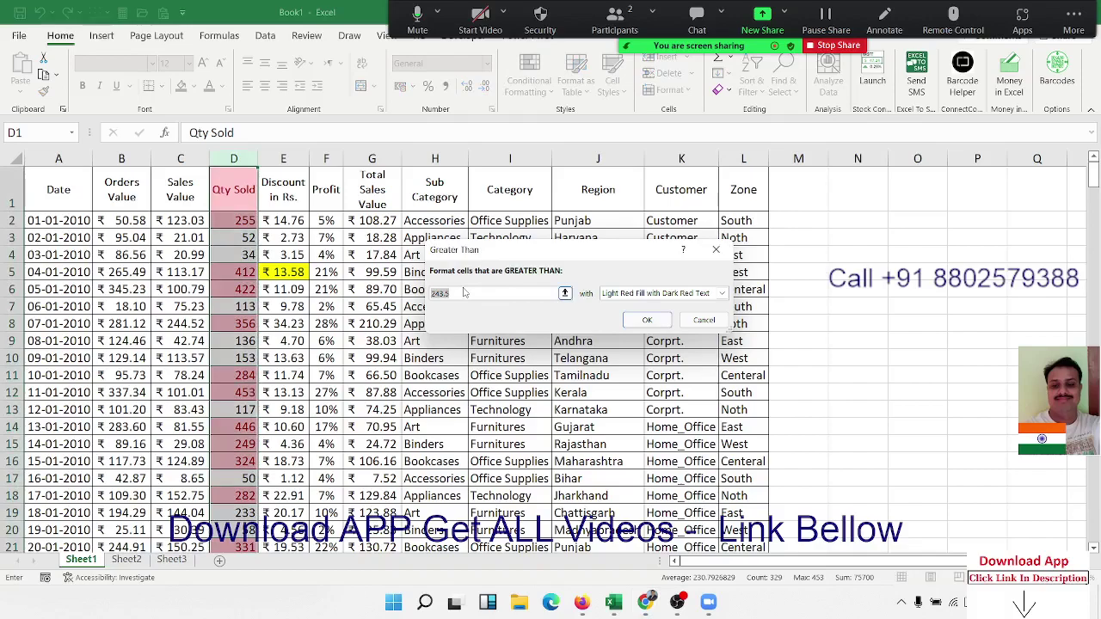
text(200)
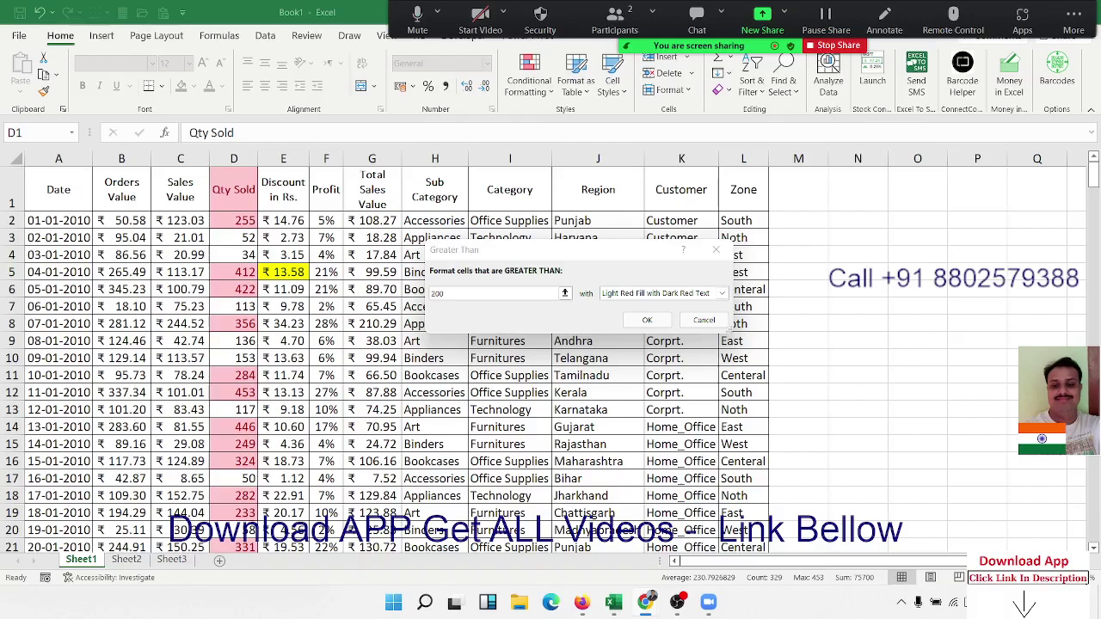
Give the greater-than-200 rule a custom plain yellow fill and apply it.
click(641, 295)
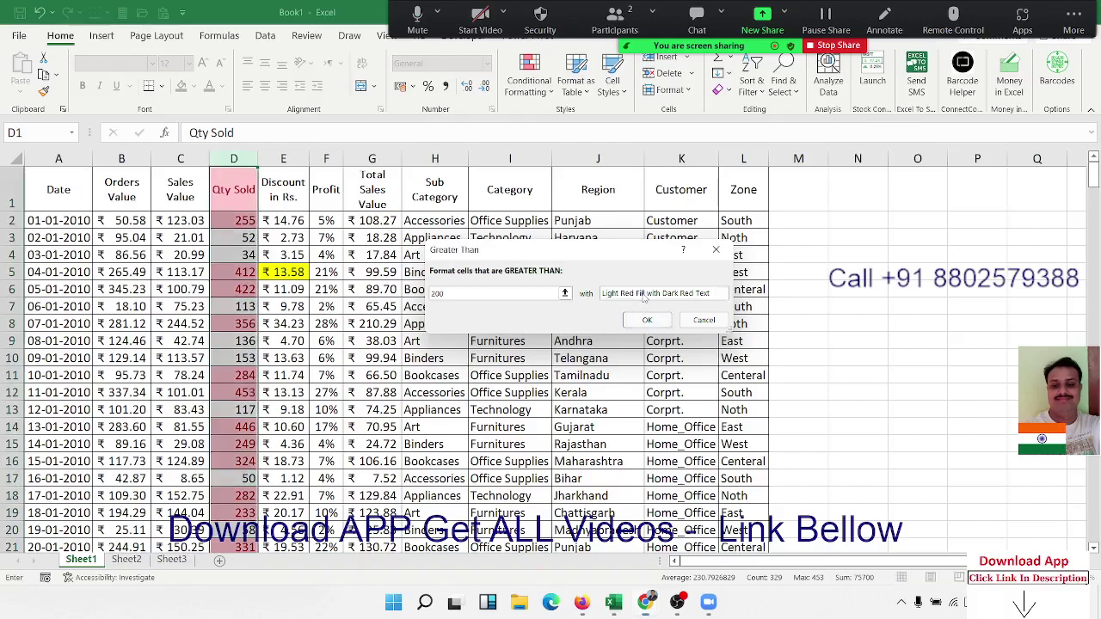
click(639, 316)
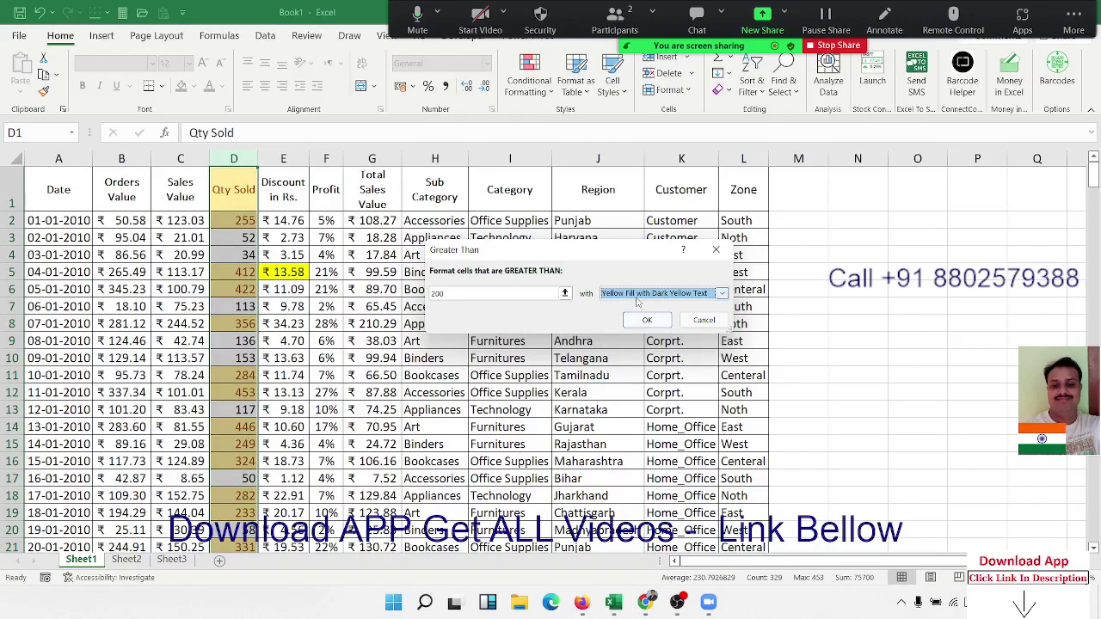
click(638, 294)
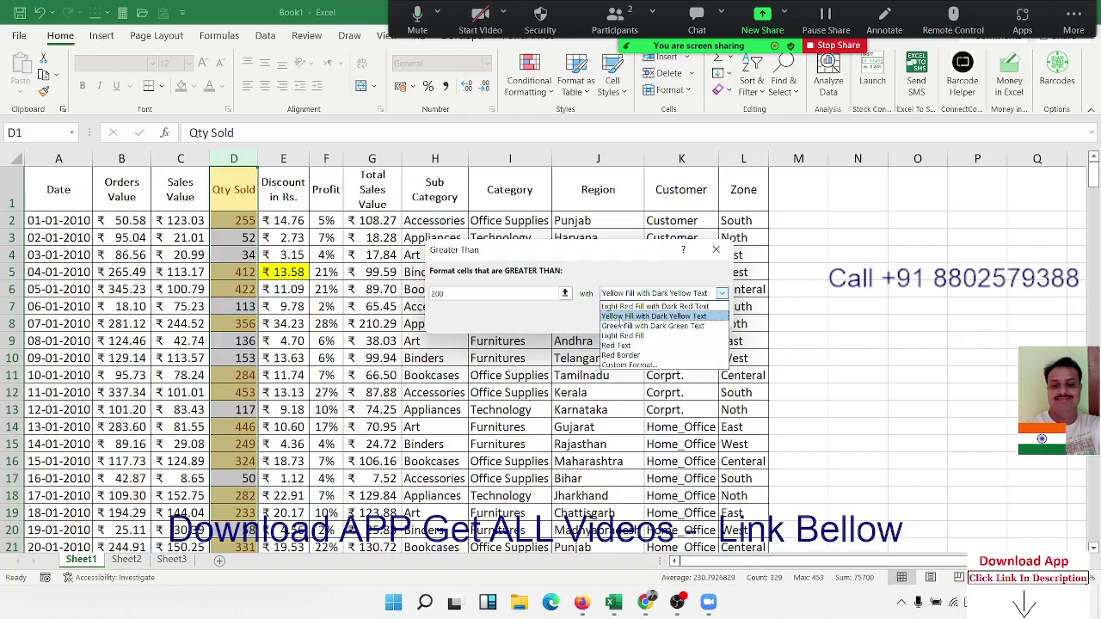
click(621, 365)
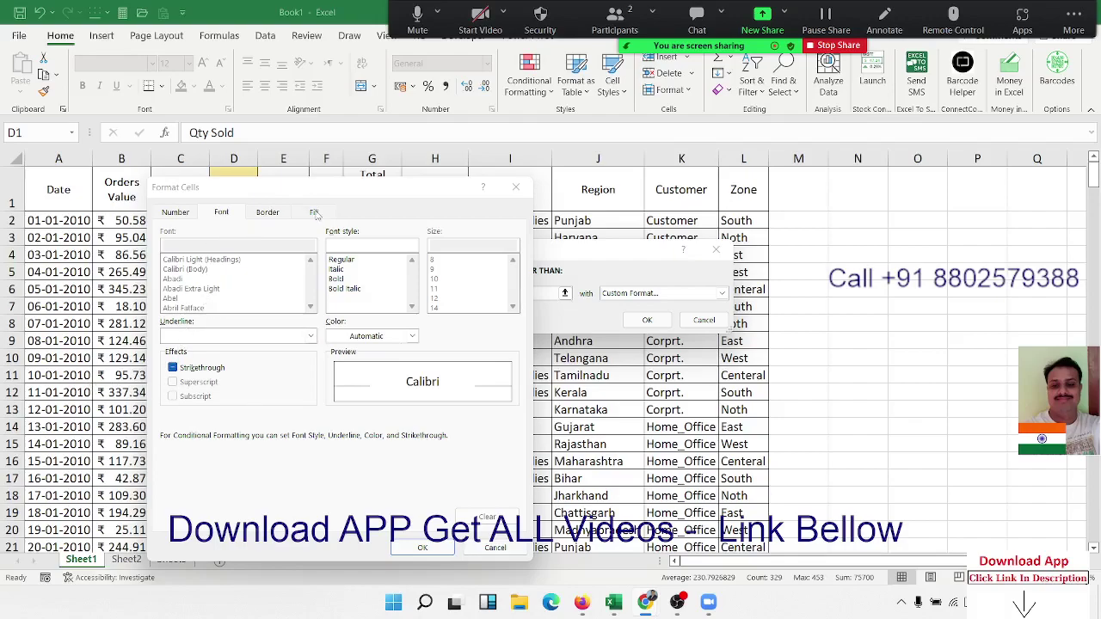
click(315, 212)
click(211, 348)
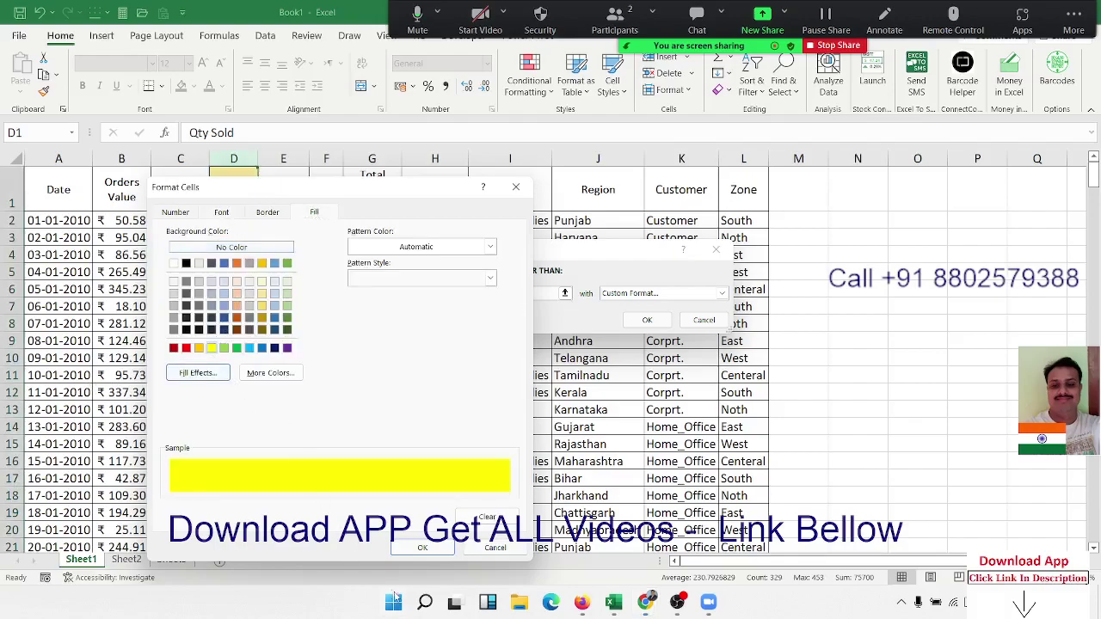
click(423, 548)
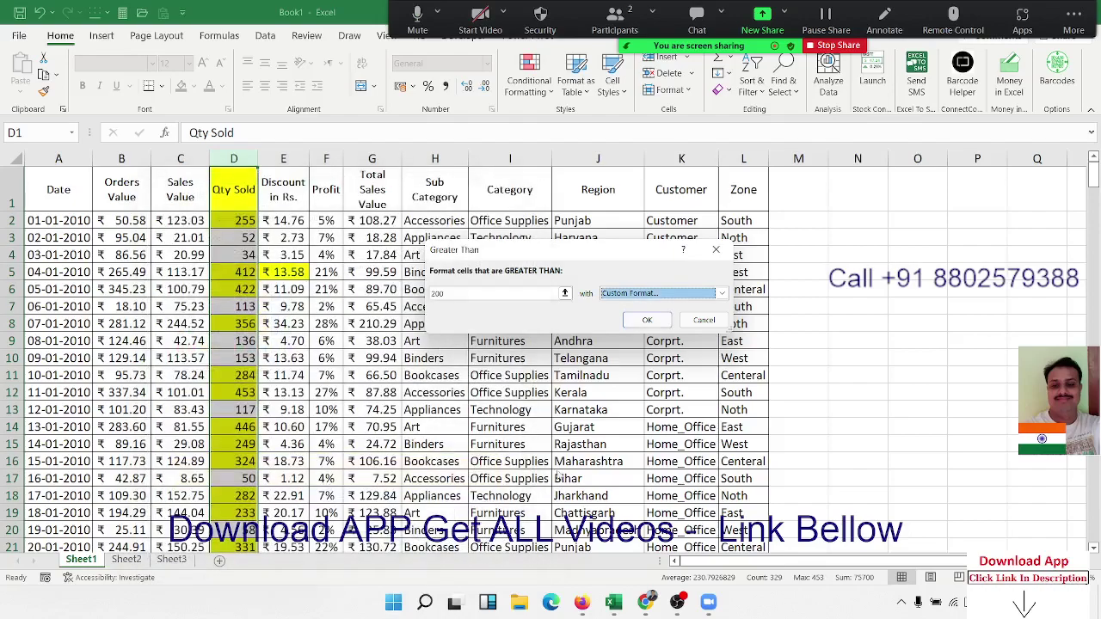
click(646, 320)
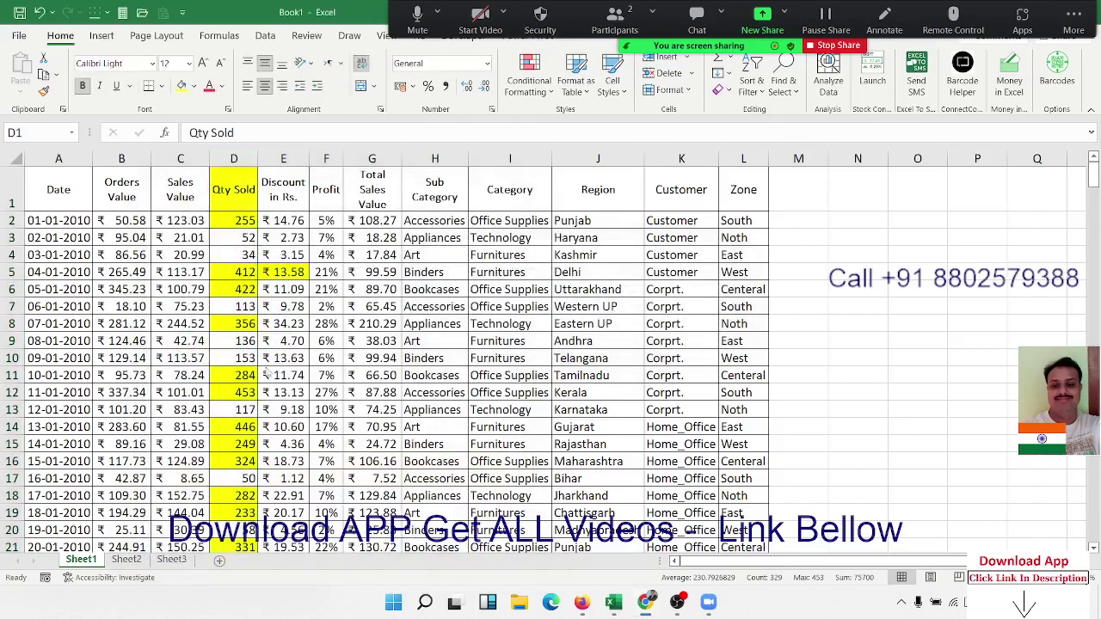
Enter 351 in D10 and 184 in D11, then return to D11 to check it.
click(249, 361)
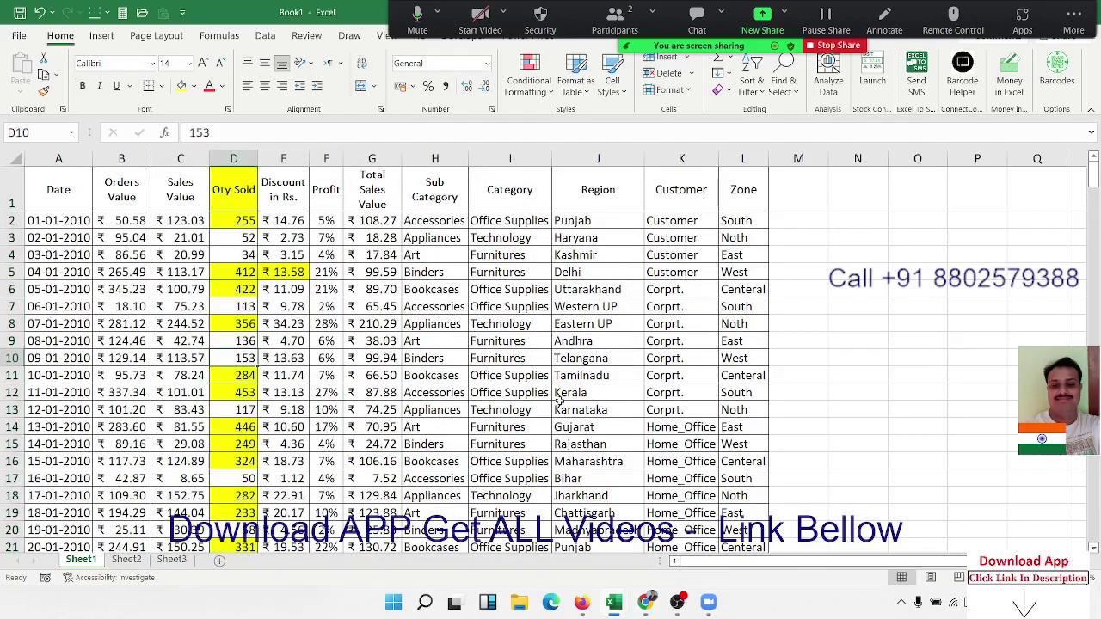
text(3)
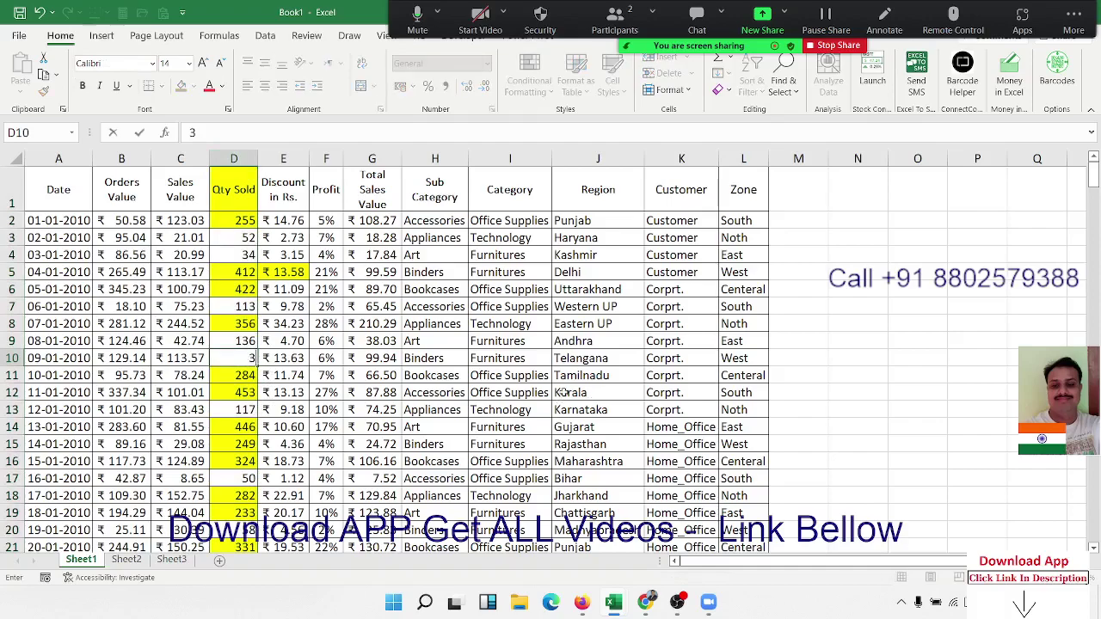
text(51)
key(Return)
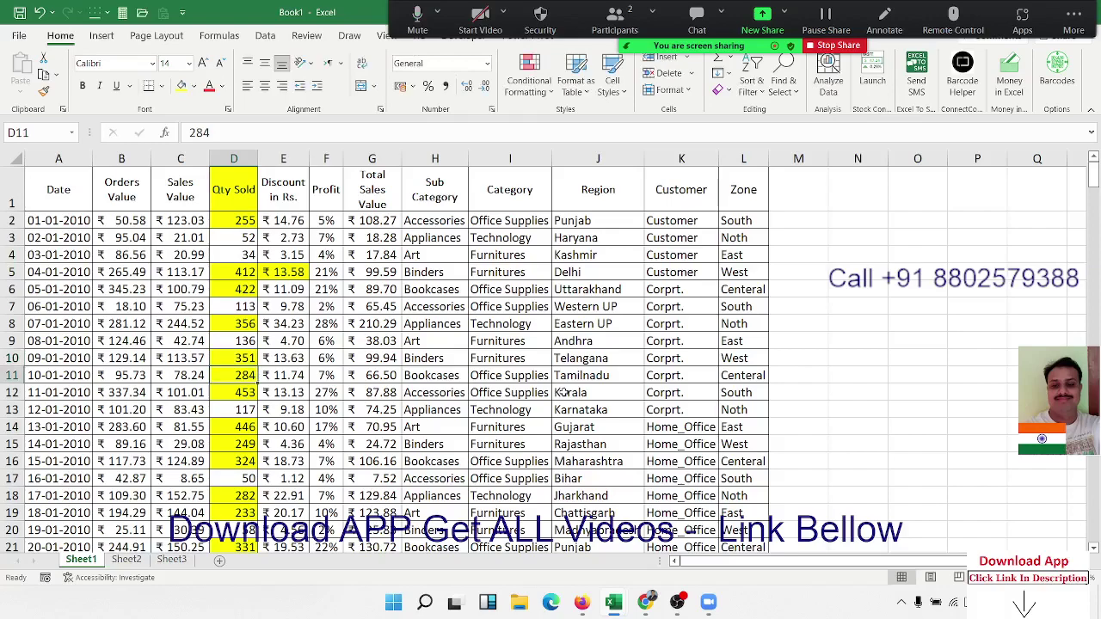
text(184)
key(Return)
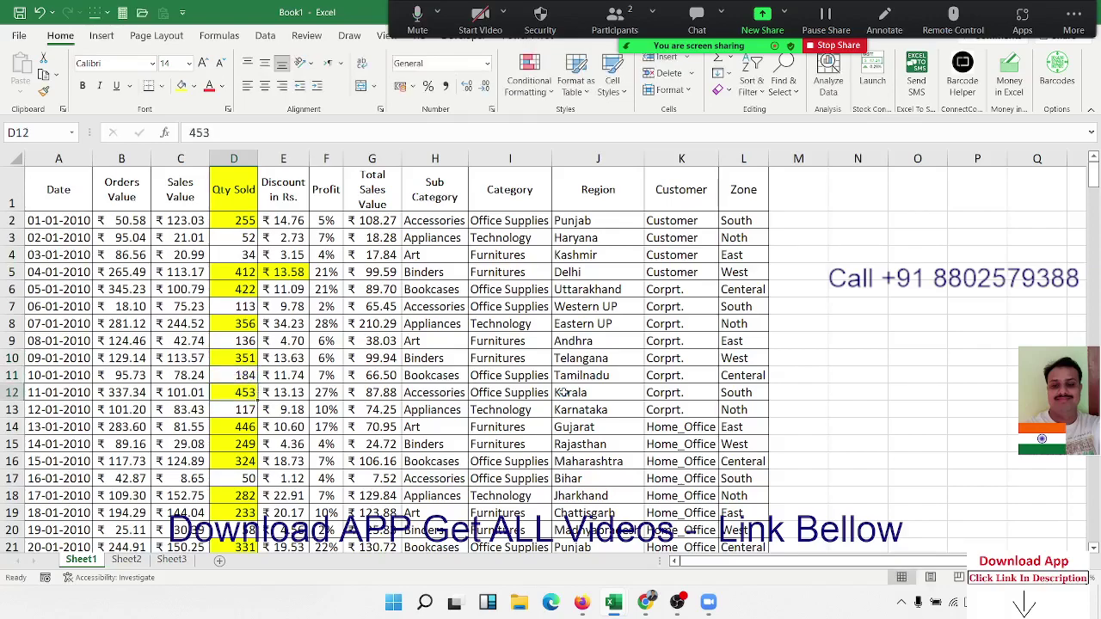
key(Up)
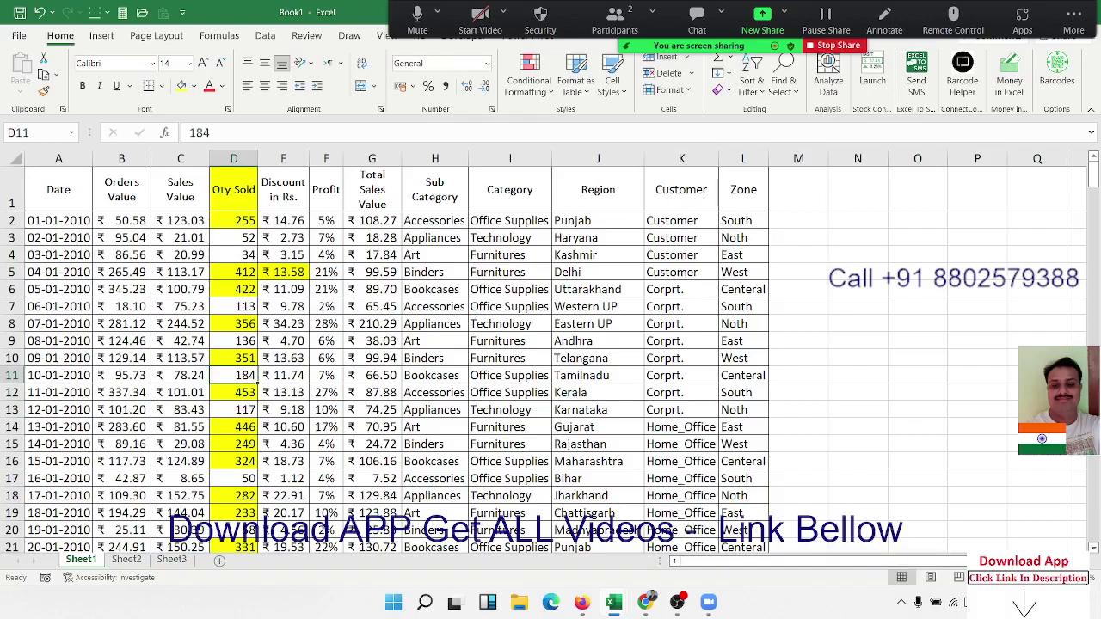
click(645, 602)
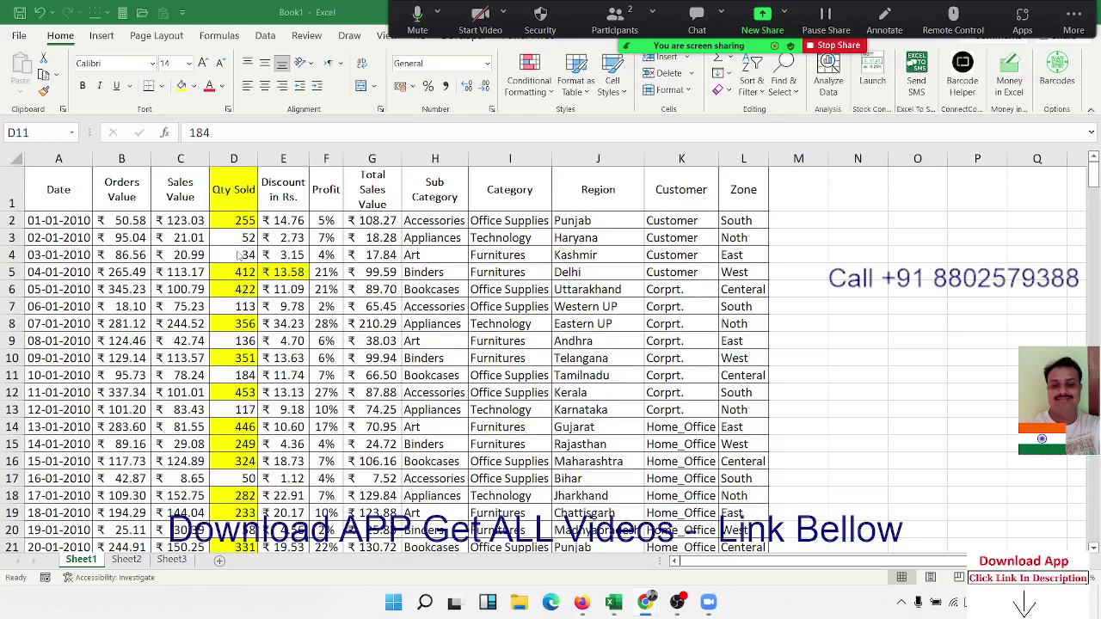
click(183, 160)
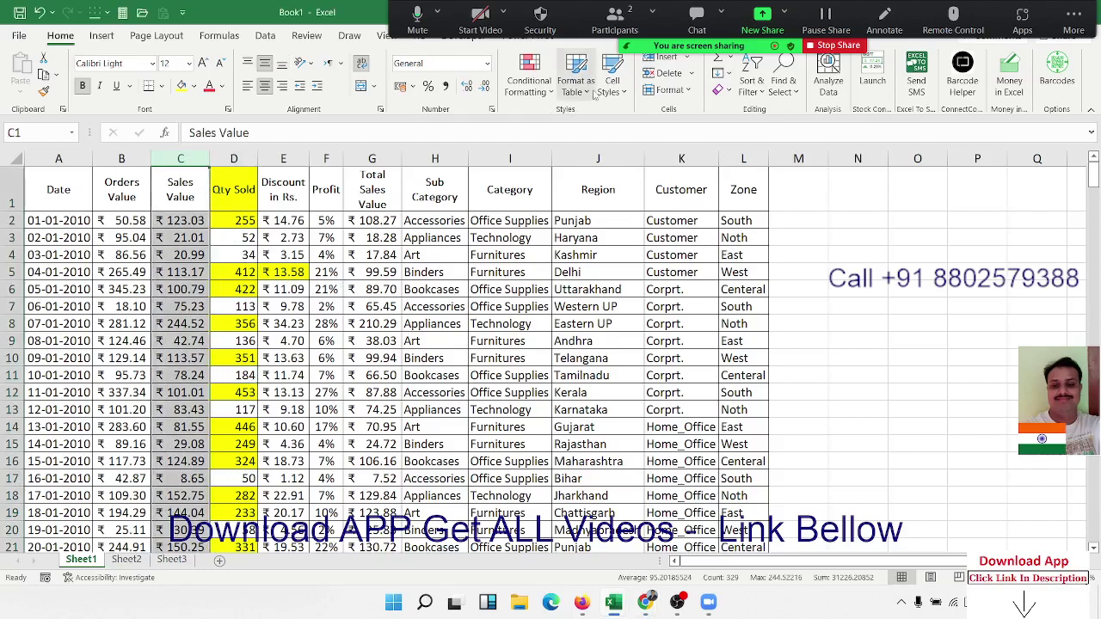
click(529, 77)
mouse_move(576, 120)
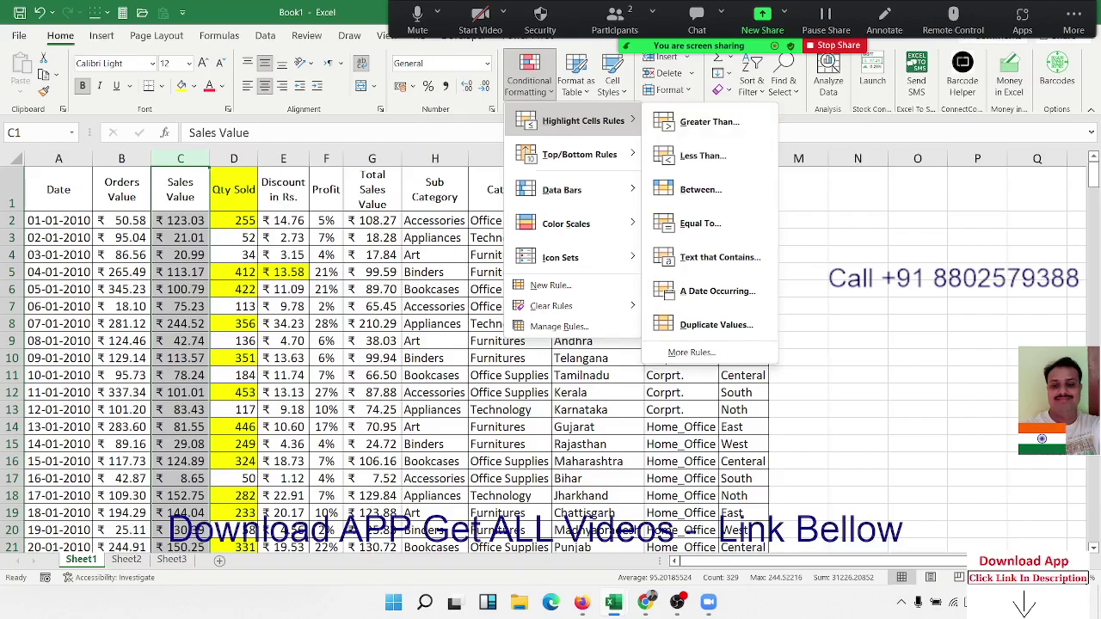
key(Escape)
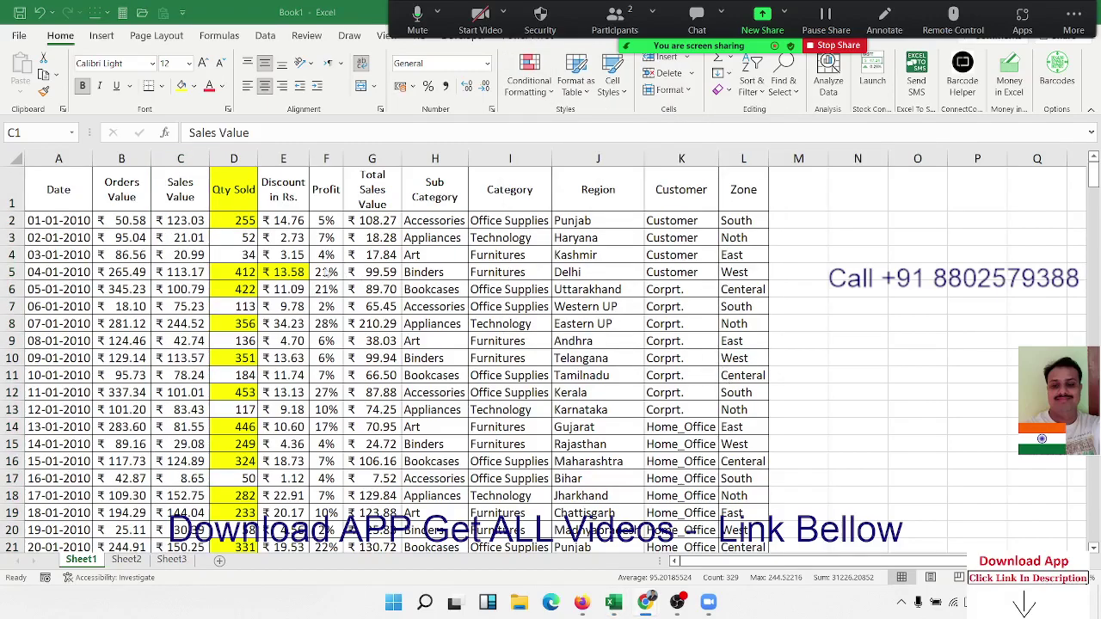
click(529, 80)
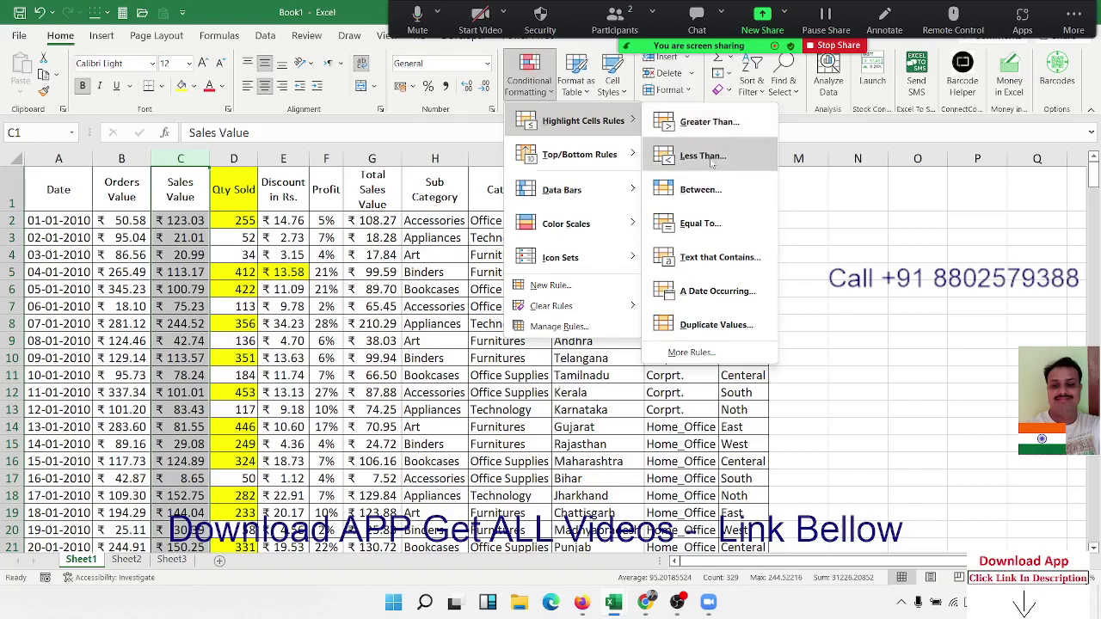
click(113, 208)
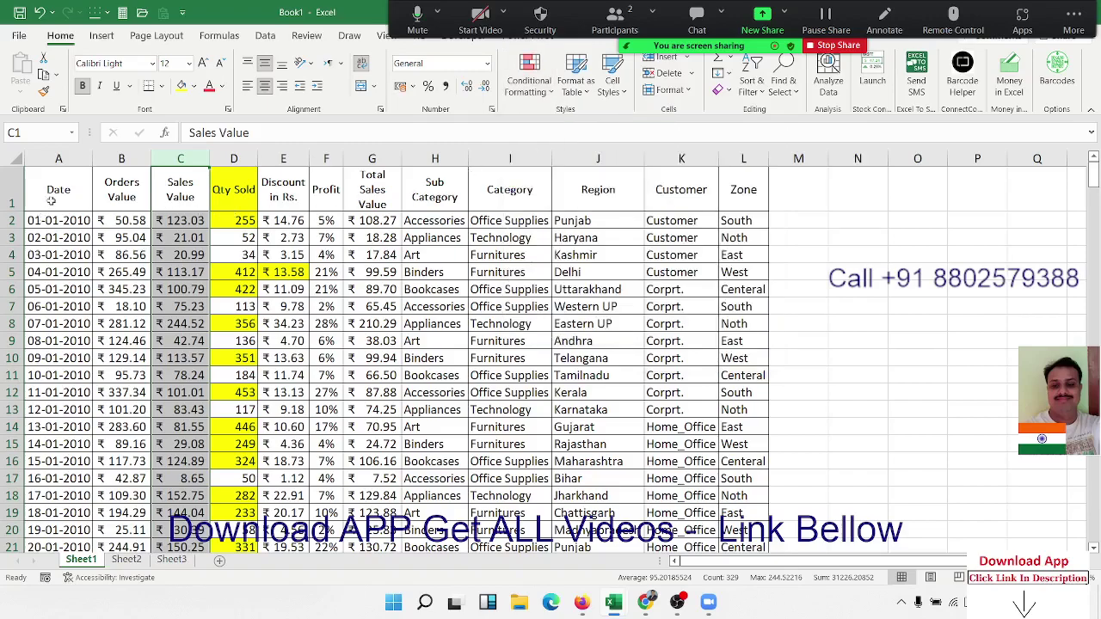
click(64, 160)
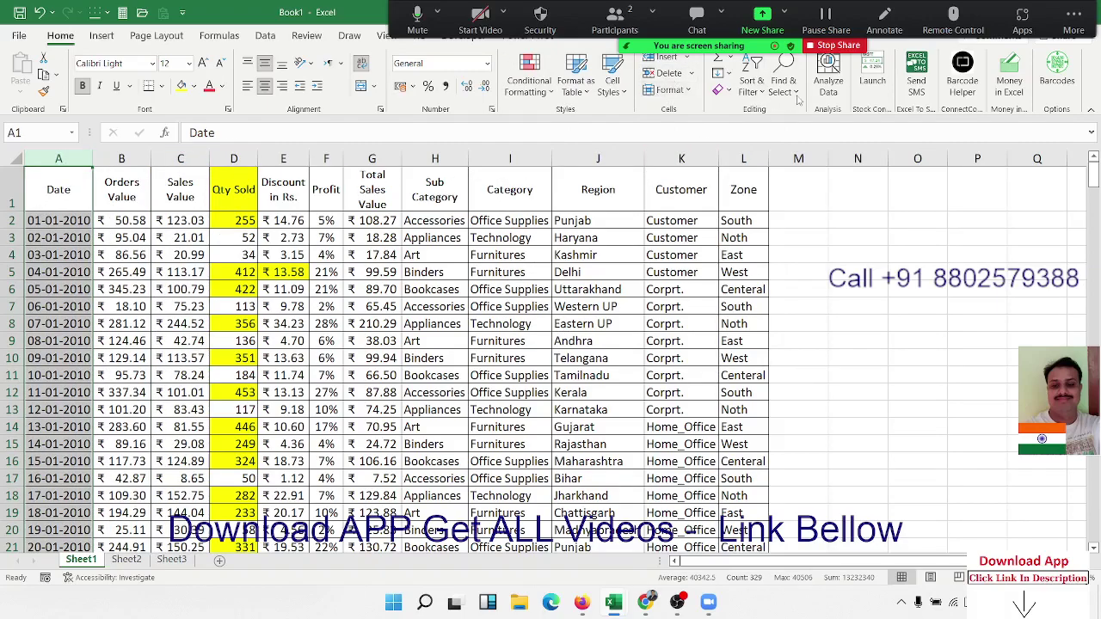
click(550, 97)
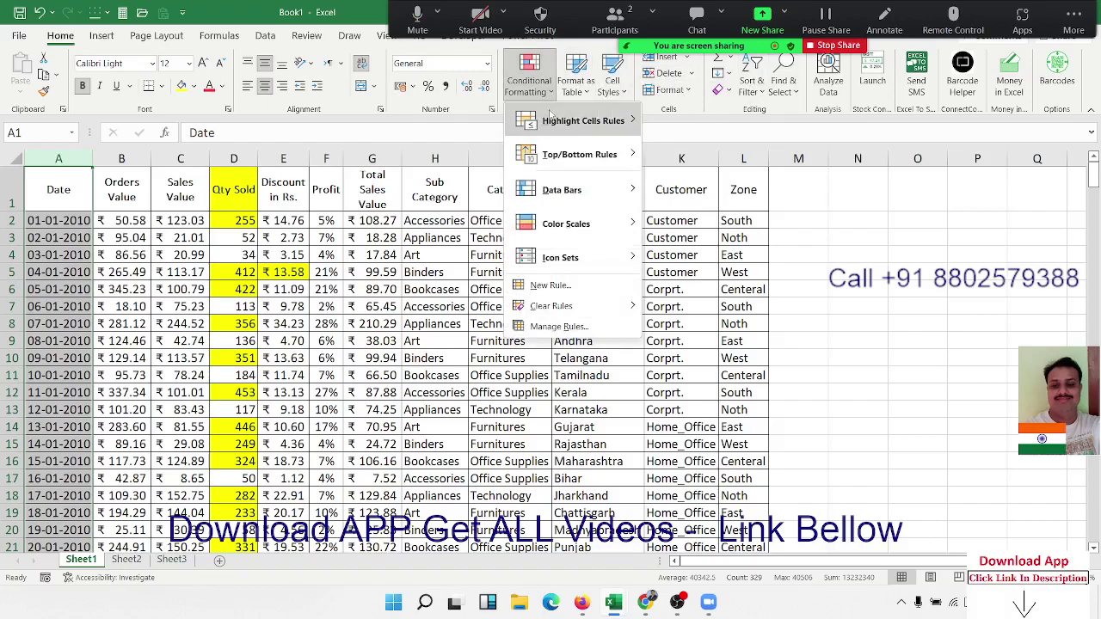
key(Escape)
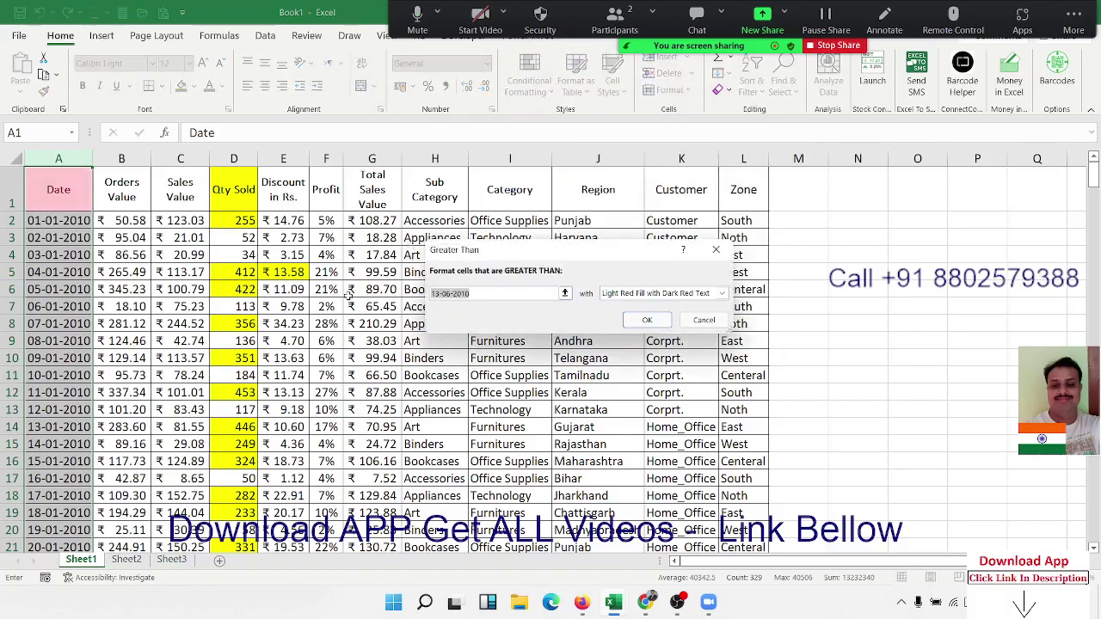
text(2-0)
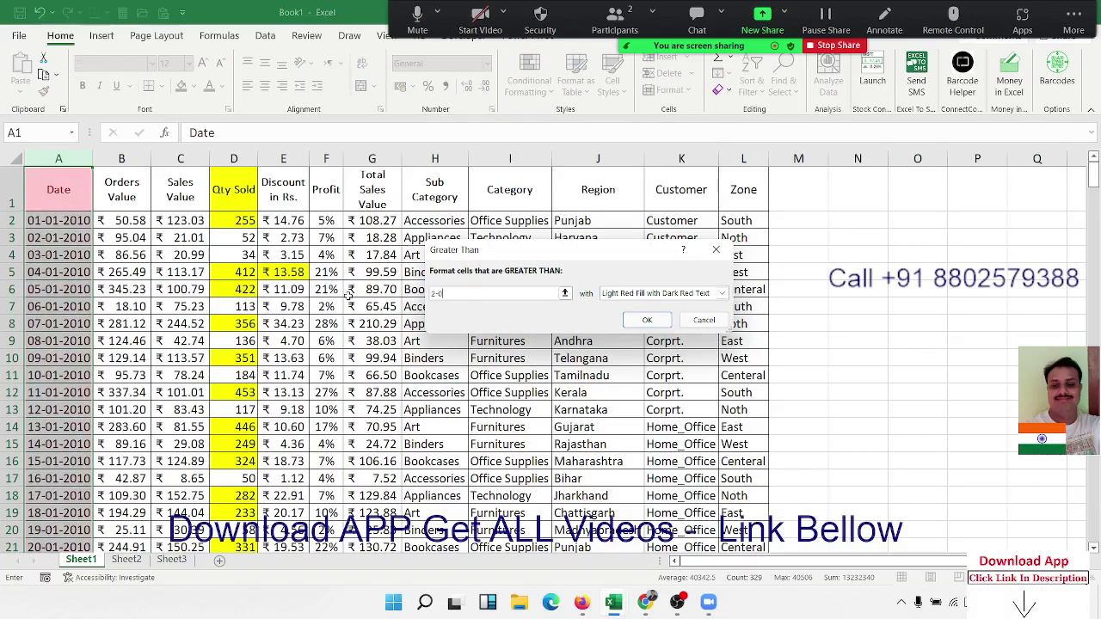
text(1-20)
text(10)
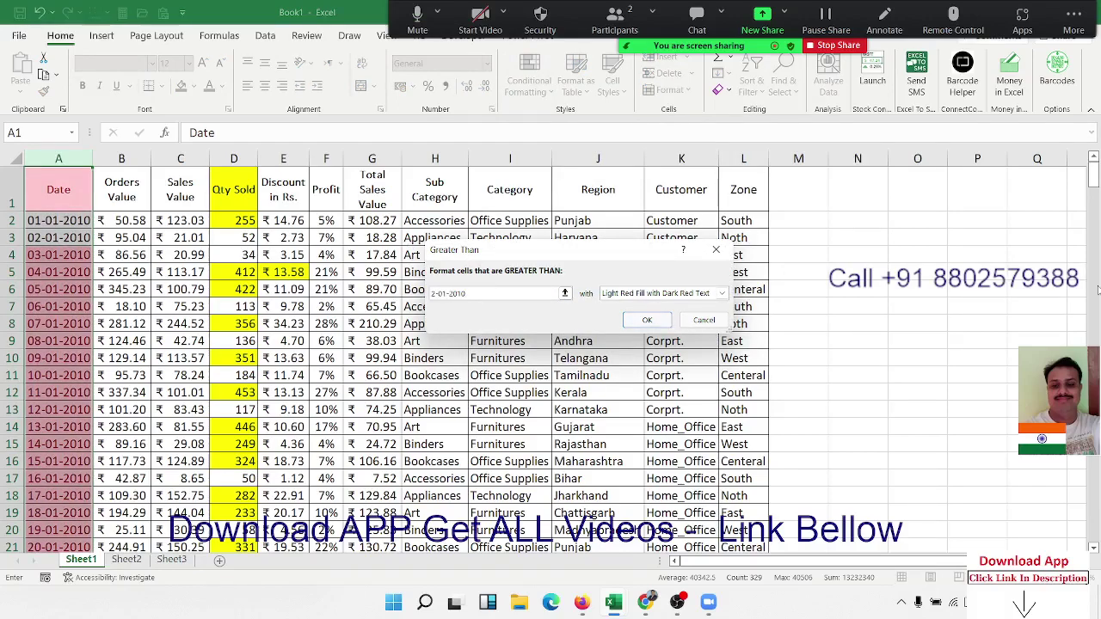
key(Return)
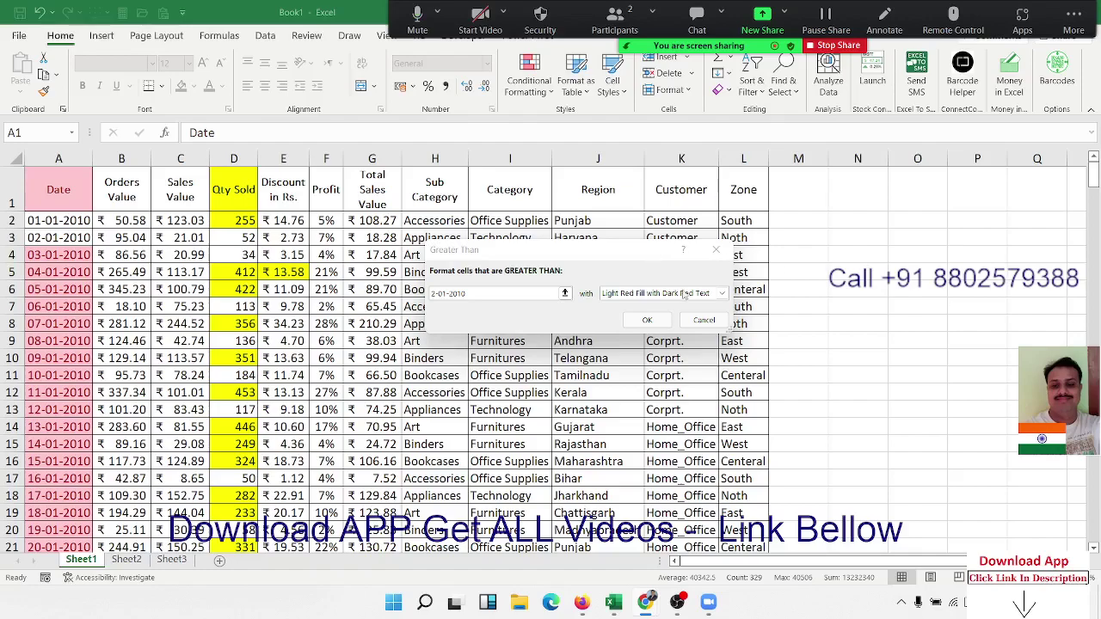
click(704, 321)
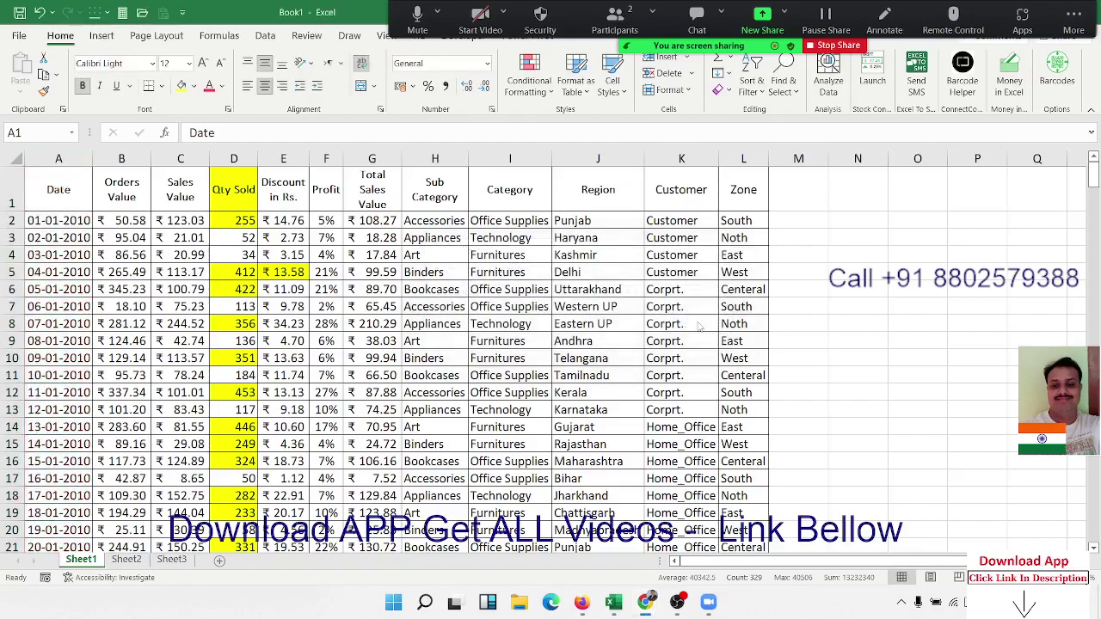
Inspect the values in C5, C9, D15 and C17 without choosing a rule.
click(529, 77)
mouse_move(531, 117)
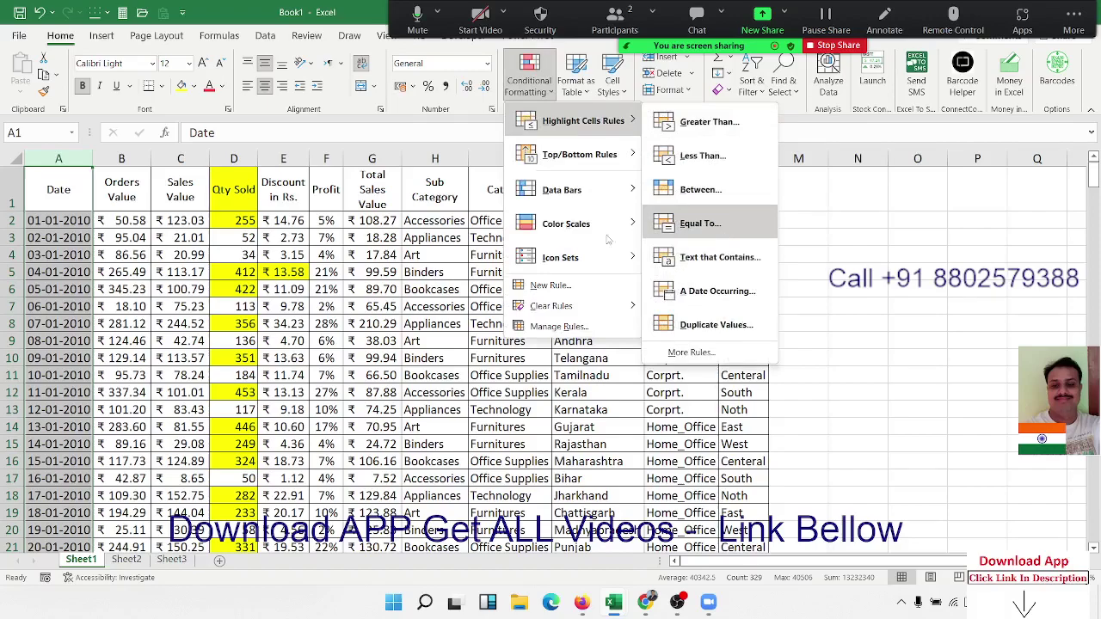
click(246, 327)
click(178, 273)
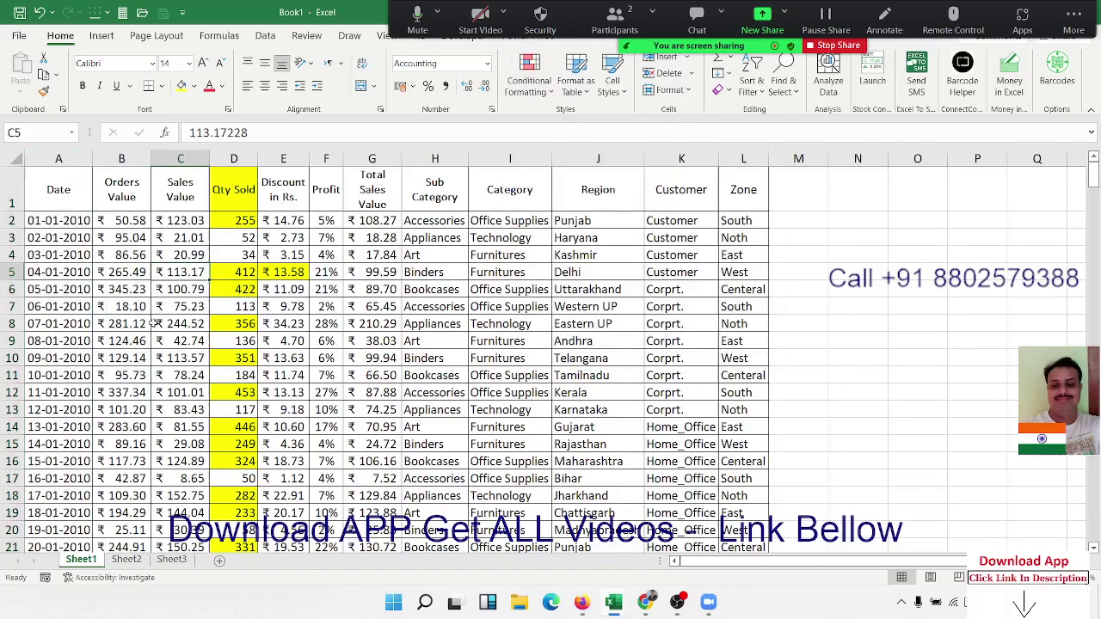
click(176, 341)
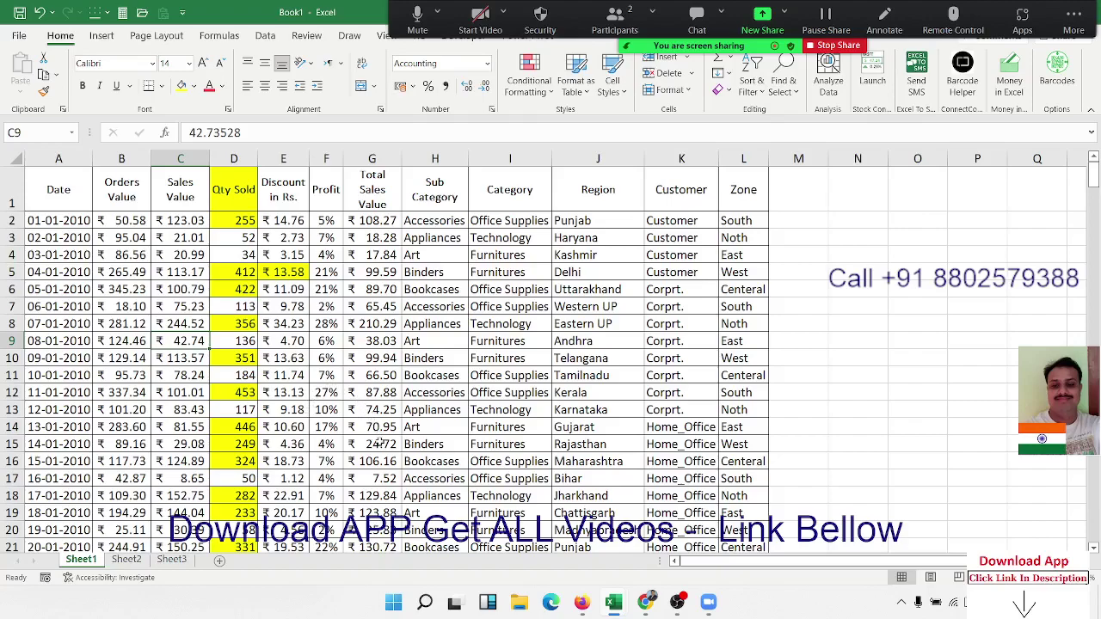
click(252, 444)
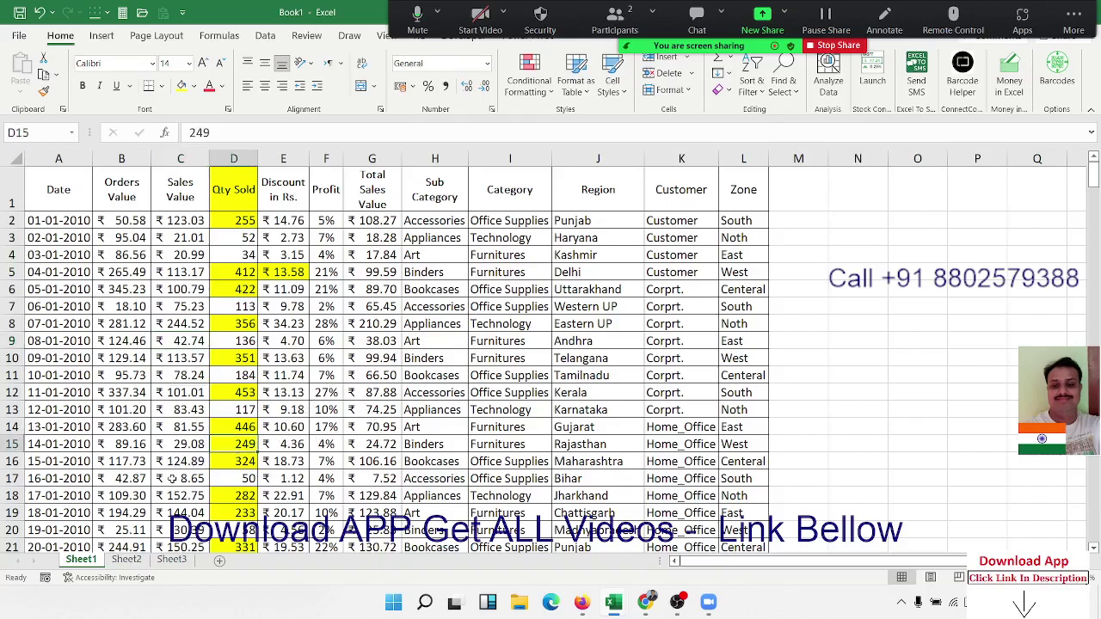
click(177, 477)
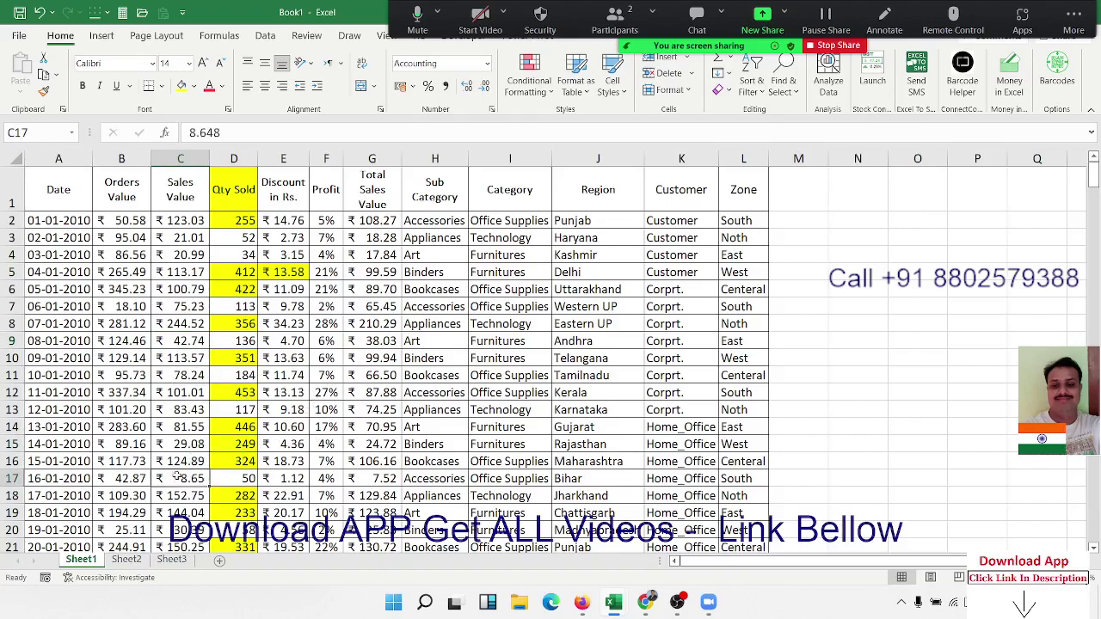
Try an Equal To 8 highlight rule on Sales Value column C, then cancel it.
click(182, 160)
click(529, 77)
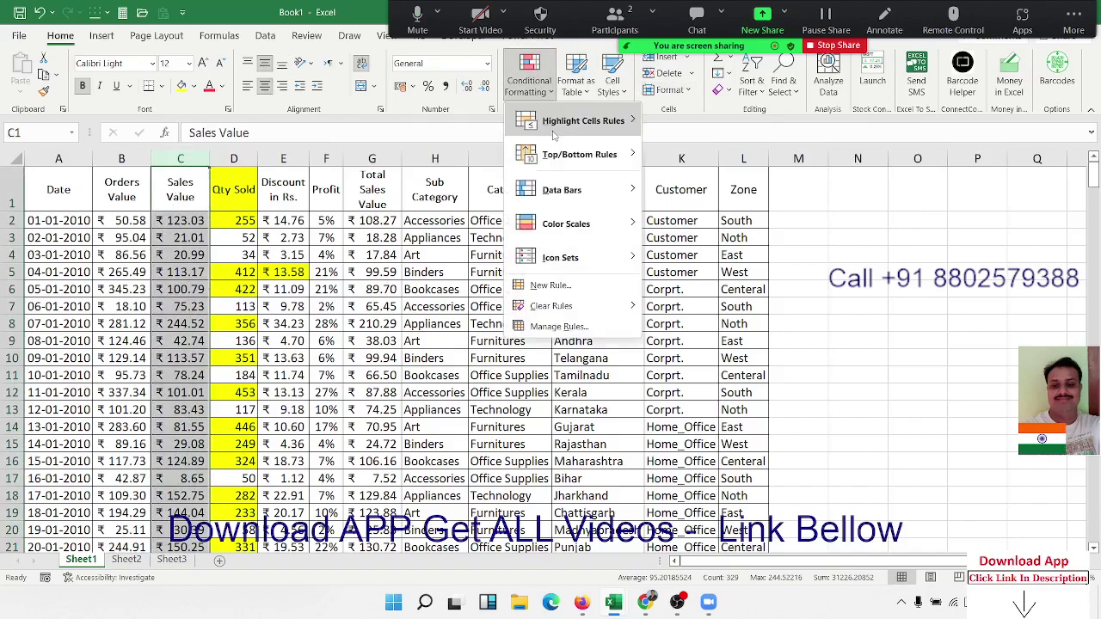
mouse_move(583, 120)
click(701, 223)
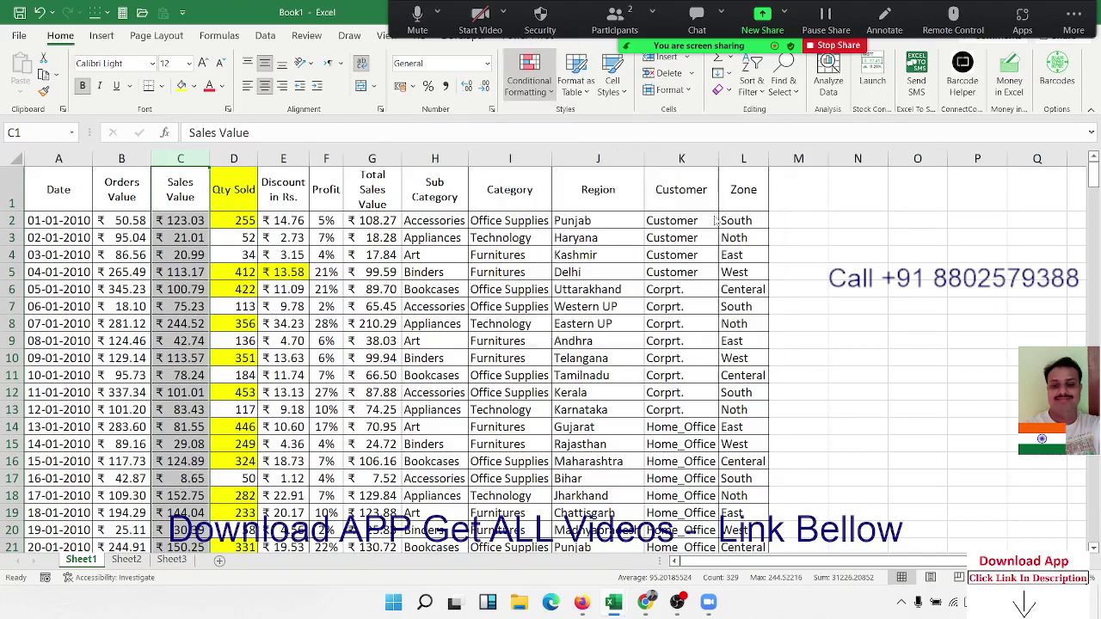
text(8)
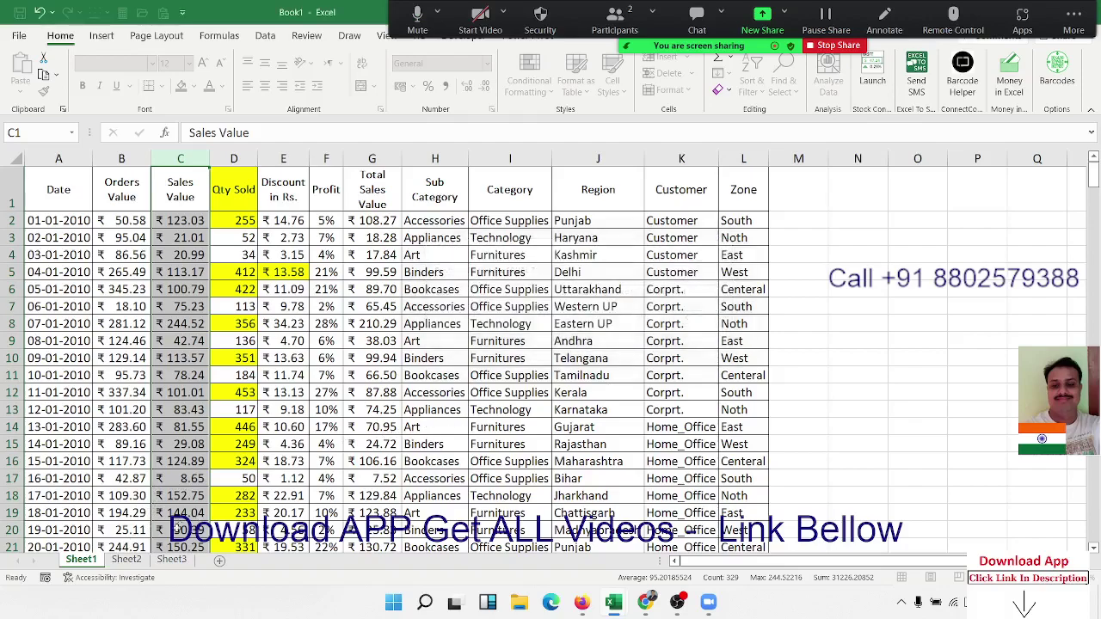
click(703, 319)
Delete the .648 decimals so C17 reads exactly 8.
click(176, 478)
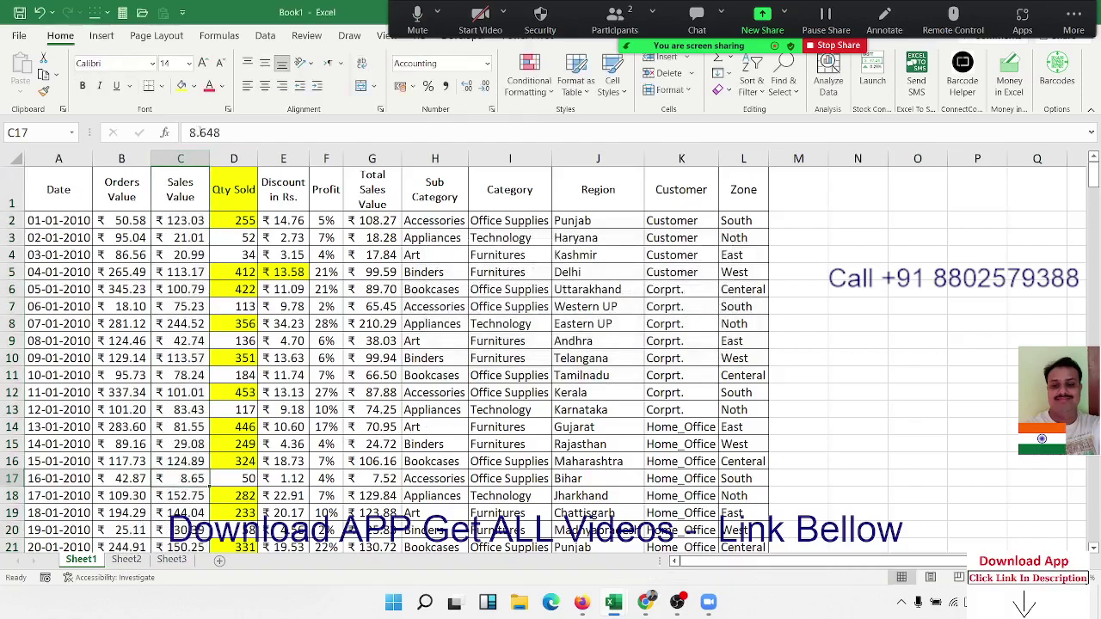
drag(197, 133, 258, 134)
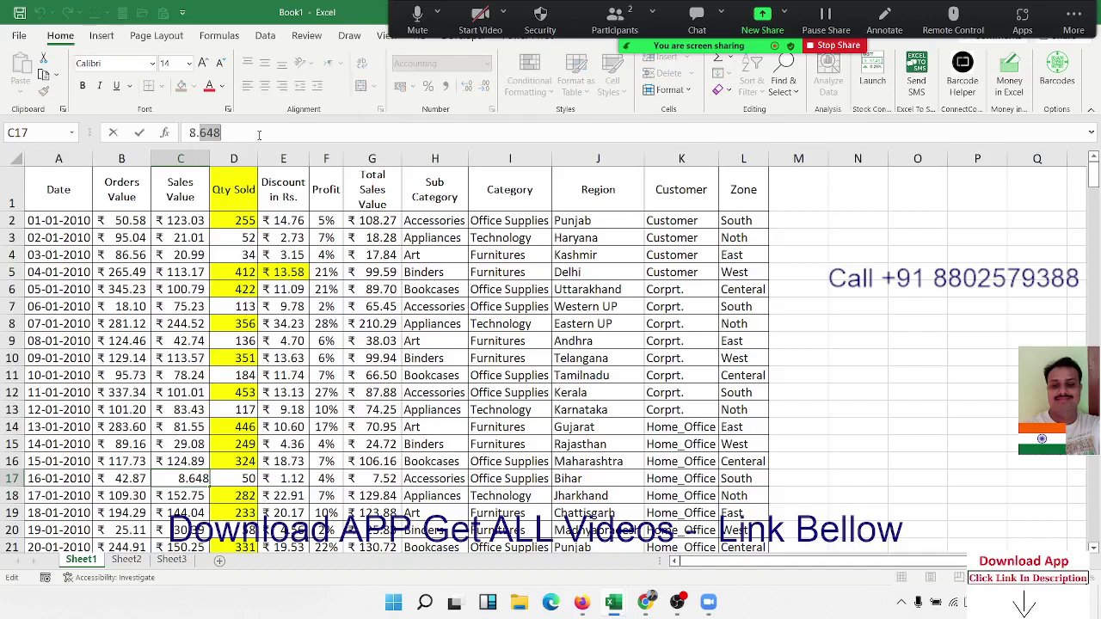
key(BackSpace)
key(Return)
Retry the Equal To 8 rule on column C and close it unapplied.
click(180, 158)
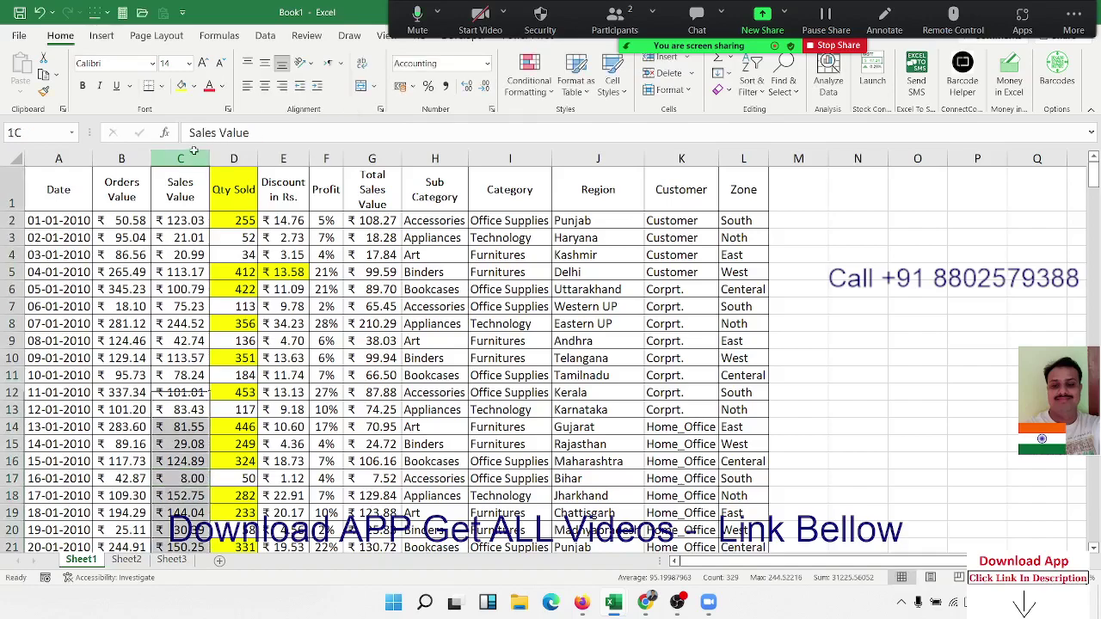
click(529, 79)
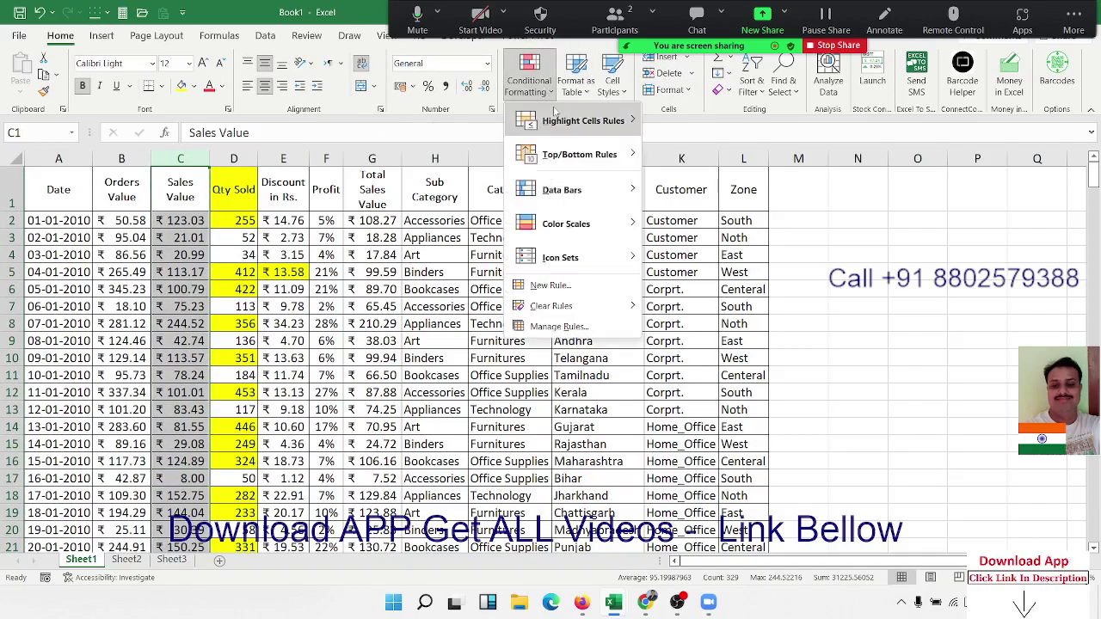
mouse_move(585, 121)
click(687, 223)
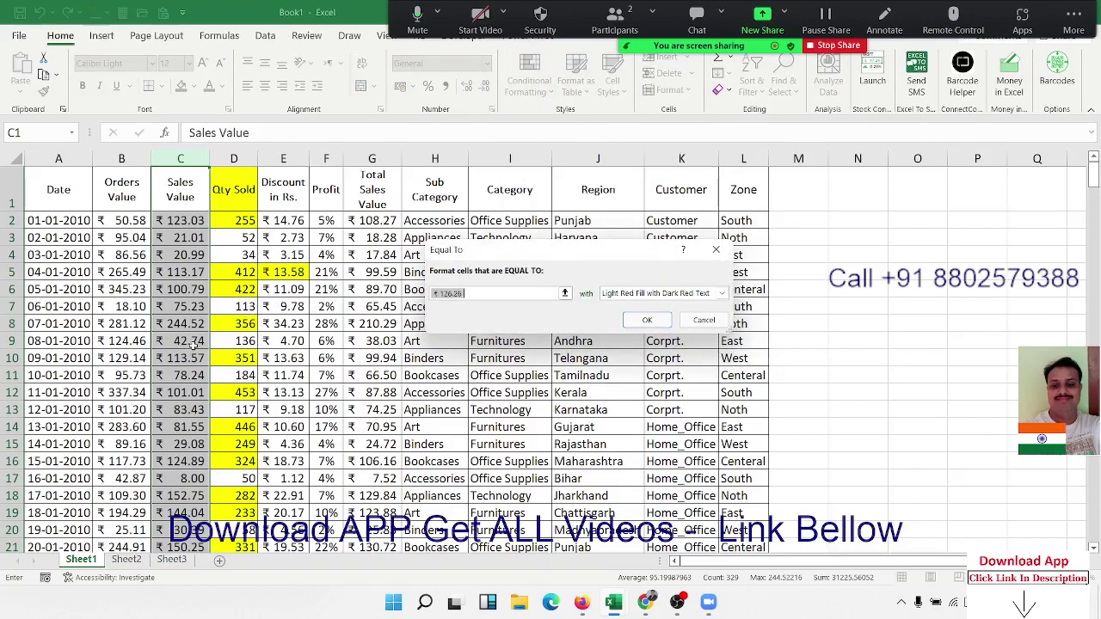
text(8)
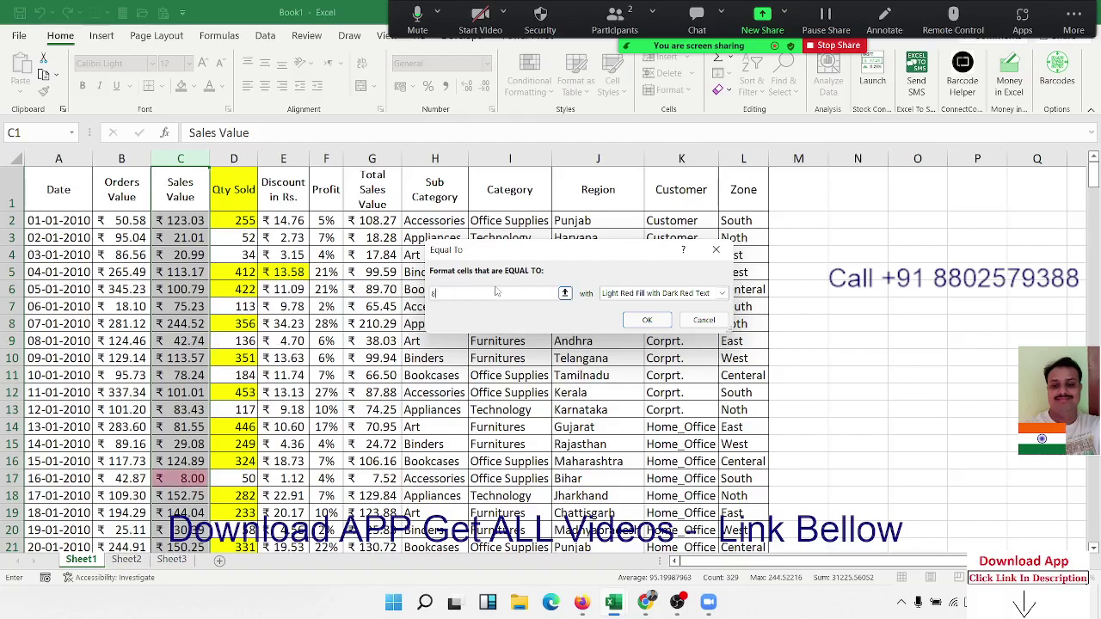
click(703, 320)
click(184, 341)
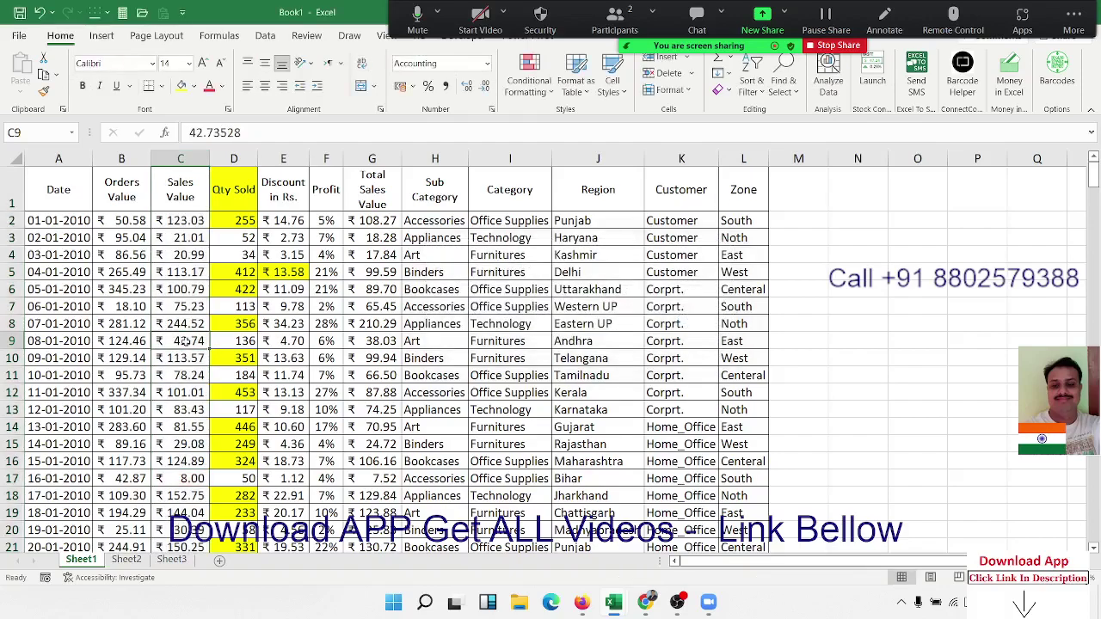
click(179, 160)
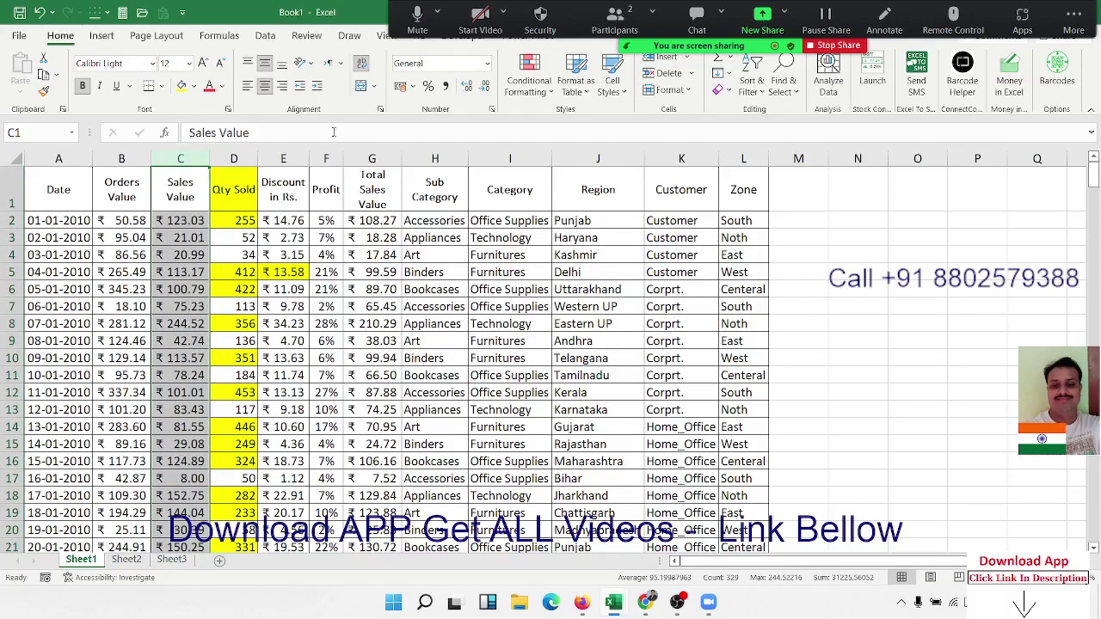
click(540, 80)
mouse_move(602, 120)
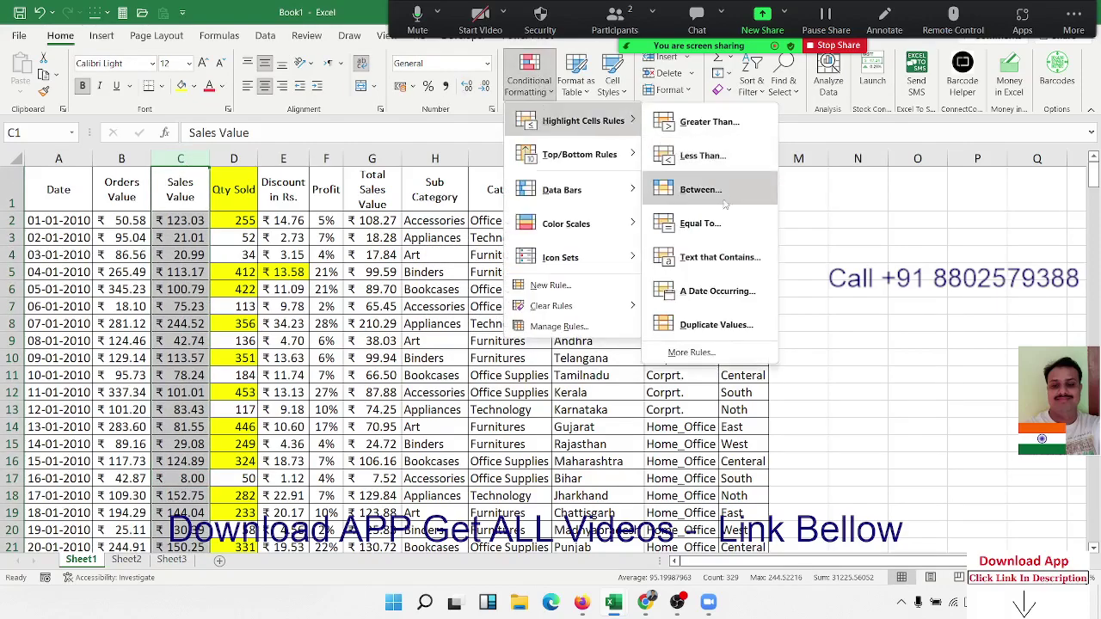
click(719, 258)
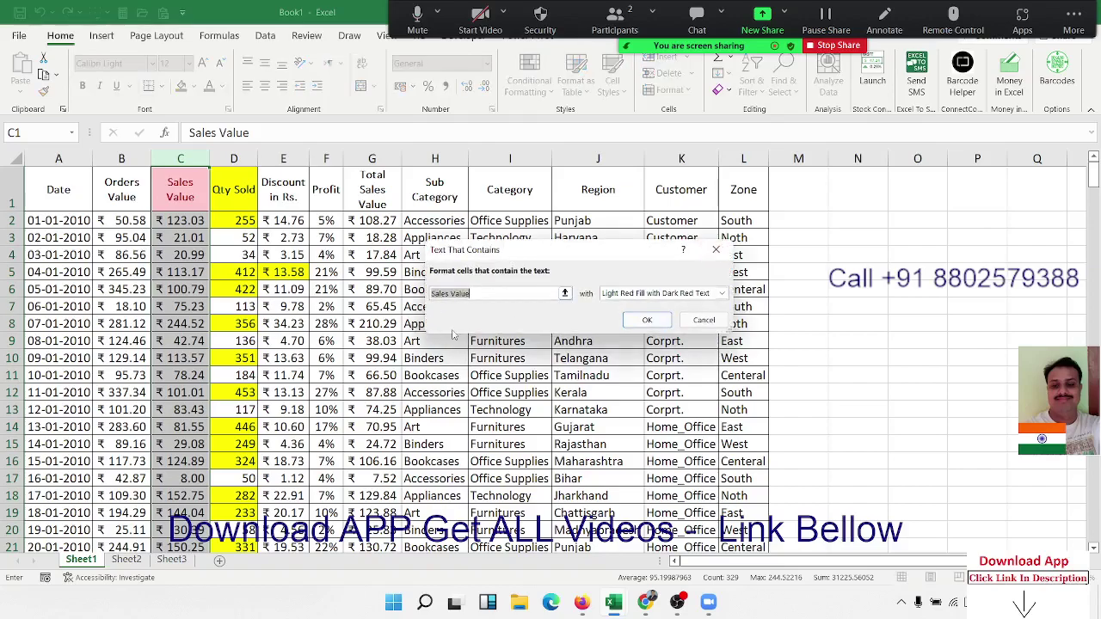
text(42)
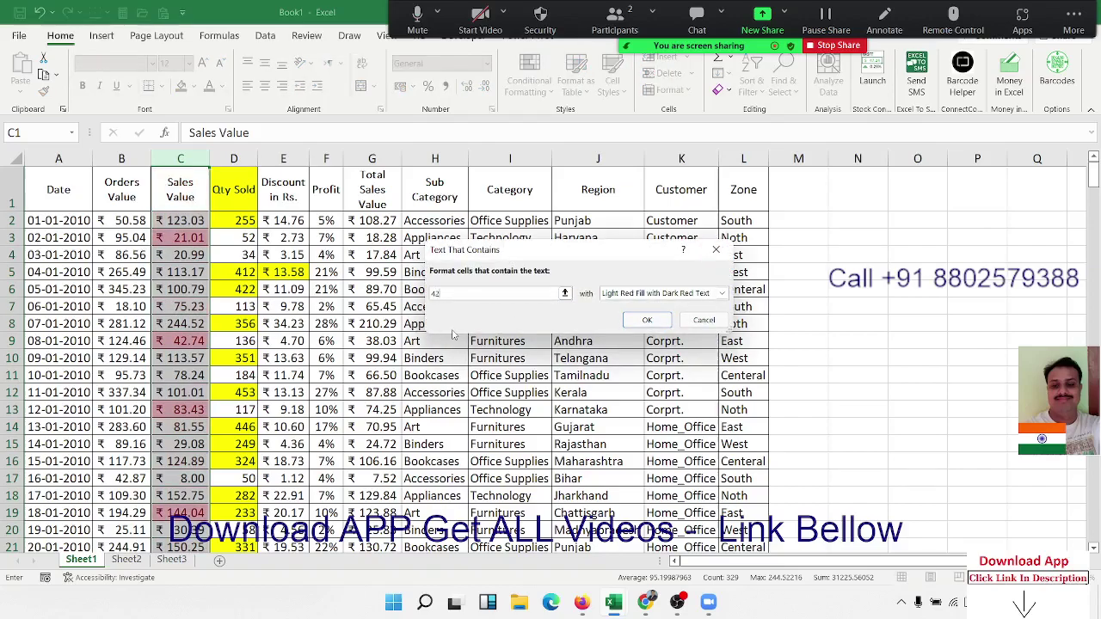
text(.7)
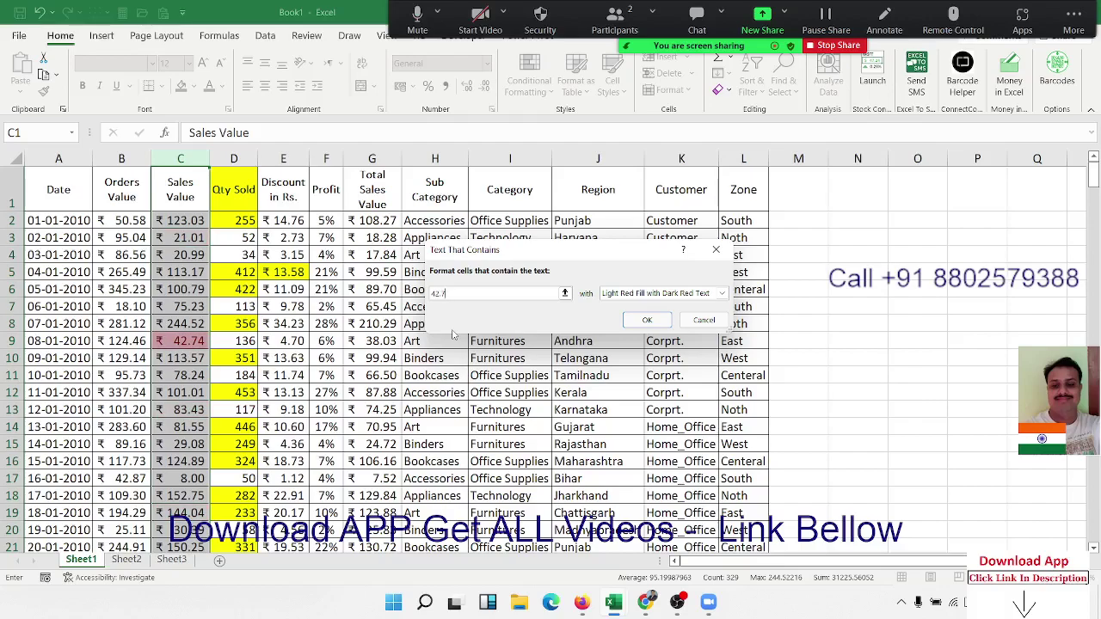
click(704, 320)
drag(601, 272, 601, 340)
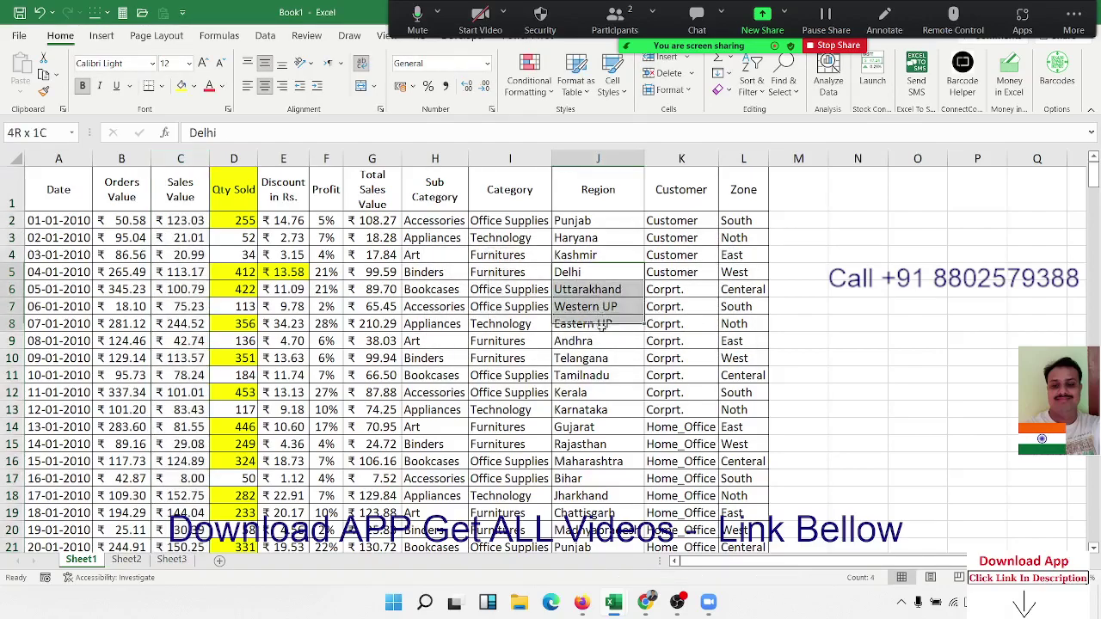
Replace Karnataka in J13 with New Delhi, then select the Region column.
click(587, 403)
text(New)
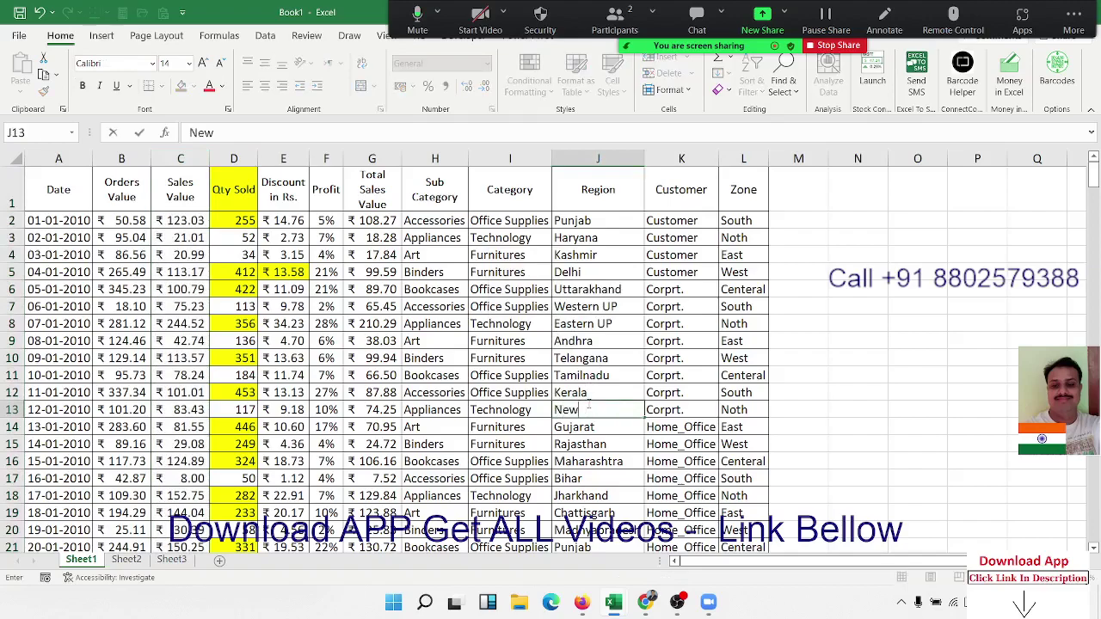
text( De)
text(lhi)
key(Return)
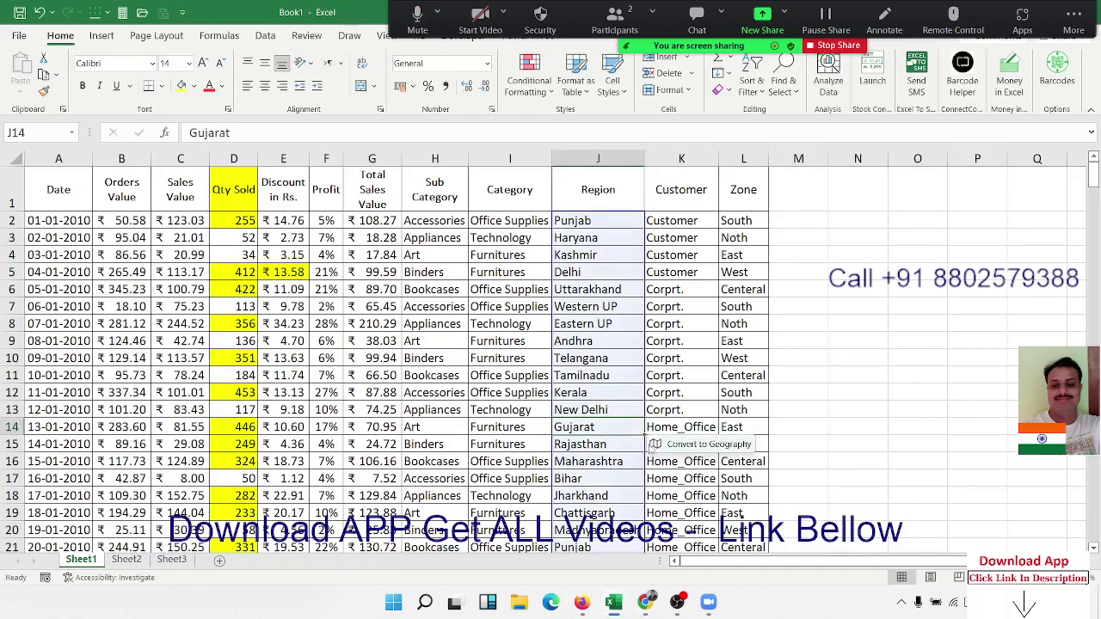
click(591, 413)
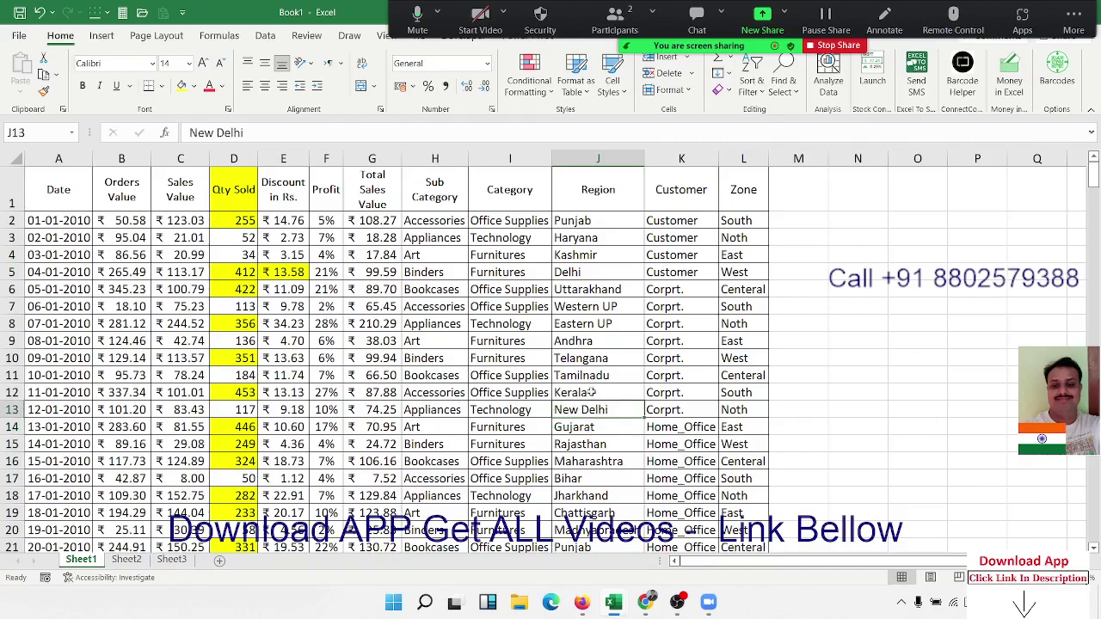
click(593, 158)
Preview a Text That Contains 'Delhi' rule on Region, then cancel it unapplied.
click(529, 78)
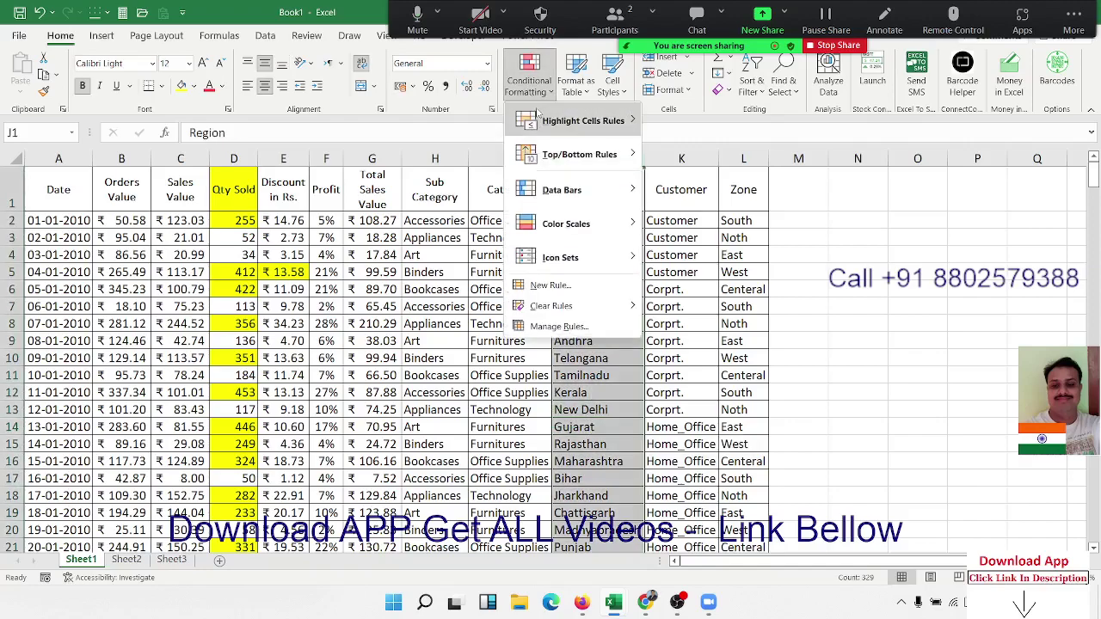
mouse_move(568, 116)
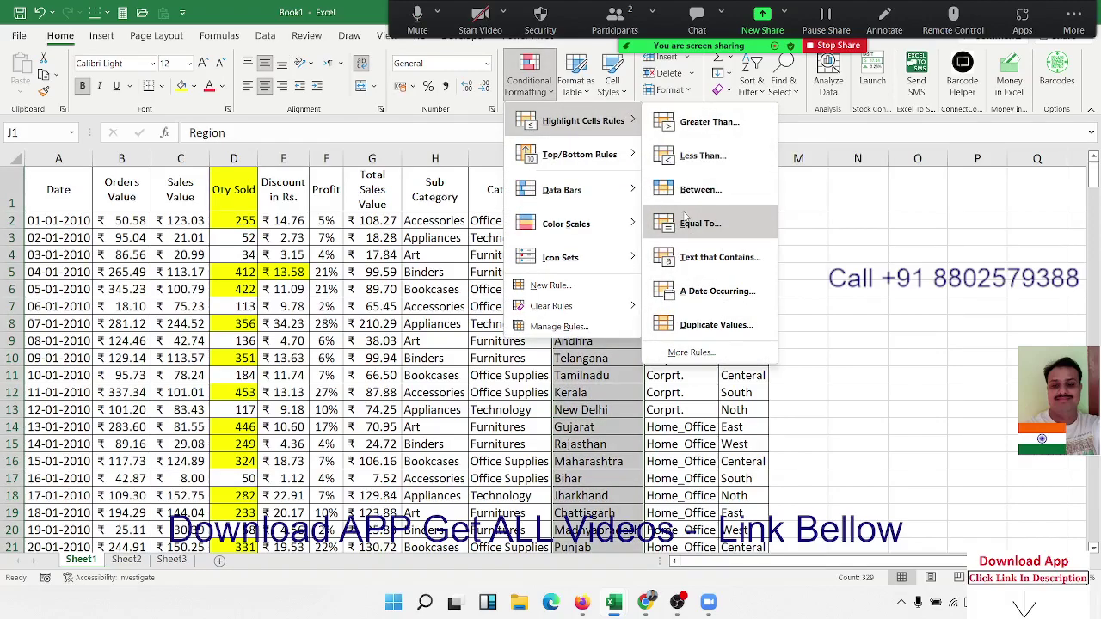
click(694, 257)
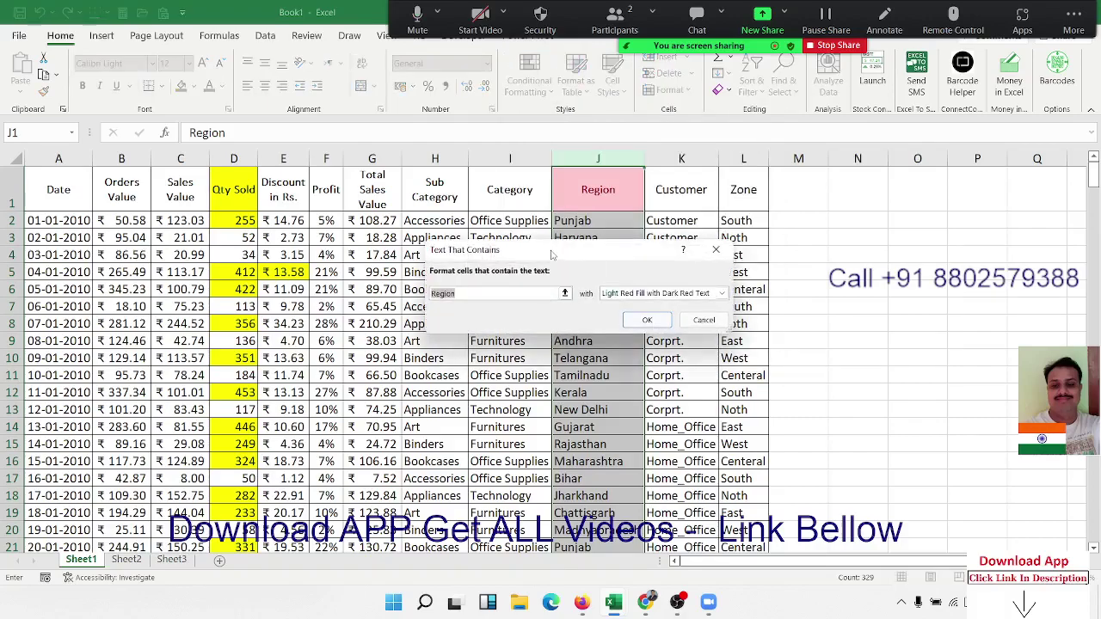
drag(558, 255, 295, 265)
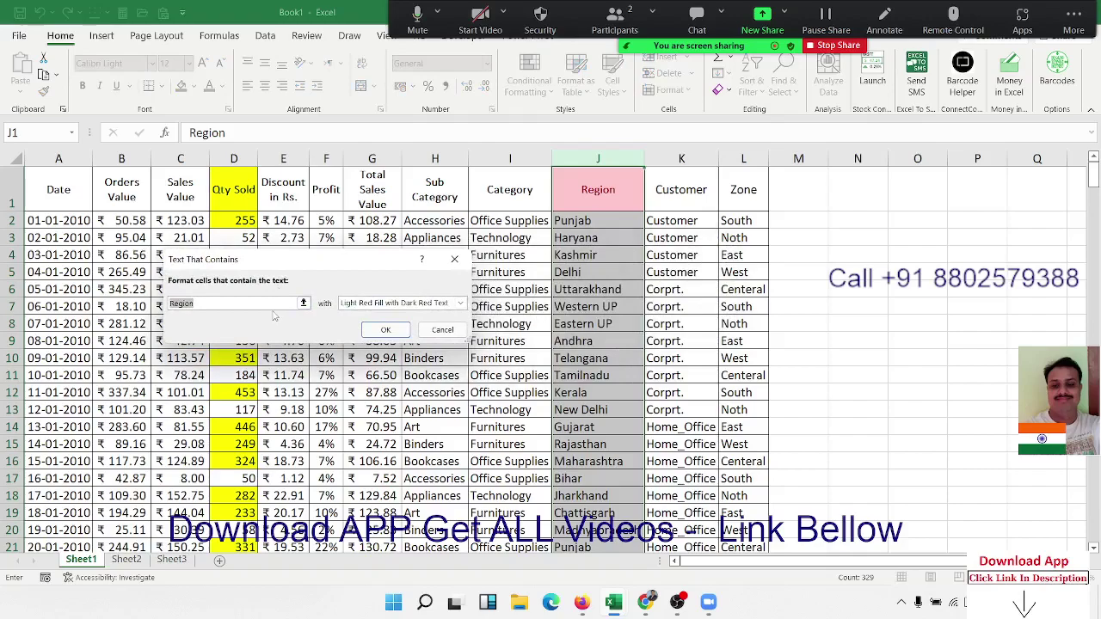
text(Delhi)
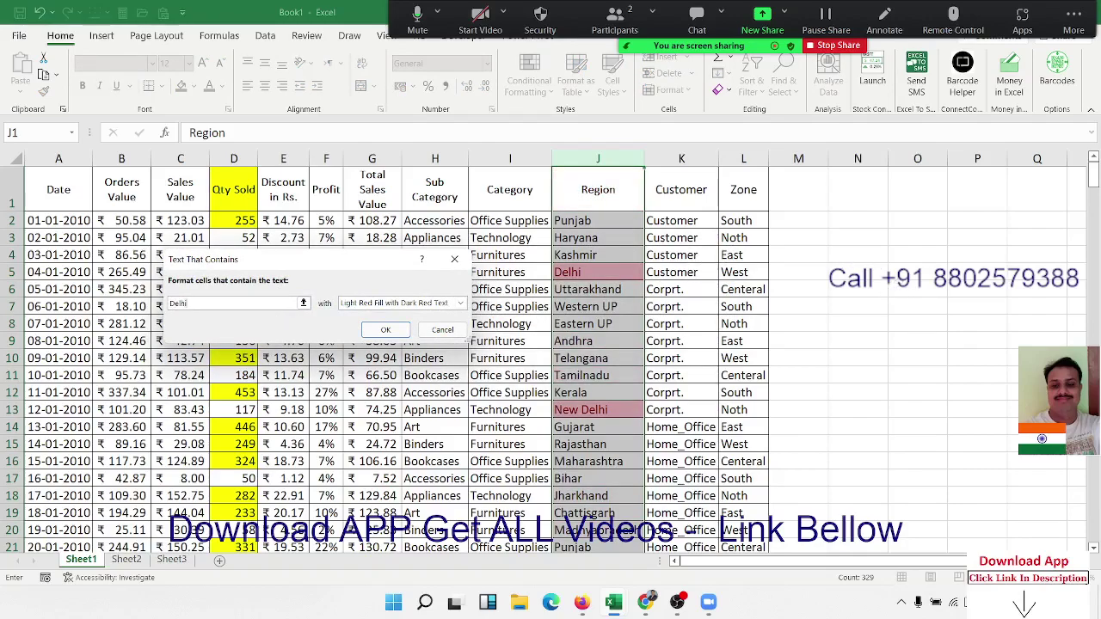
key(Return)
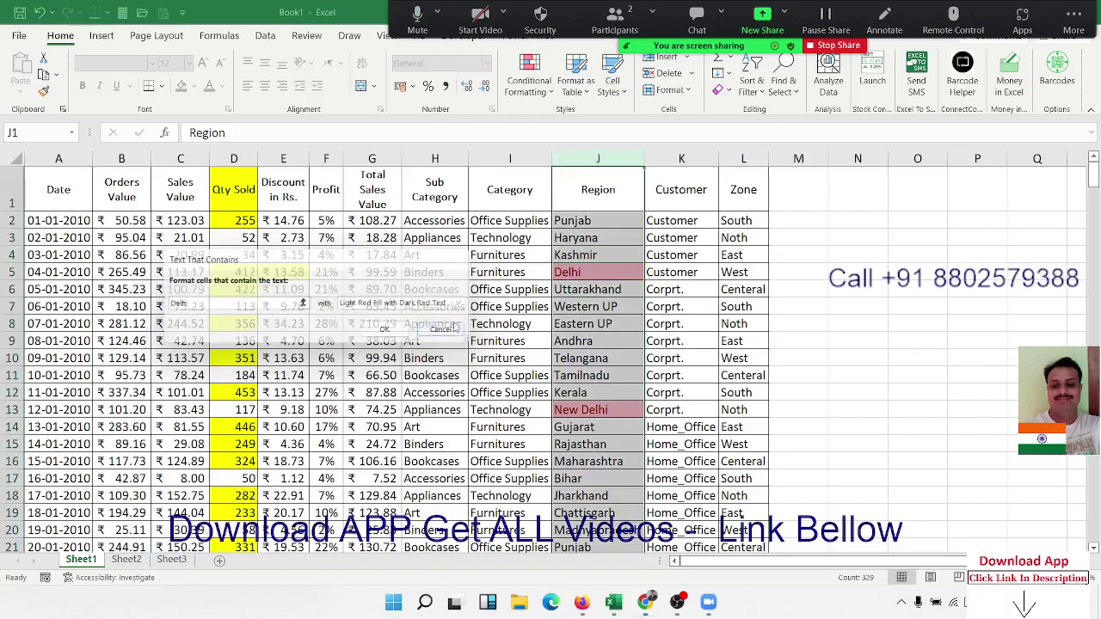
click(455, 329)
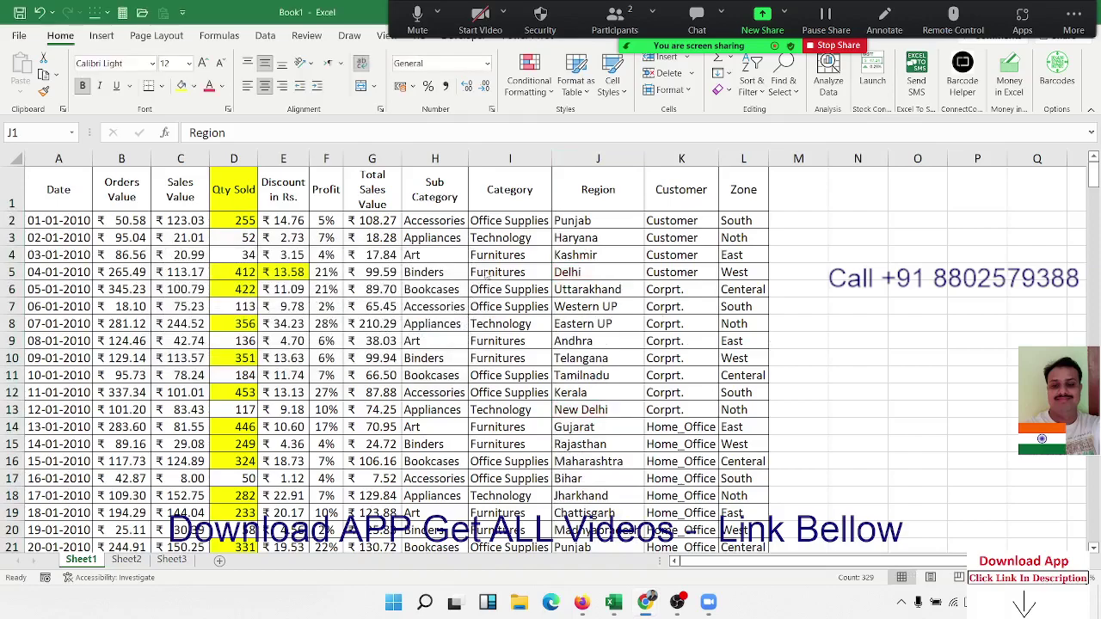
click(529, 93)
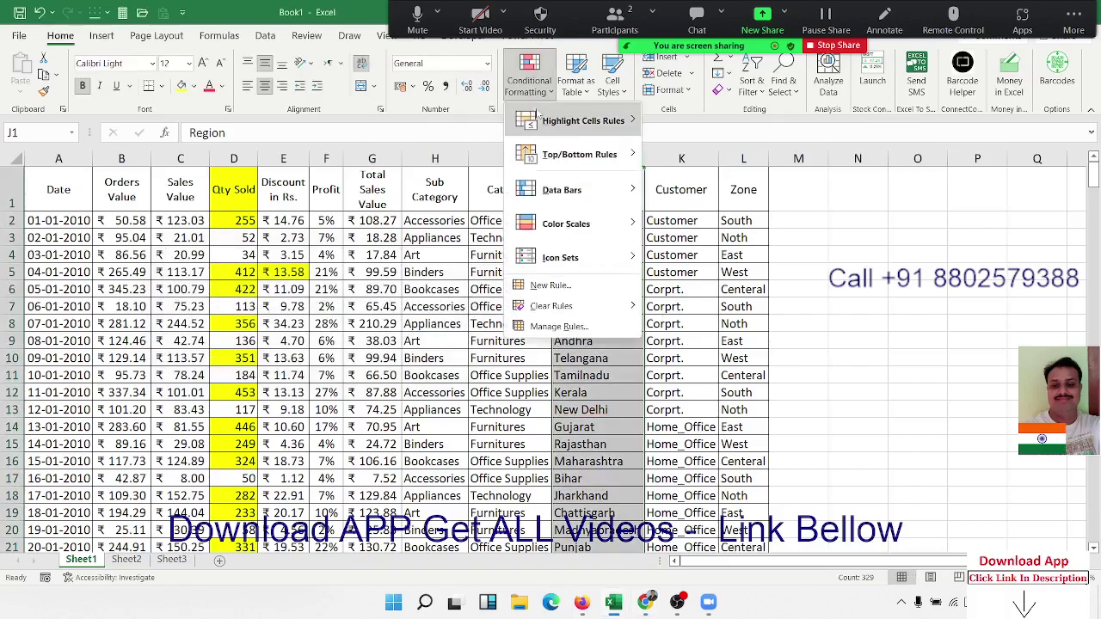
mouse_move(540, 119)
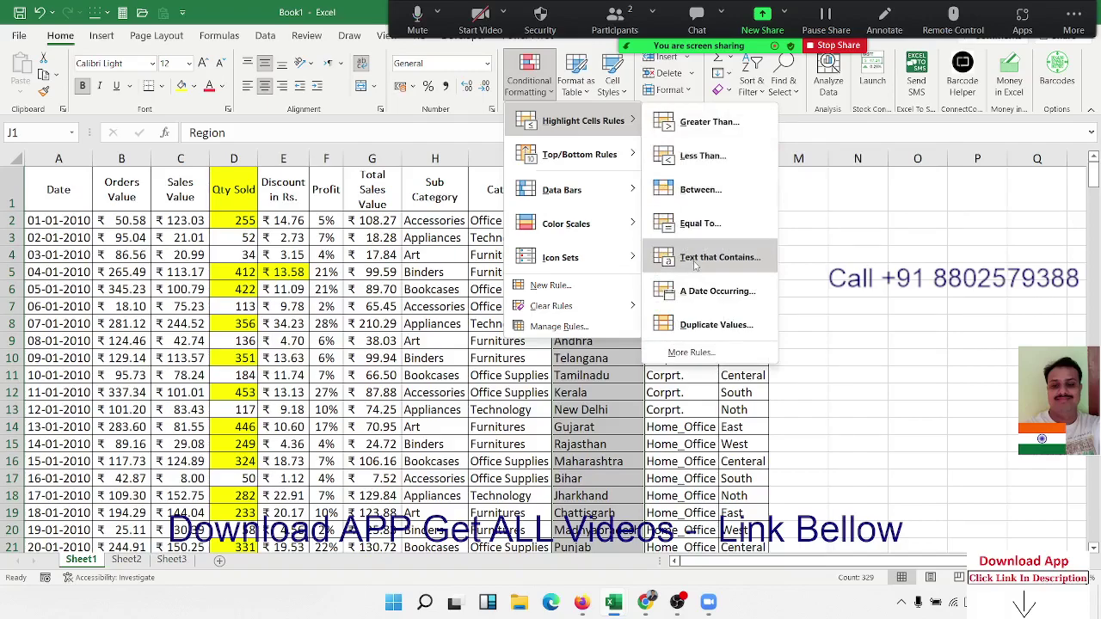
Enter 1/10 in A2 and fill a daily date series from 01-10-2022 down column A.
click(76, 251)
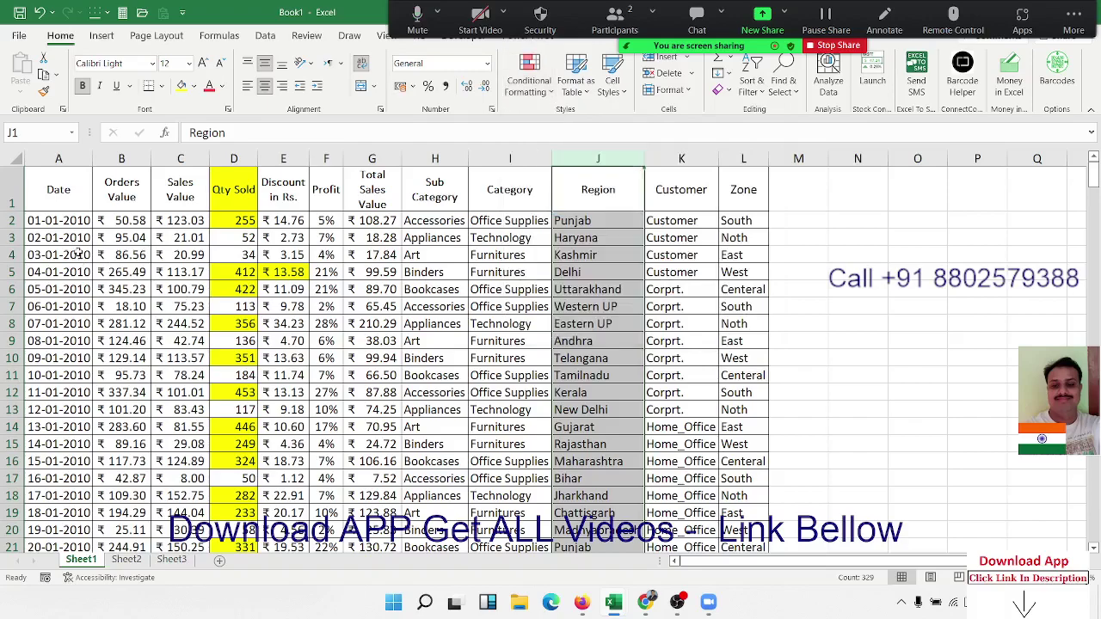
click(73, 228)
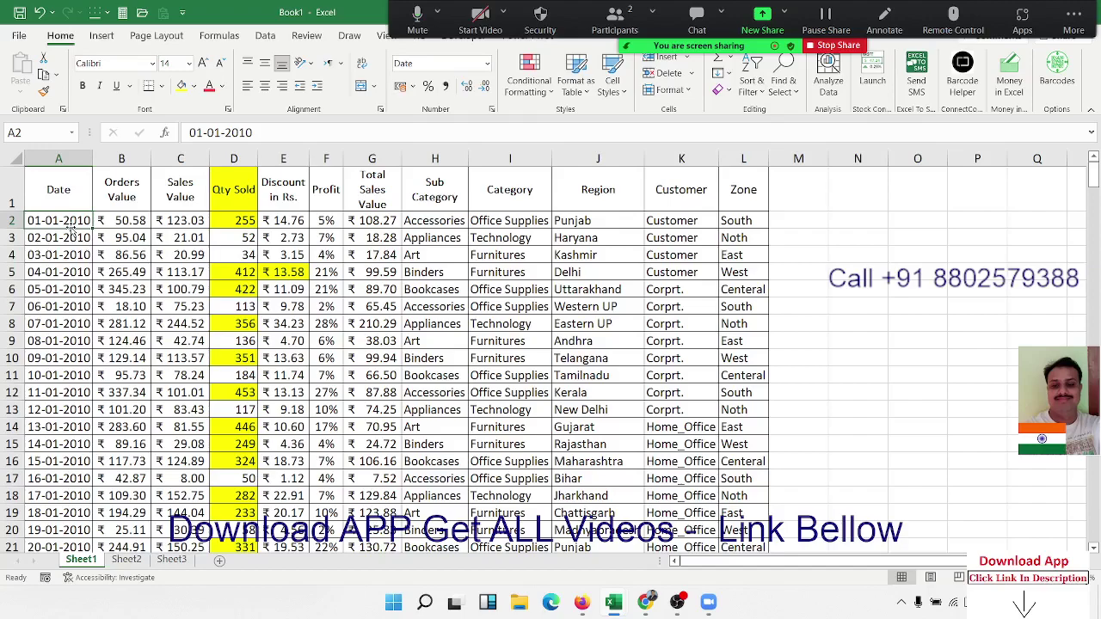
text(1/)
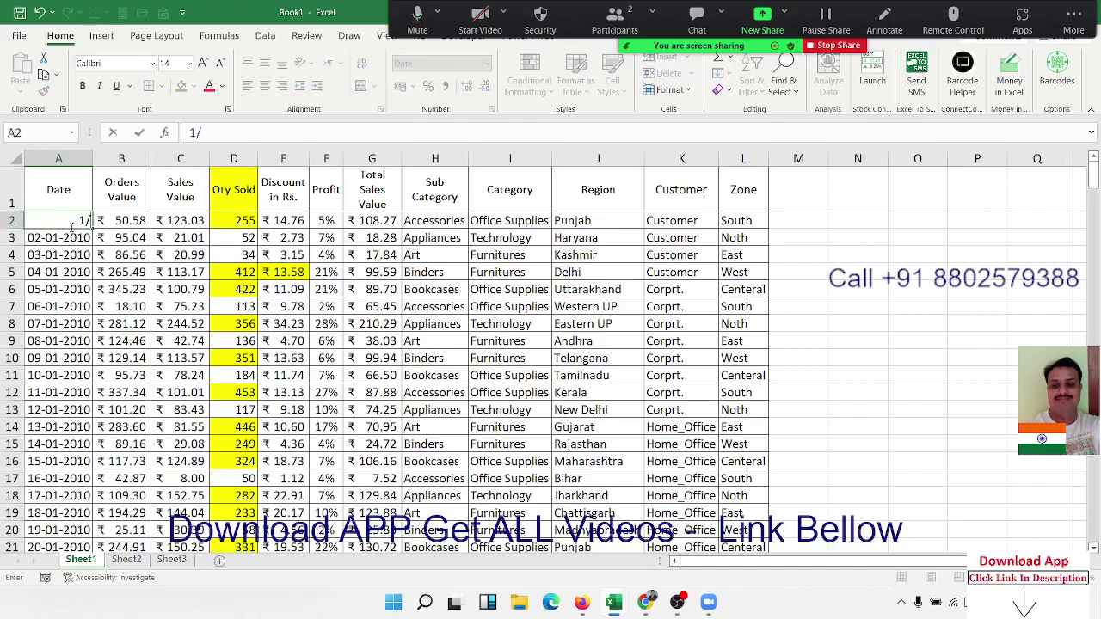
text(10)
key(Return)
click(73, 228)
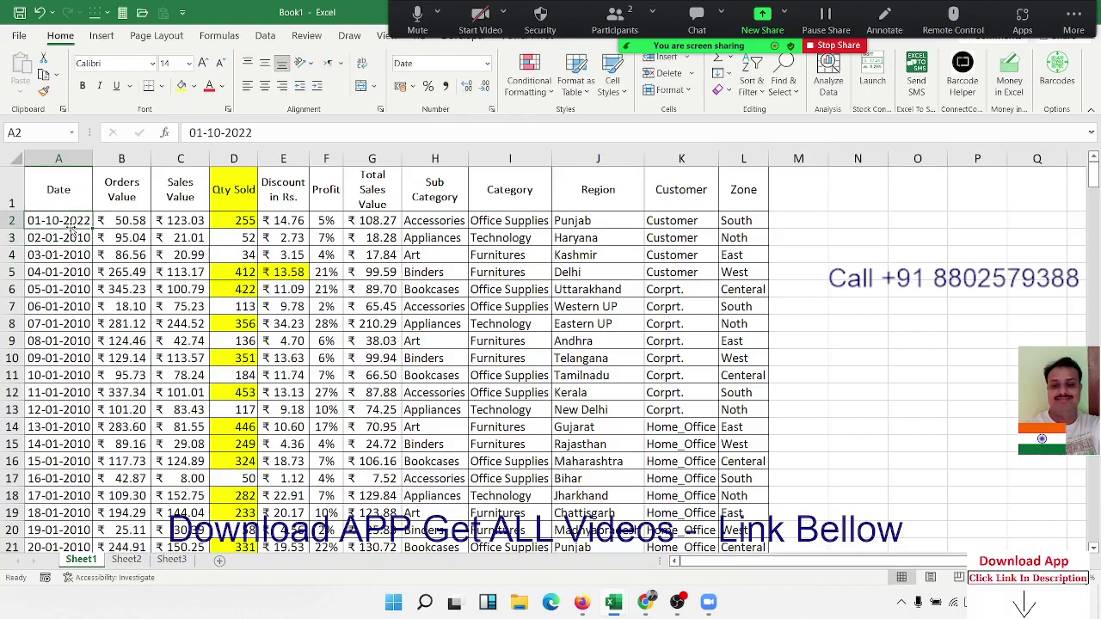
double_click(93, 228)
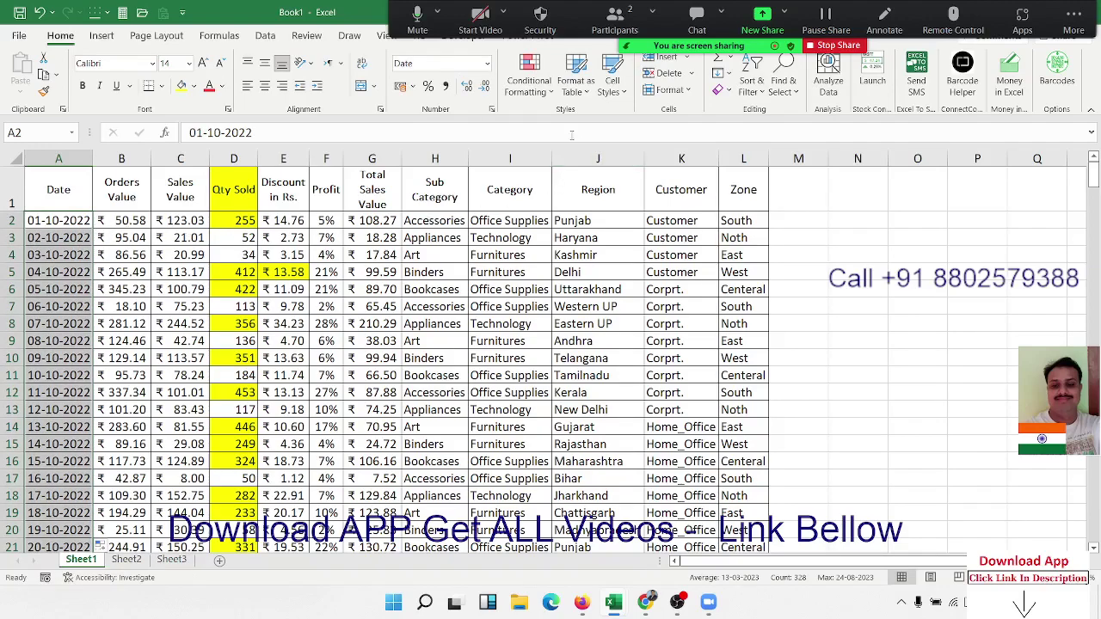
click(530, 84)
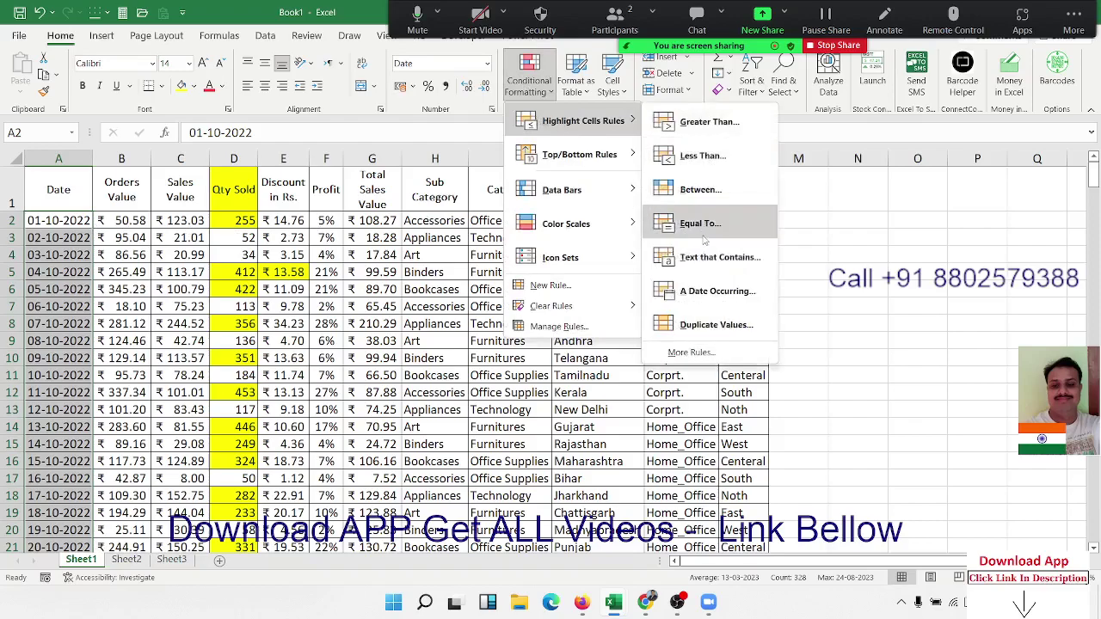
click(704, 238)
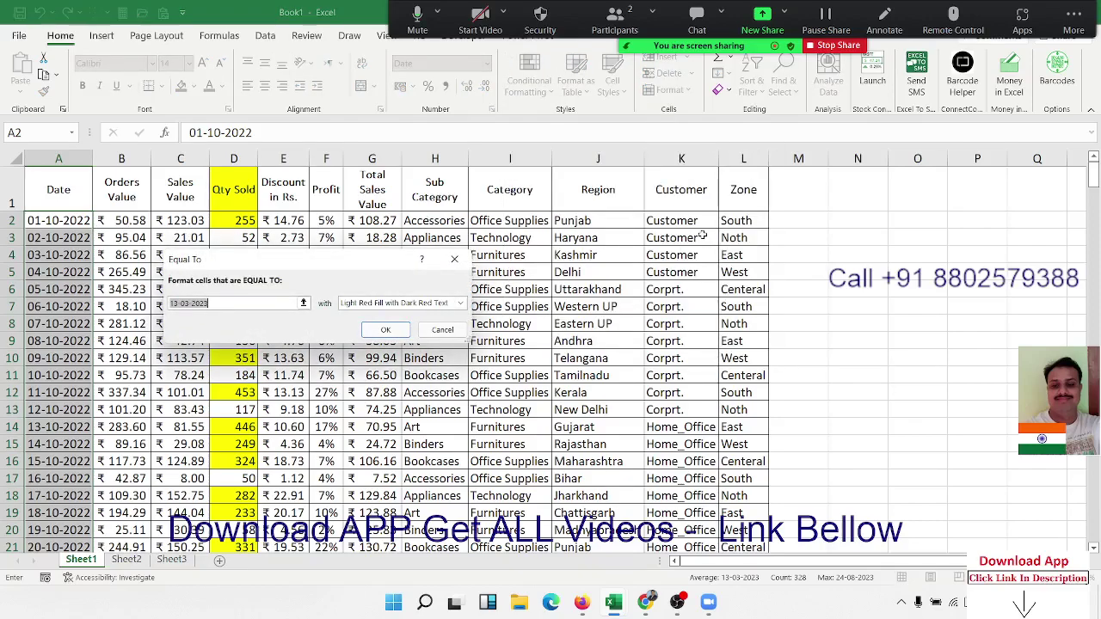
text(07/)
text(10)
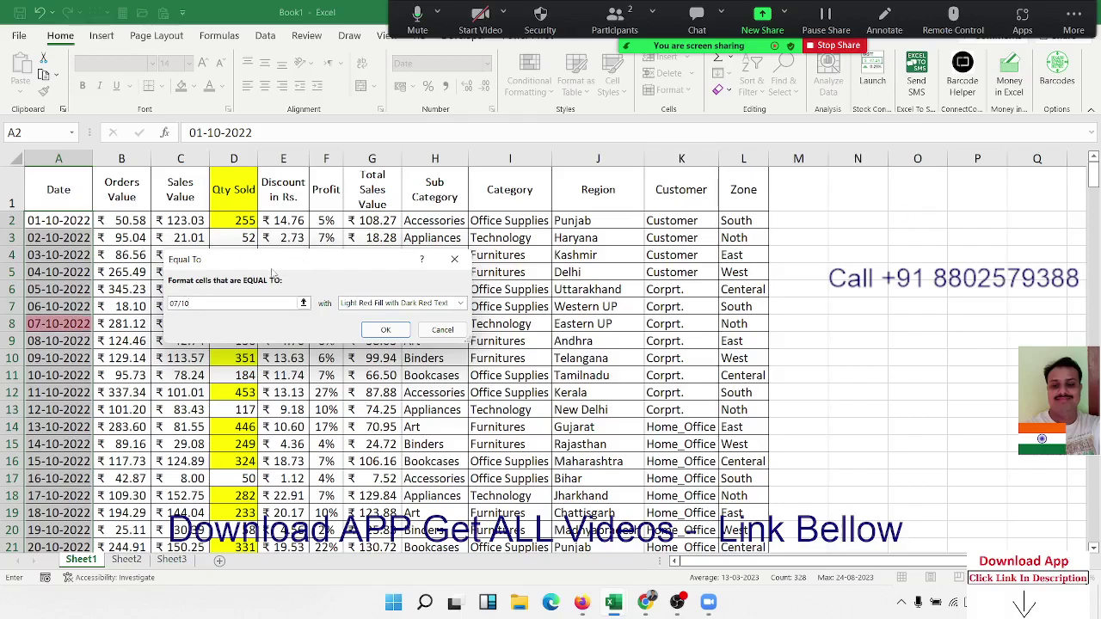
drag(284, 303, 146, 296)
click(442, 329)
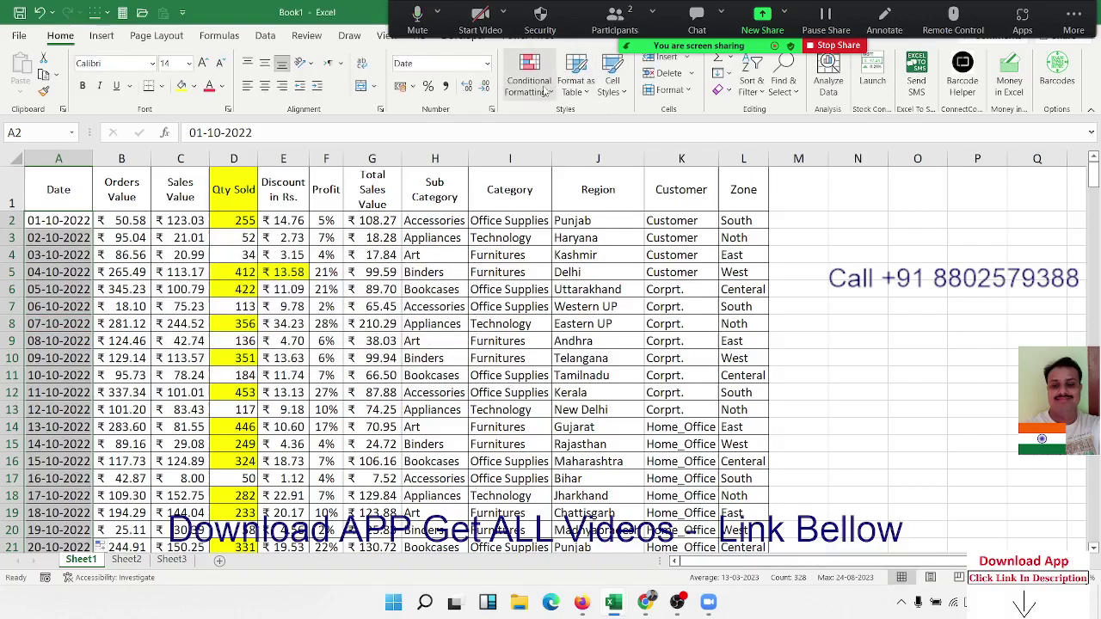
click(529, 78)
mouse_move(547, 125)
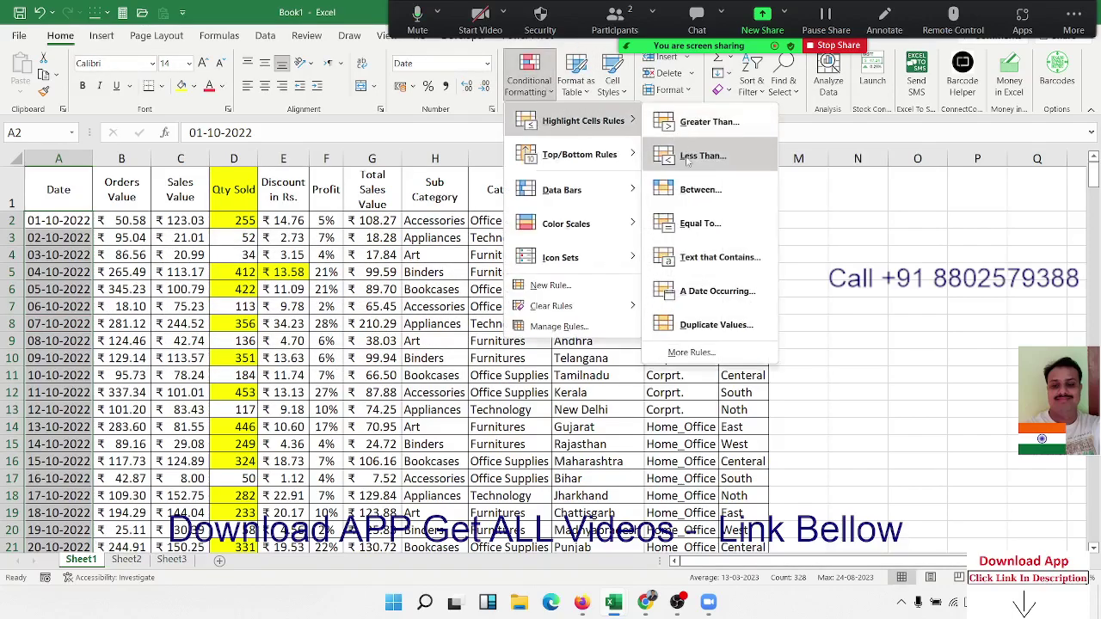
click(713, 293)
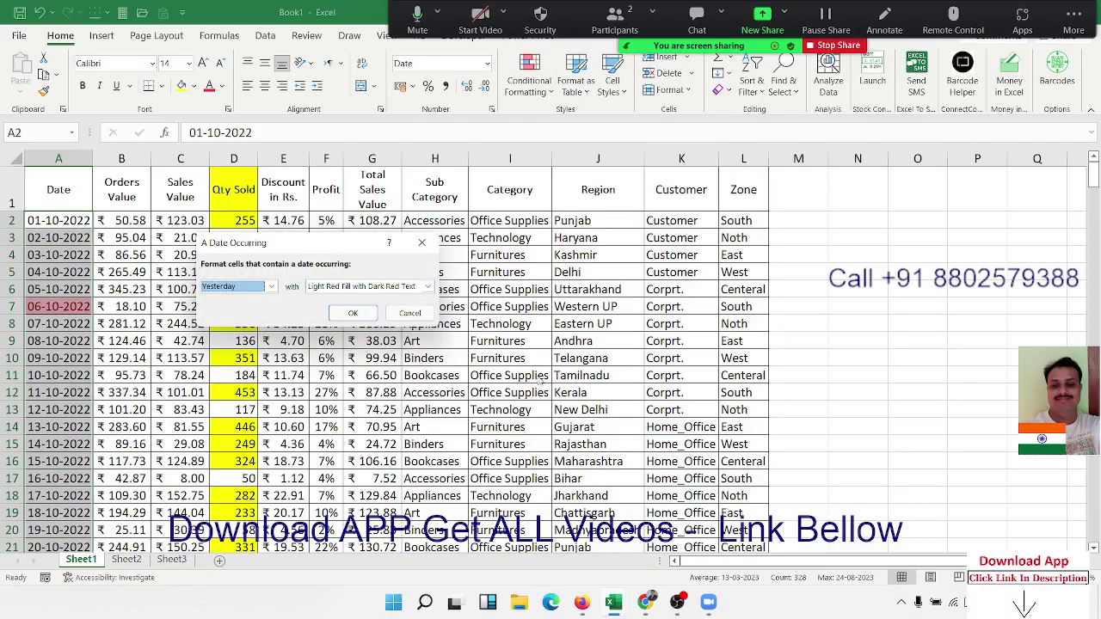
click(207, 289)
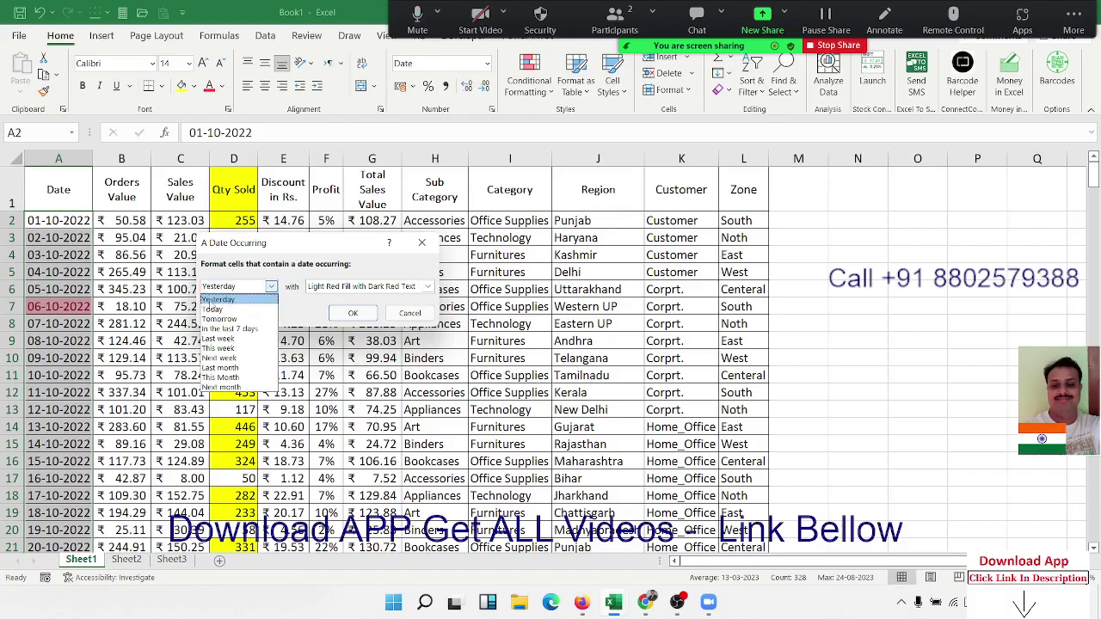
click(214, 310)
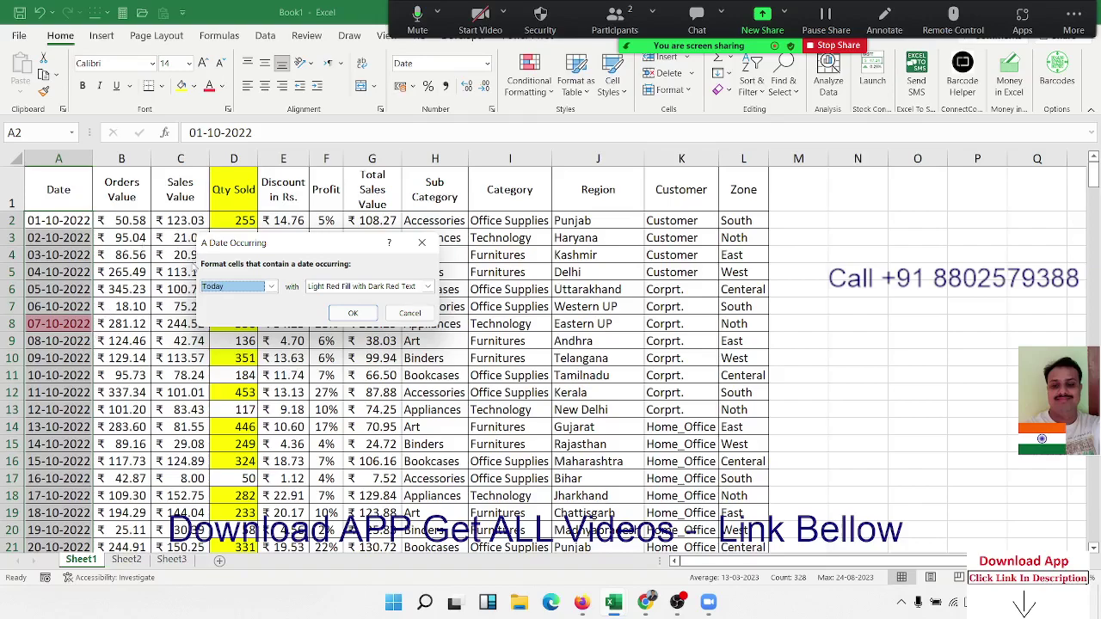
click(221, 287)
click(219, 320)
click(220, 287)
click(216, 300)
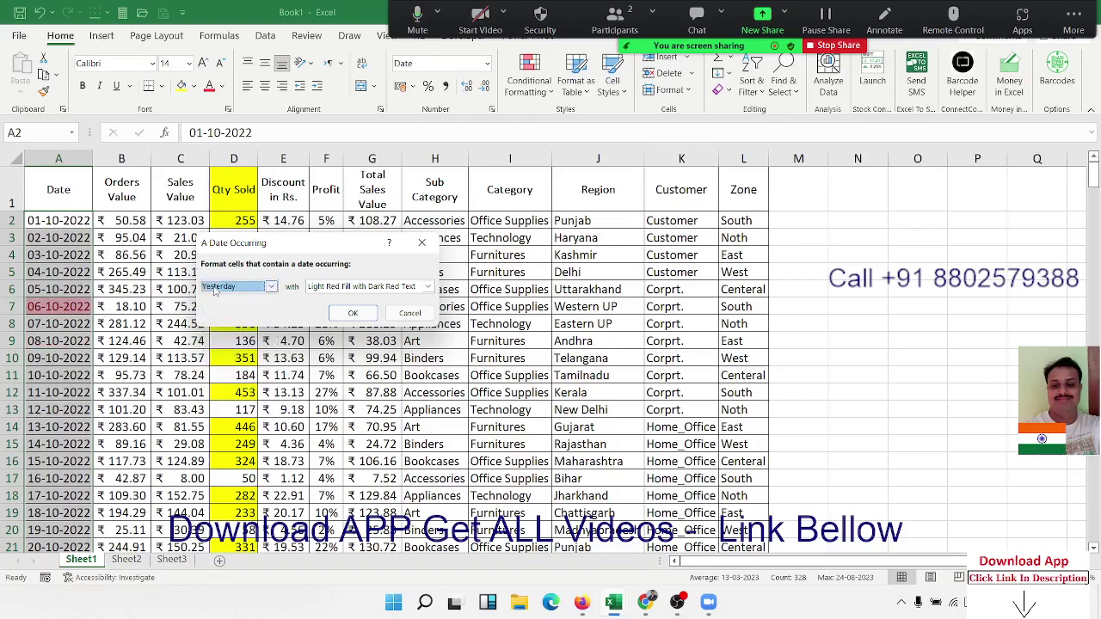
click(221, 287)
click(219, 319)
click(221, 287)
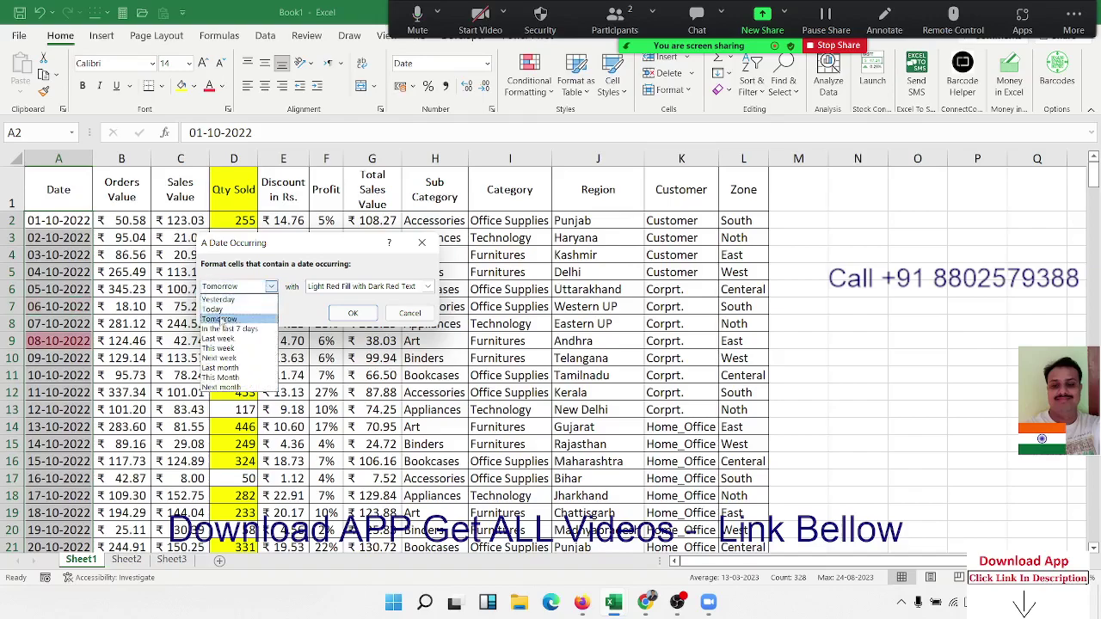
click(222, 329)
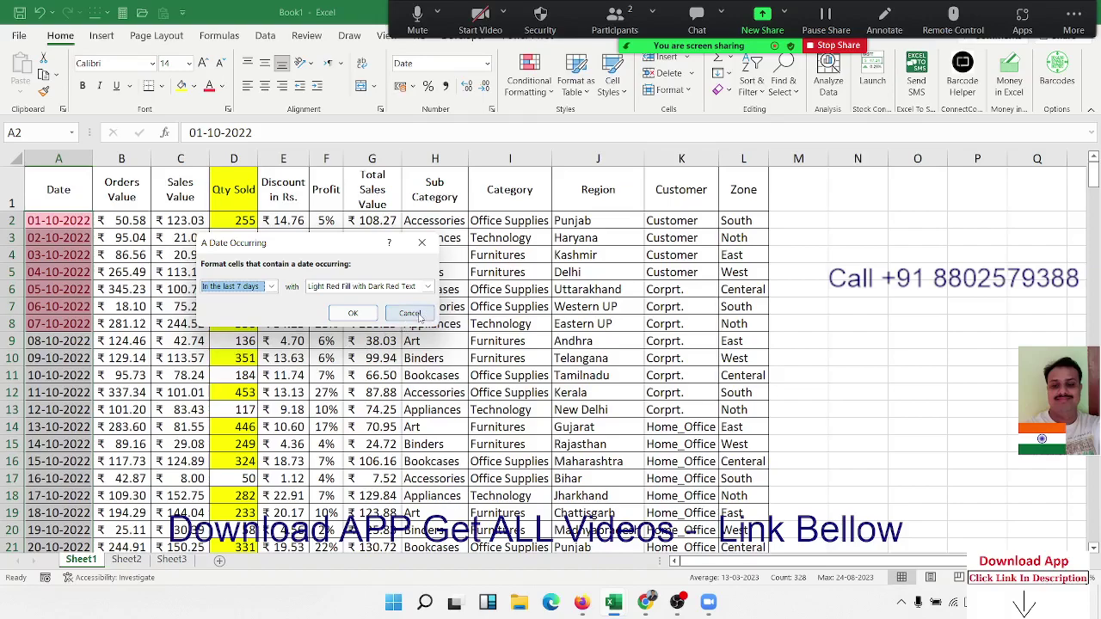
Cancel the date-occurring rule and preview a Duplicate Values rule without keeping it.
click(410, 313)
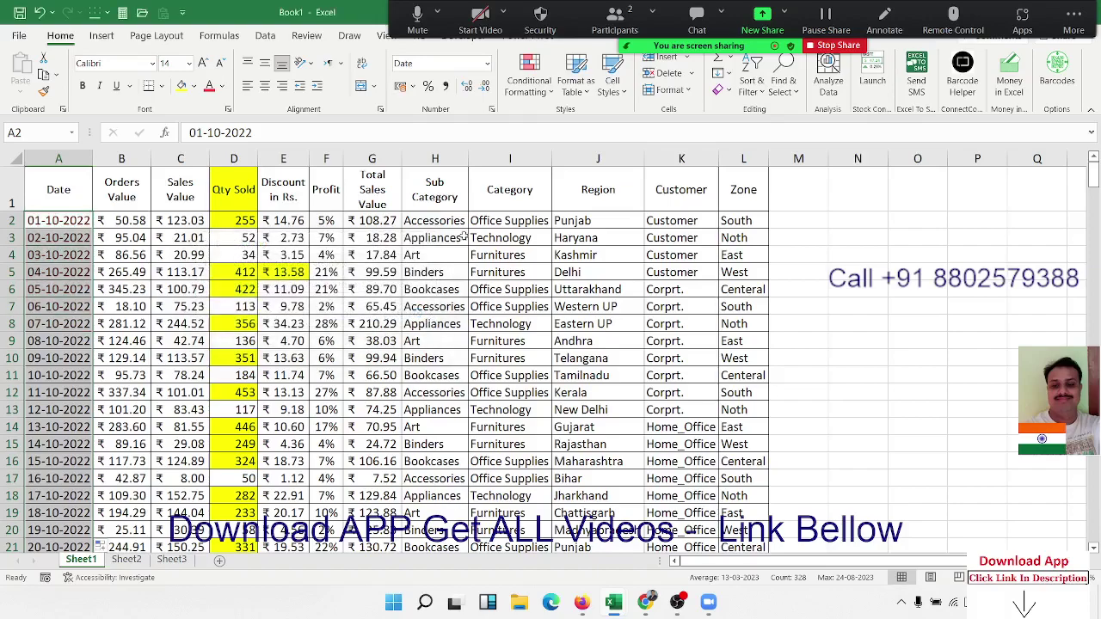
click(528, 84)
mouse_move(598, 122)
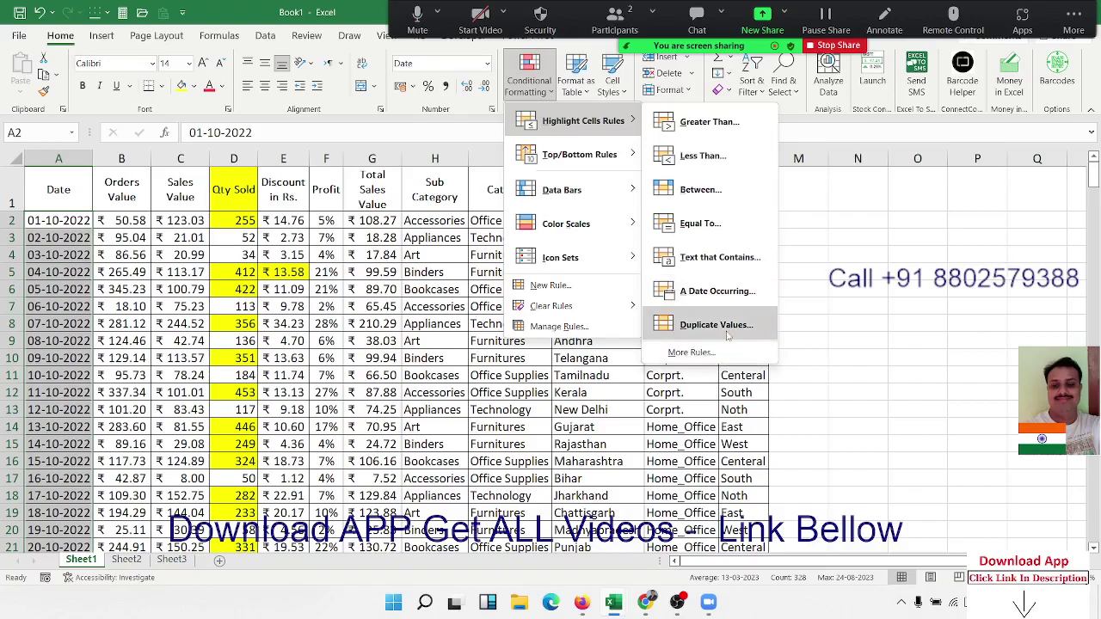
click(727, 331)
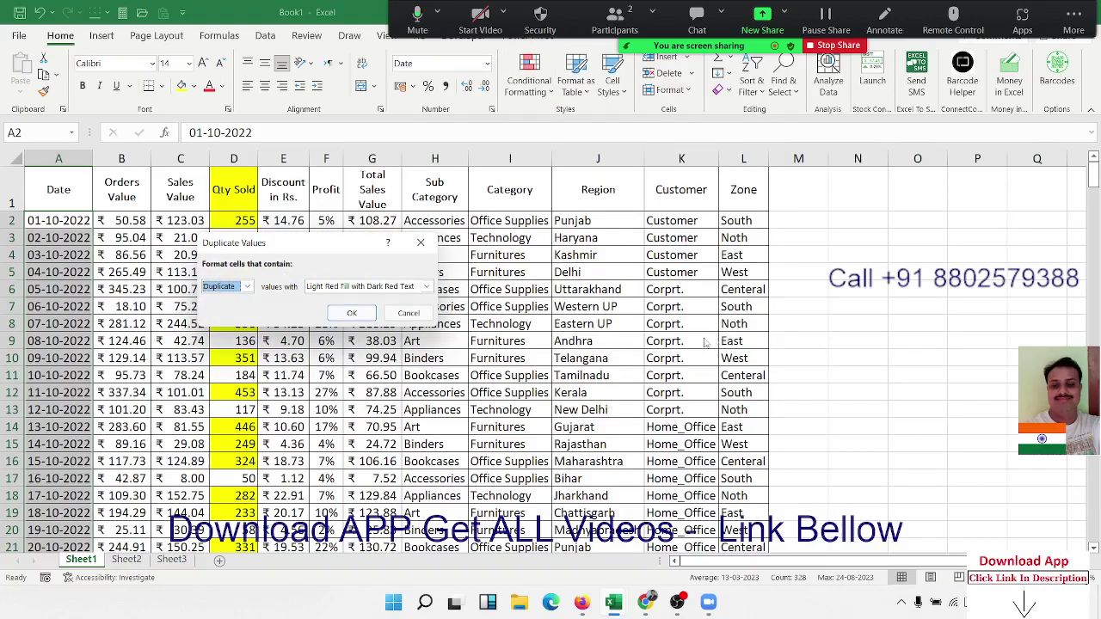
key(Escape)
On Sheet2, head A1 'Mobile' and apply Duplicate Values highlighting to column A.
click(126, 559)
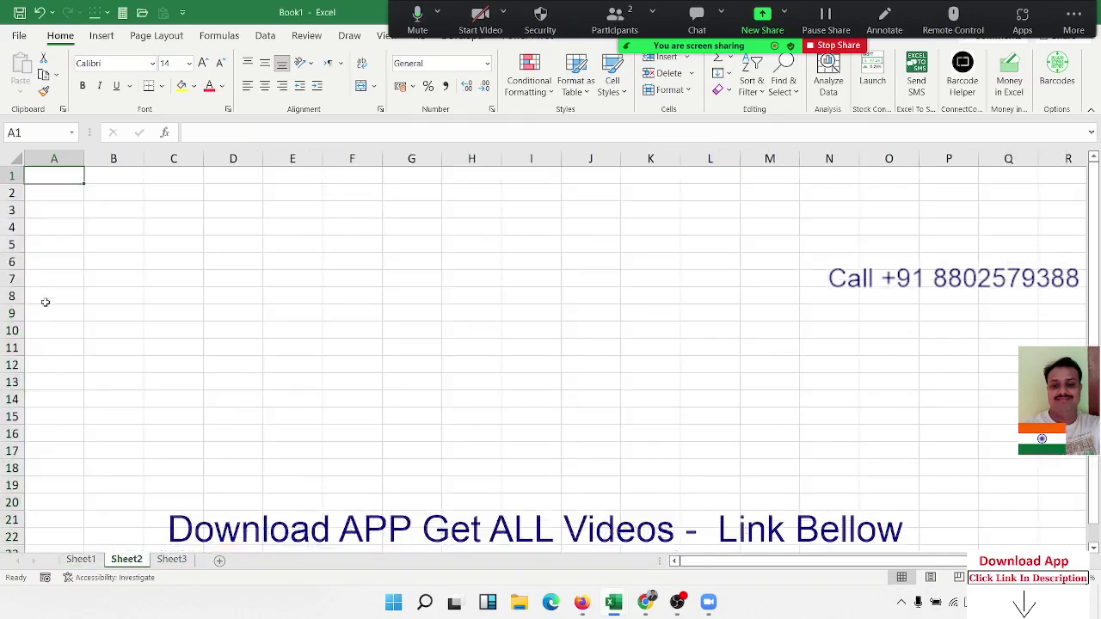
text(Mobile)
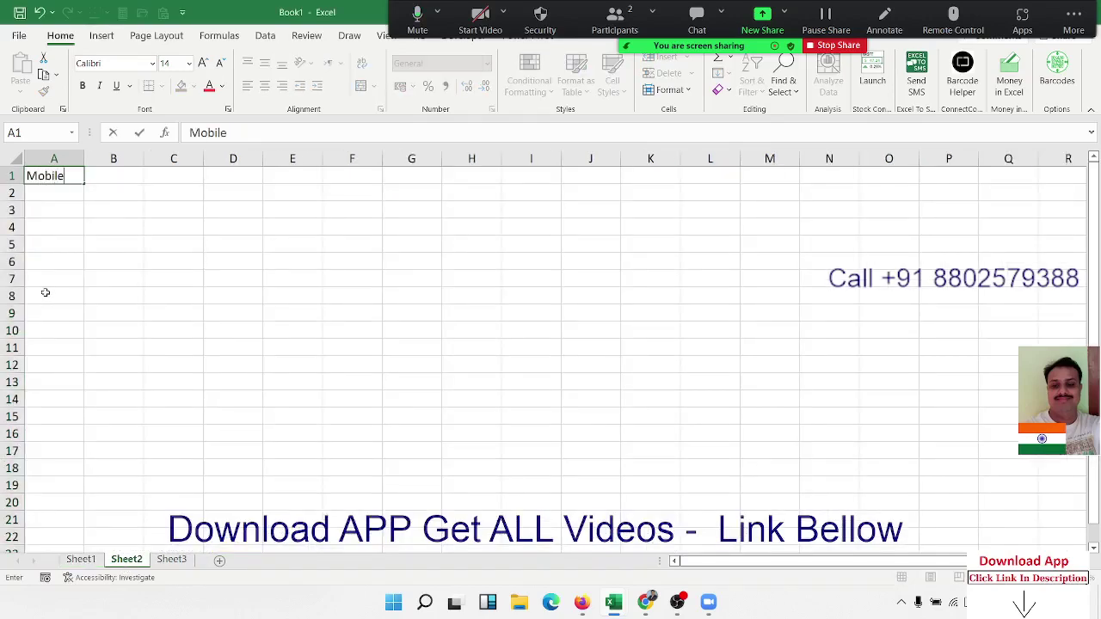
key(Return)
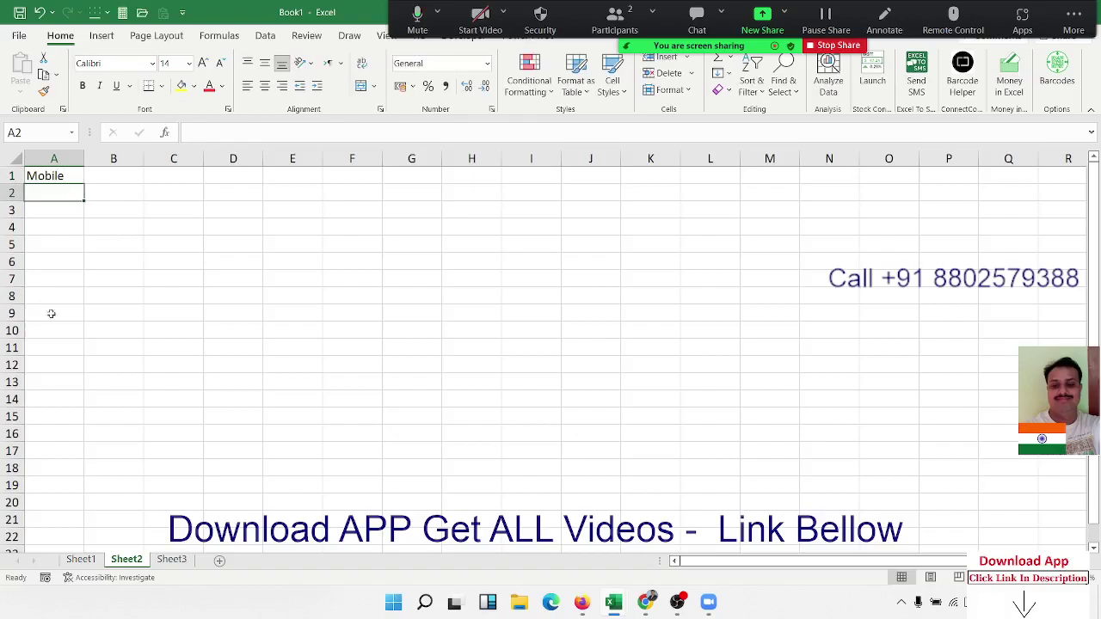
click(53, 158)
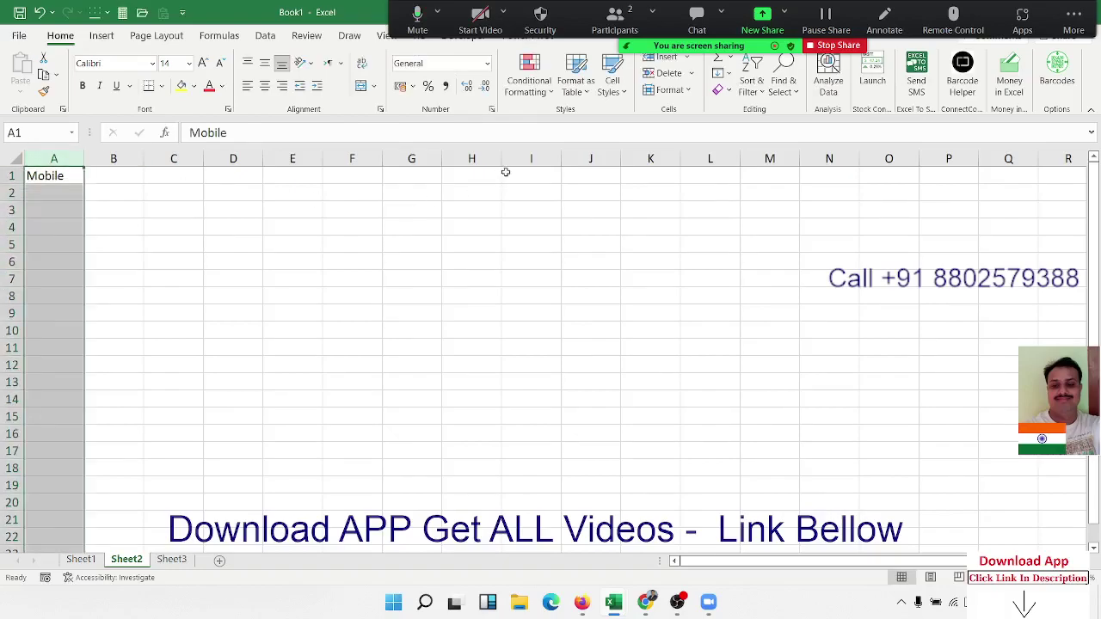
click(529, 77)
mouse_move(547, 136)
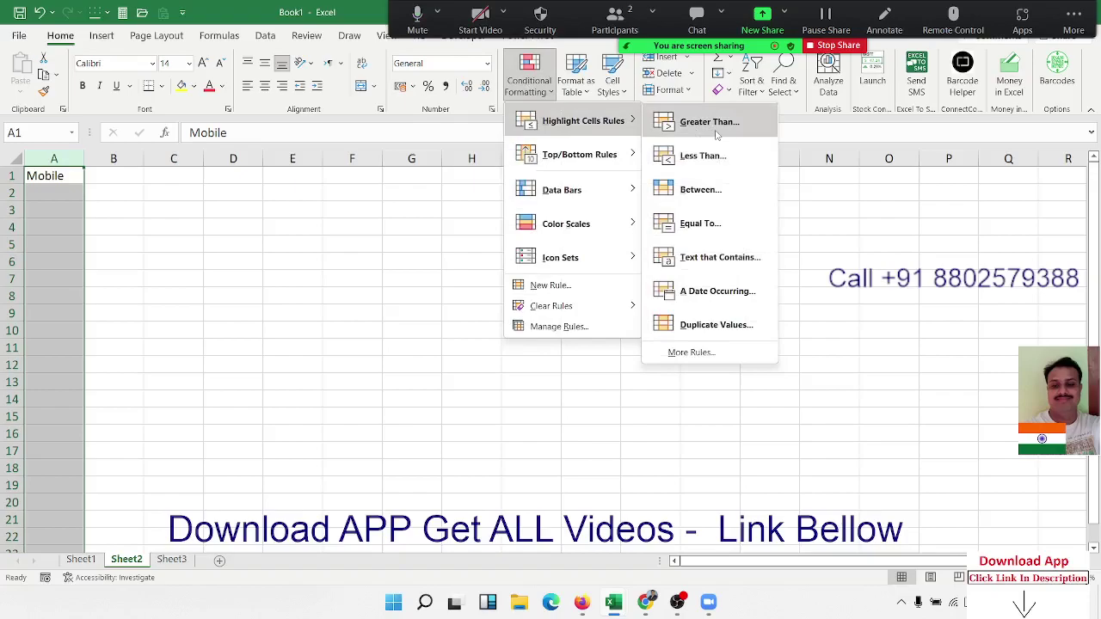
click(710, 324)
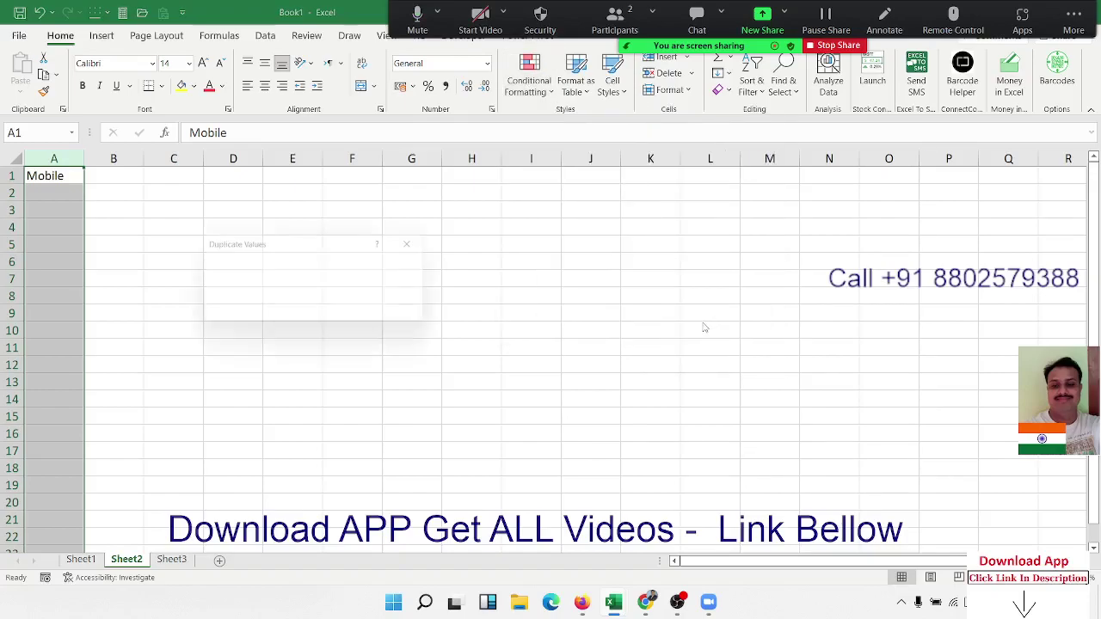
click(344, 315)
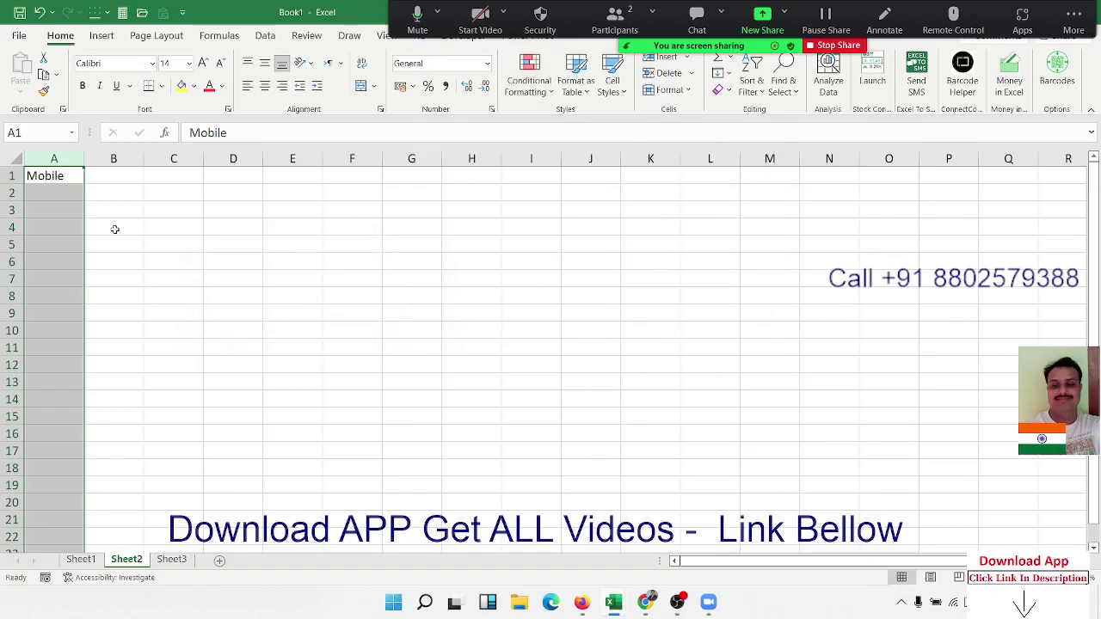
Enter the same mobile number in A2, A9 and A15, correcting A2 to match.
click(48, 181)
click(51, 187)
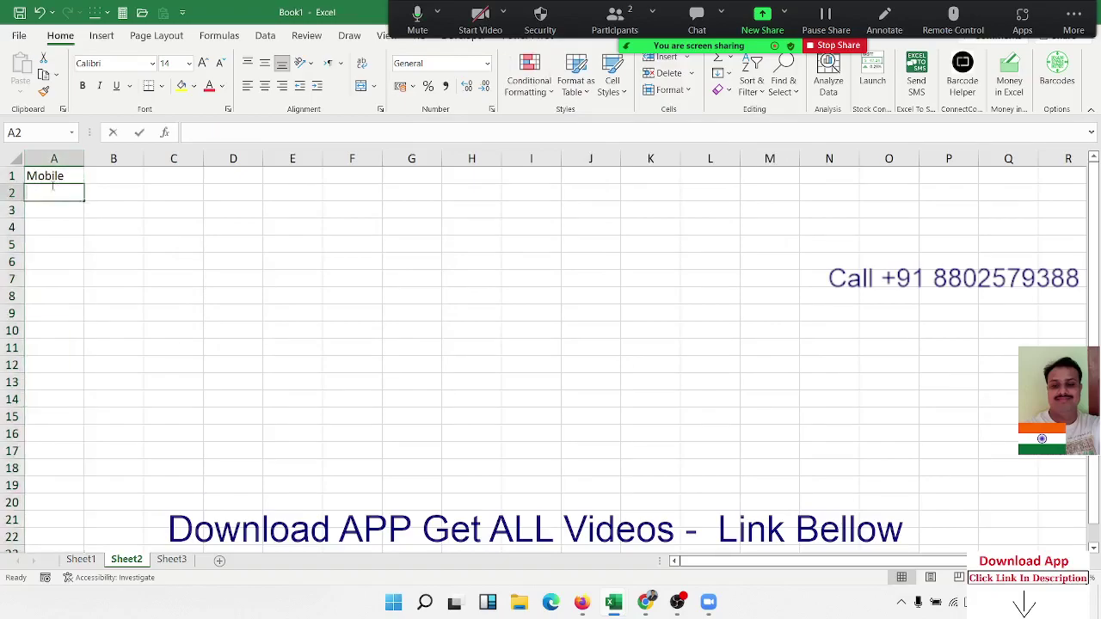
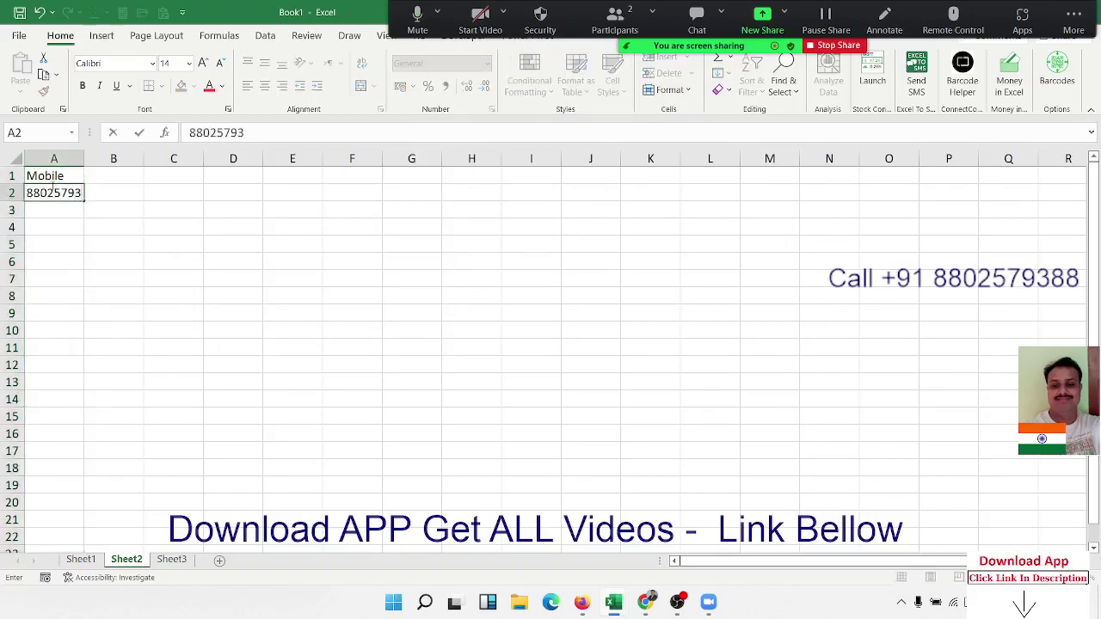
key(Return)
key(Return)
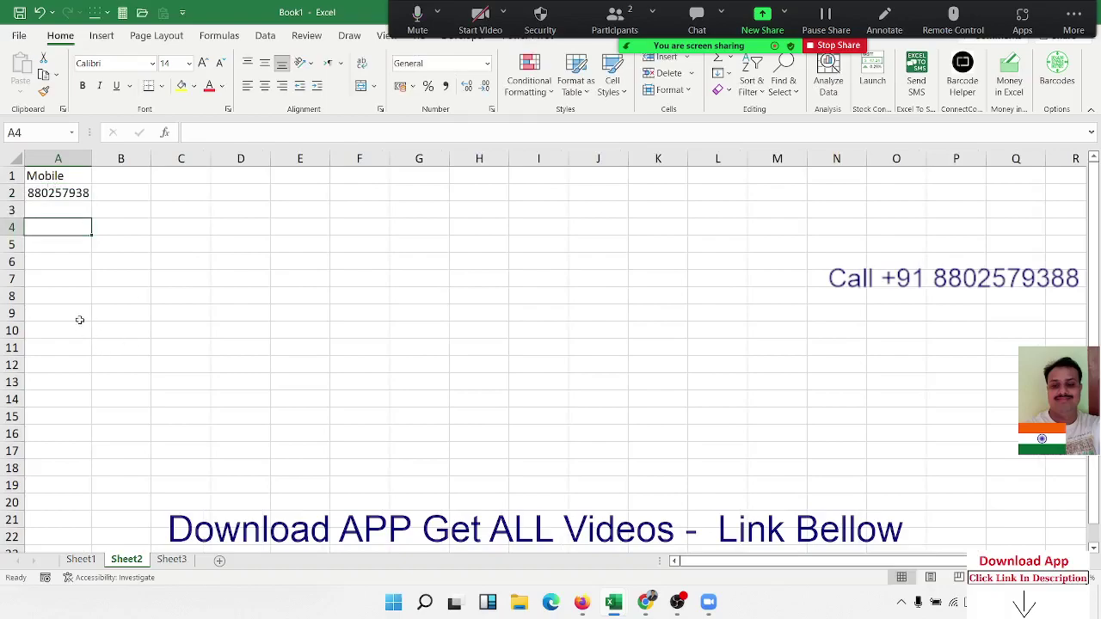
click(79, 321)
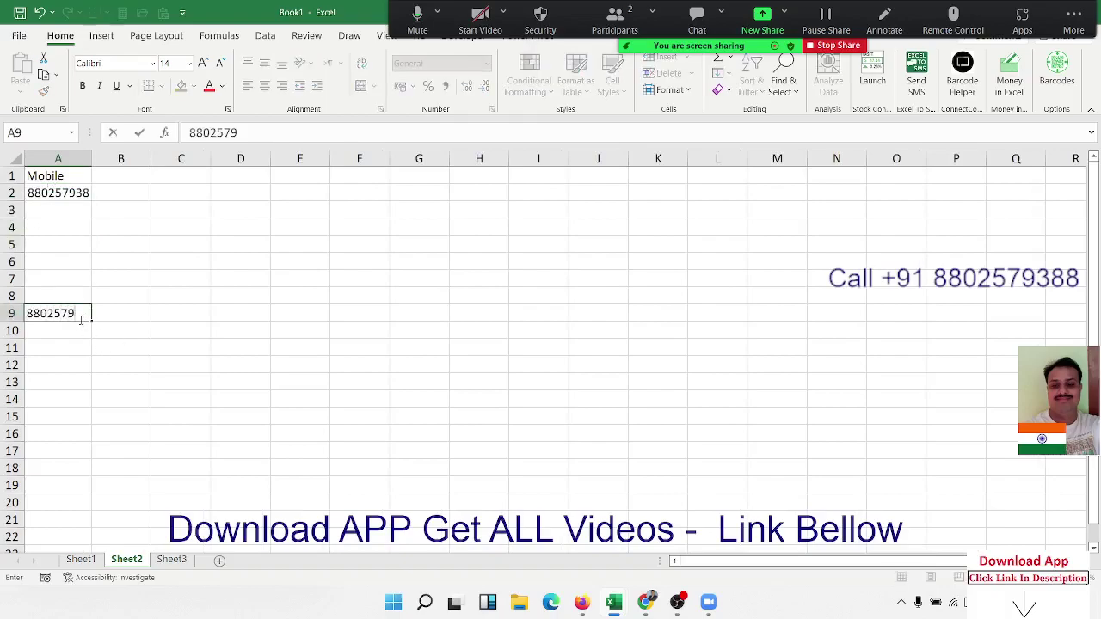
key(Return)
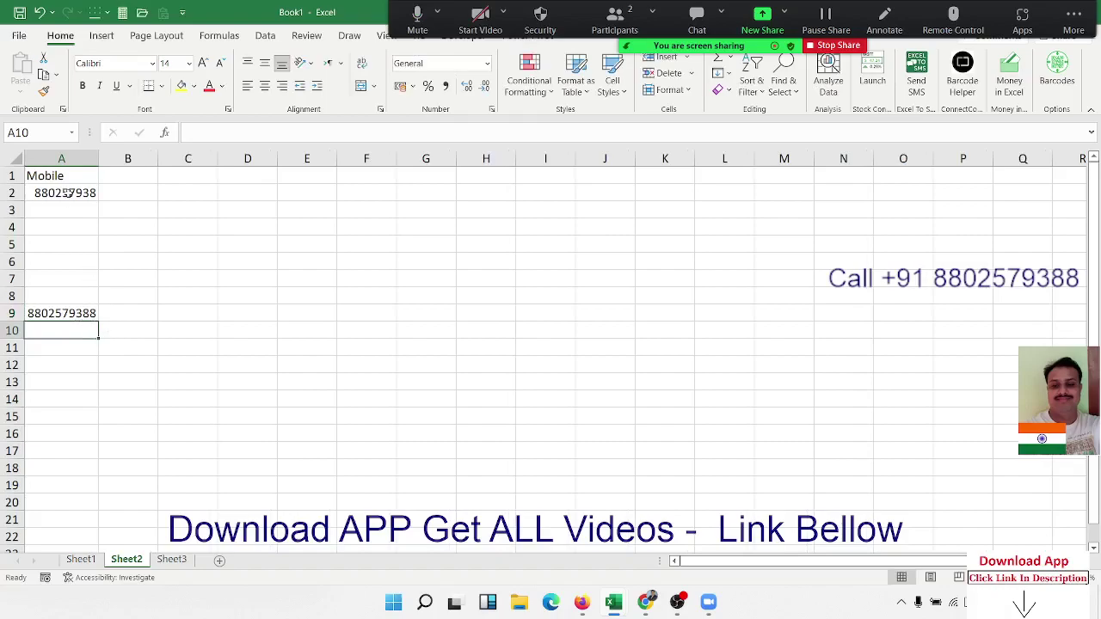
double_click(95, 192)
text(8)
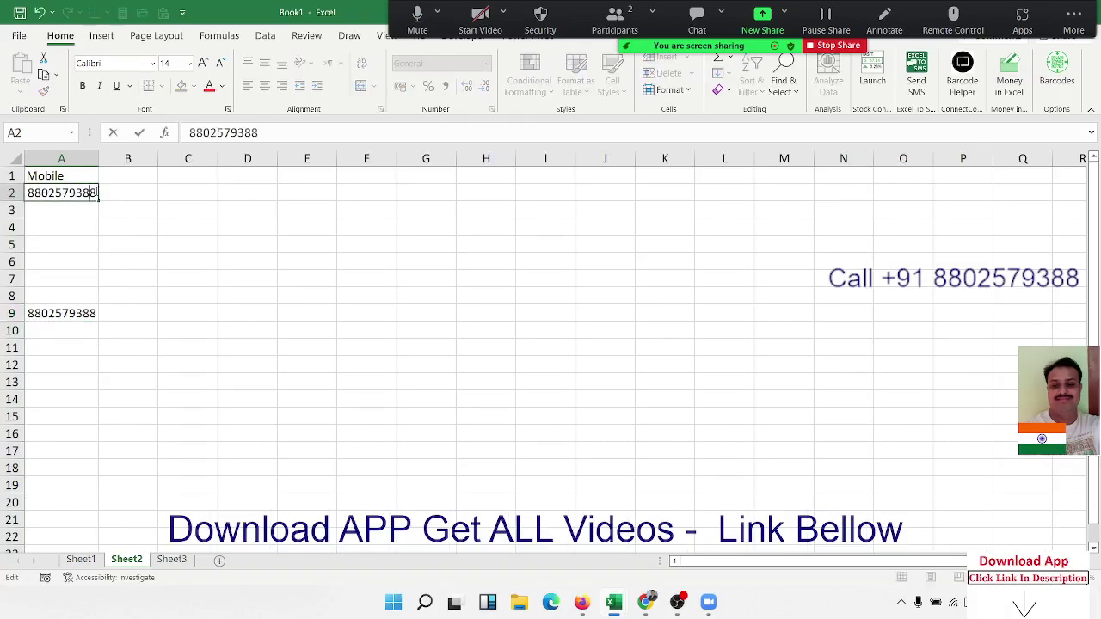
key(Return)
click(66, 415)
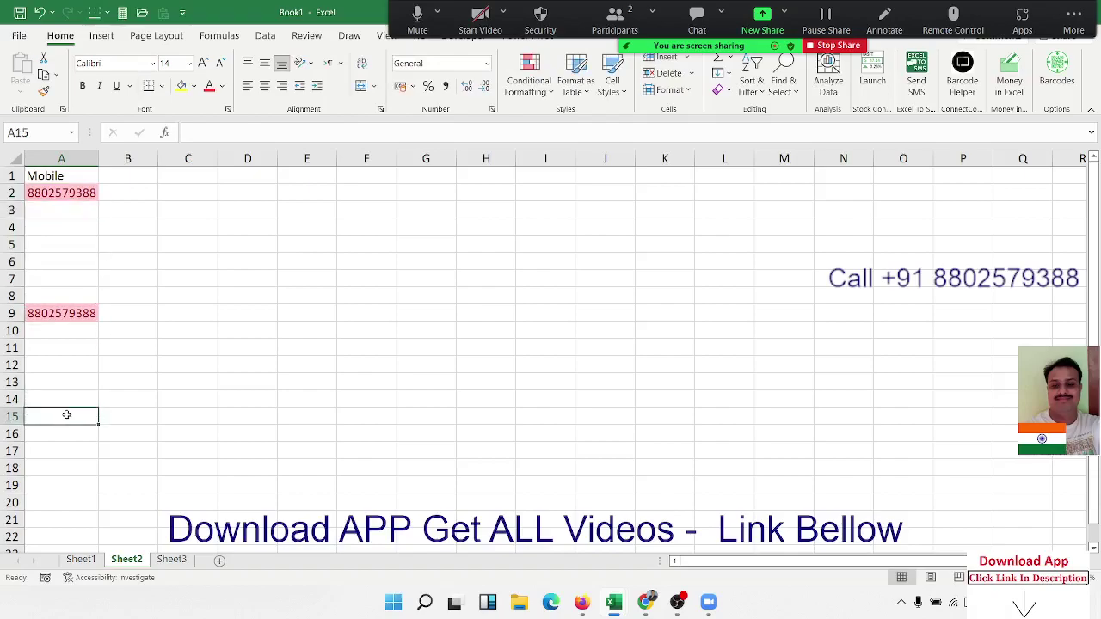
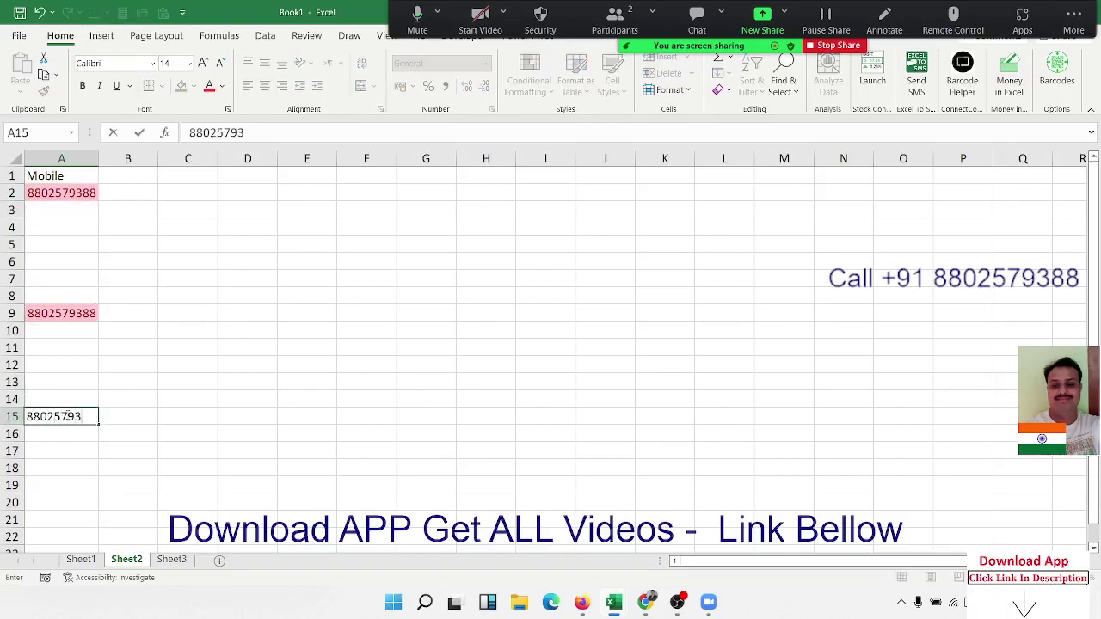
key(Return)
Save the workbook and check the highlighted duplicates in A2, A9 and A15.
click(67, 415)
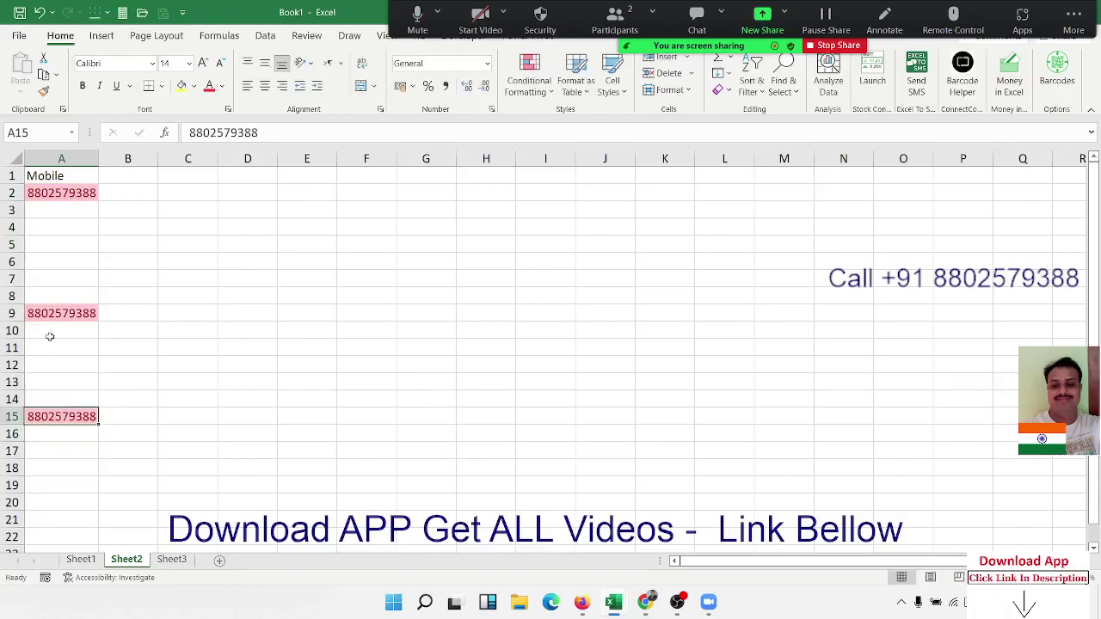
click(50, 305)
click(79, 181)
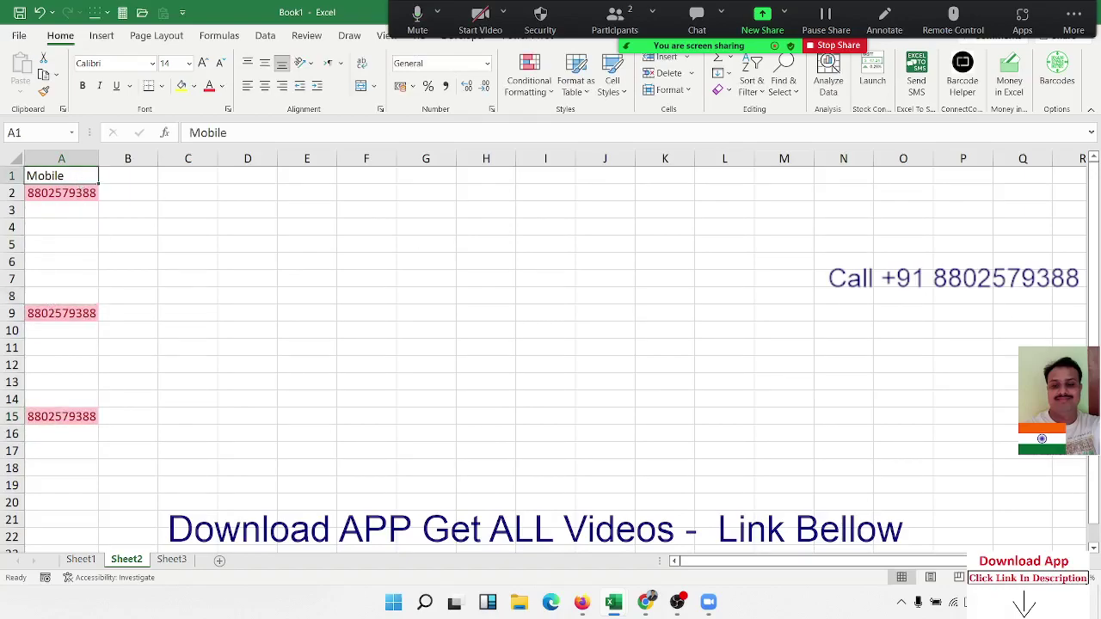
key(ctrl+s)
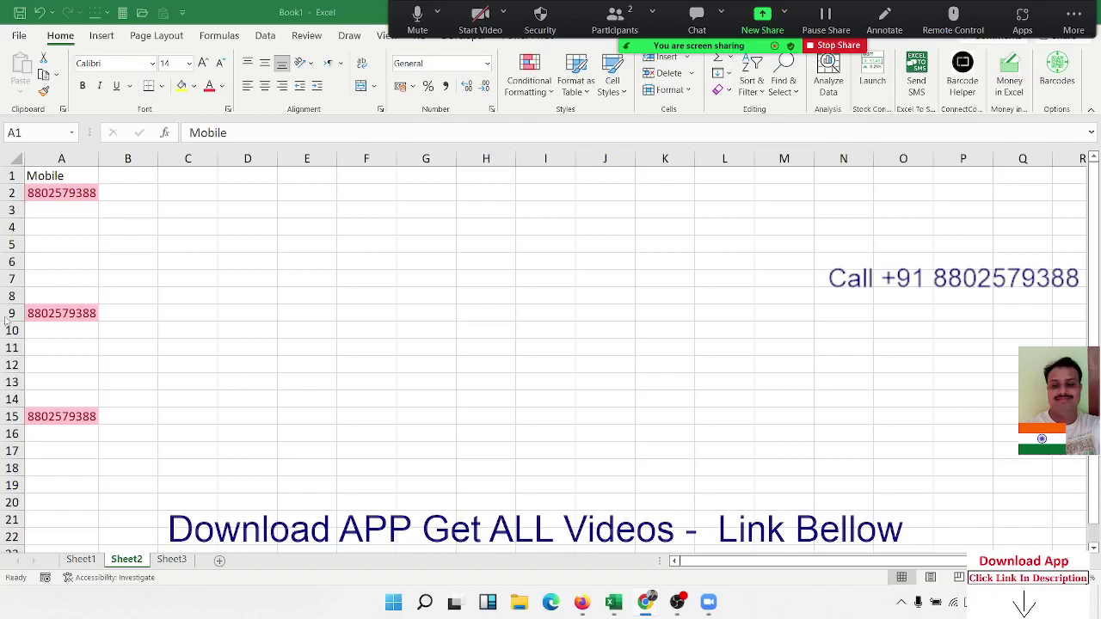
click(68, 315)
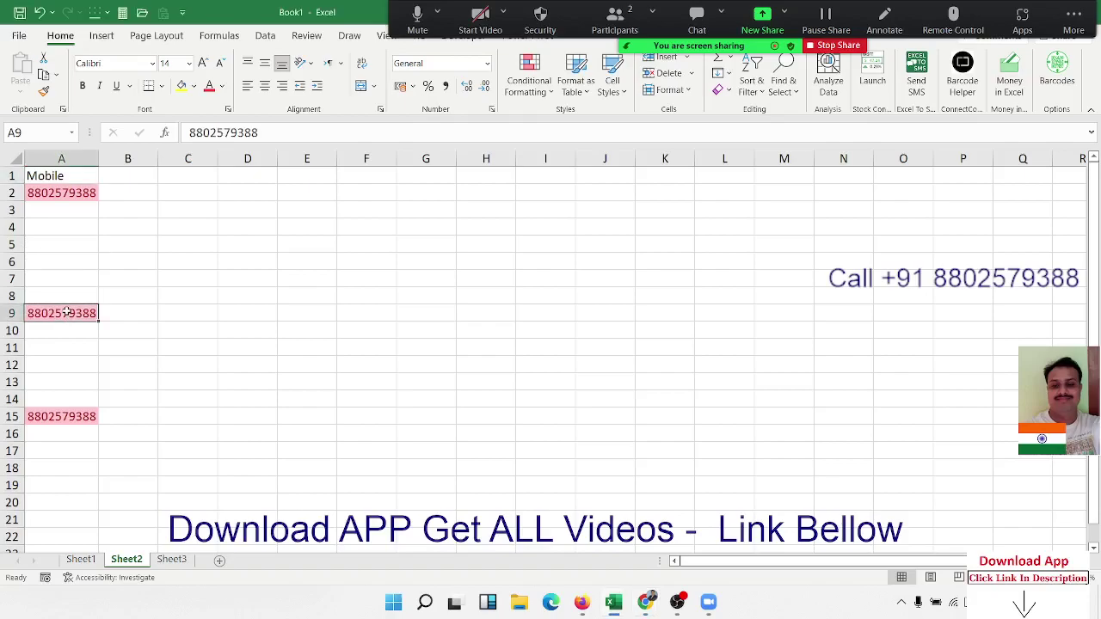
click(54, 425)
click(47, 332)
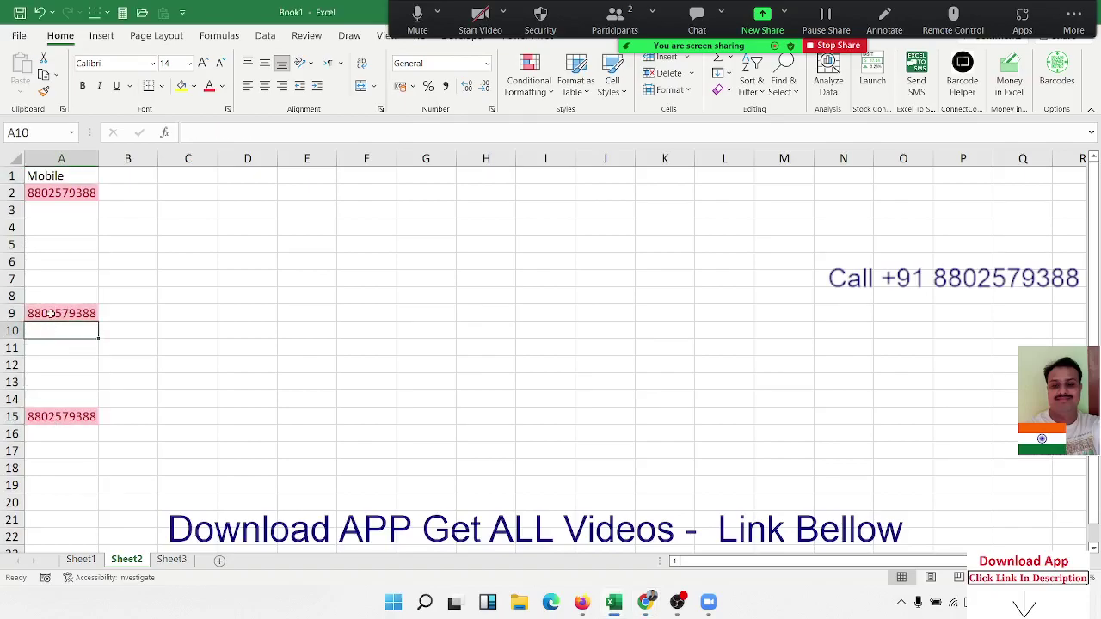
click(50, 313)
click(75, 190)
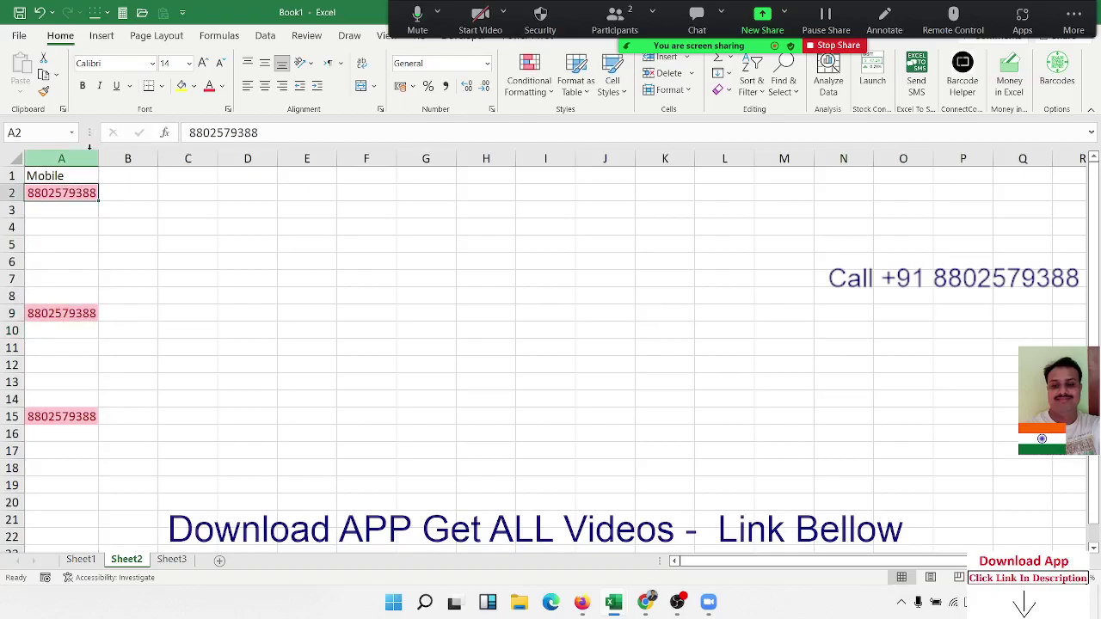
click(84, 156)
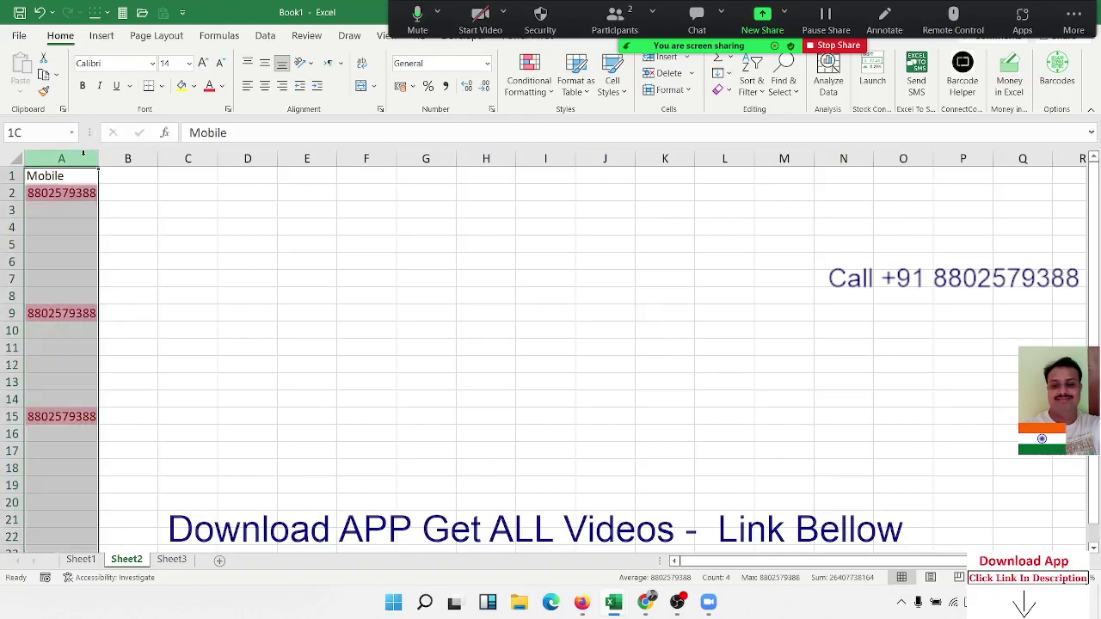
Review the Duplicate Values rule, keep Duplicate, cancel, and reopen Highlight Cells Rules.
click(549, 97)
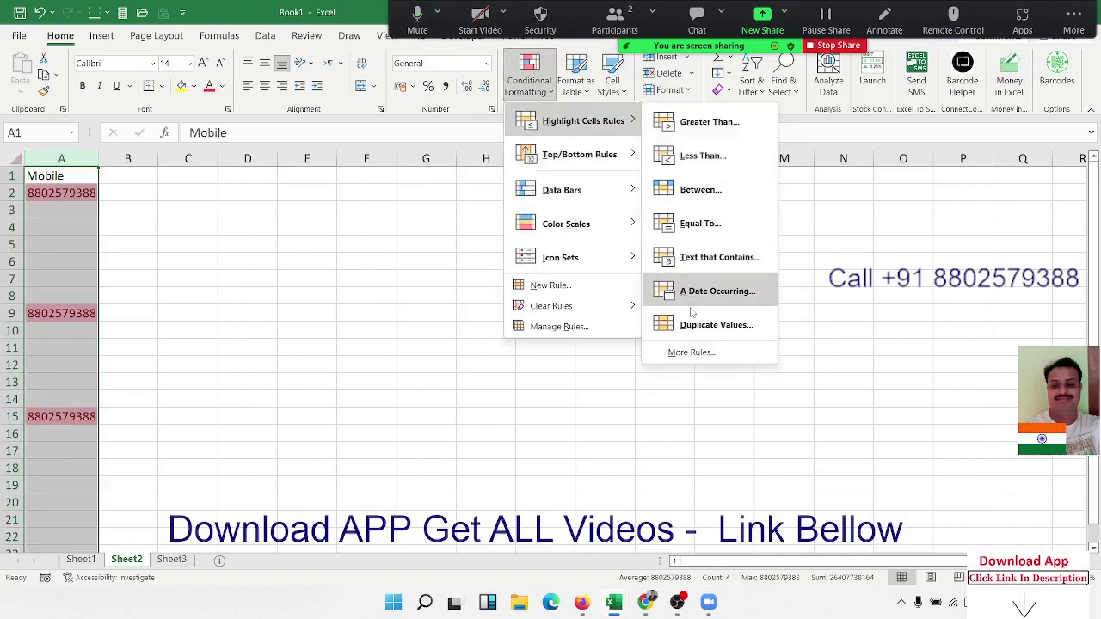
key(Escape)
key(Escape)
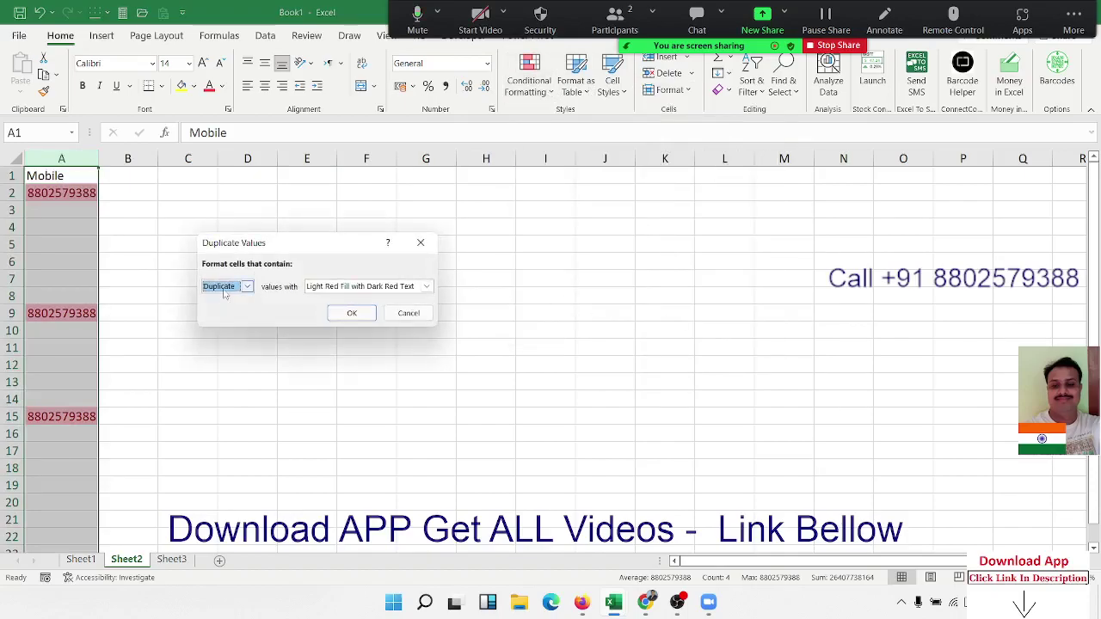
click(225, 289)
click(224, 299)
click(408, 313)
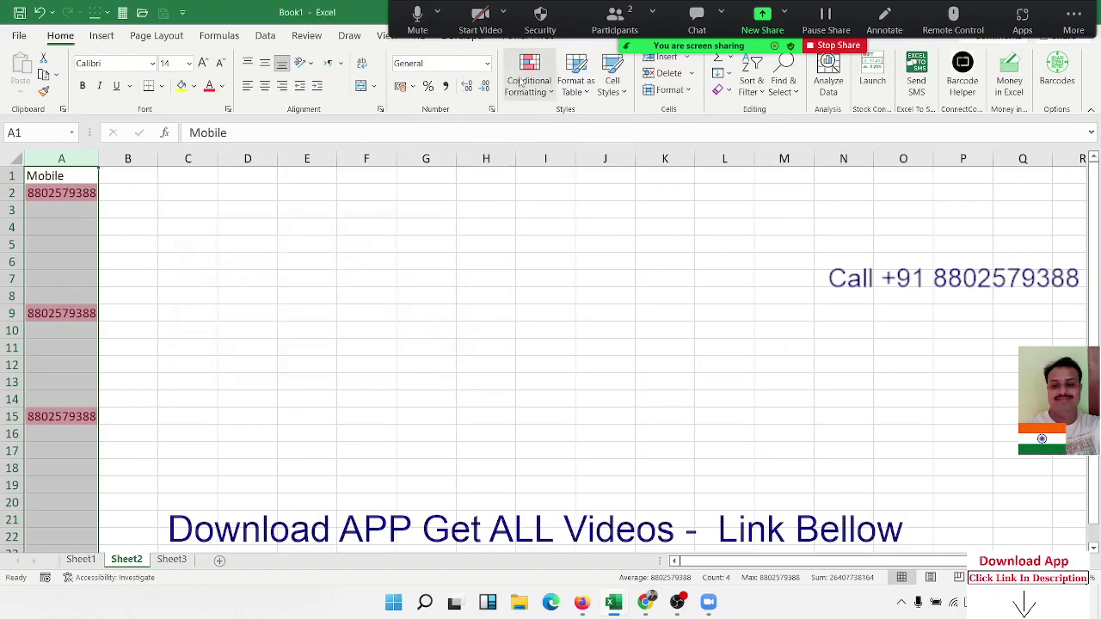
click(520, 80)
mouse_move(583, 121)
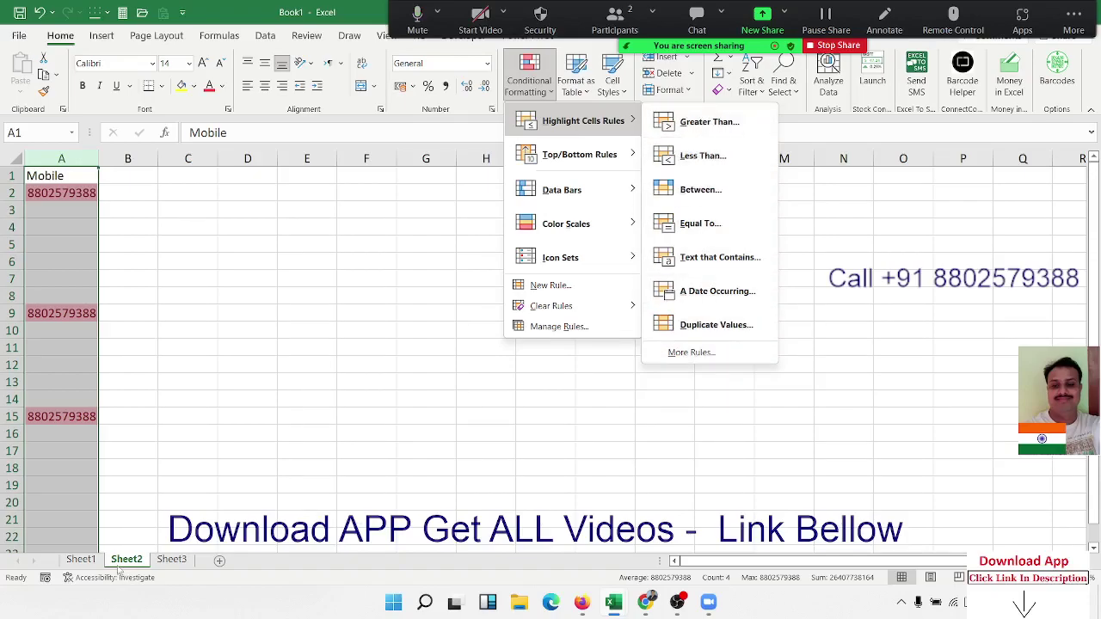
On Sheet1, preview a Top 100 Items rule on Orders Value column B, then discard it.
click(91, 561)
click(91, 561)
click(160, 301)
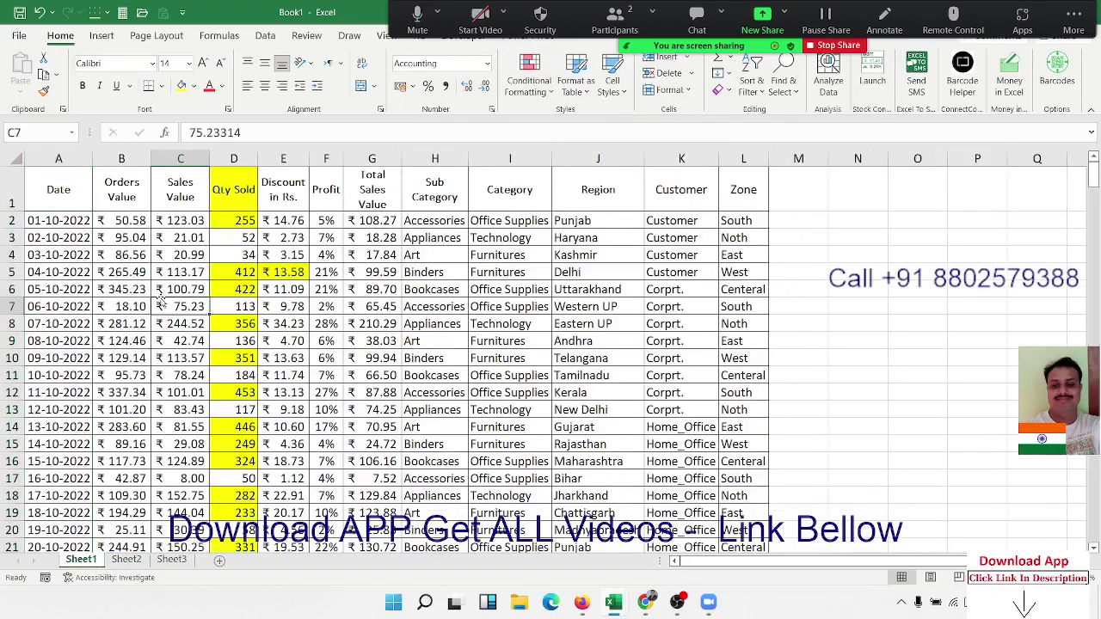
click(113, 160)
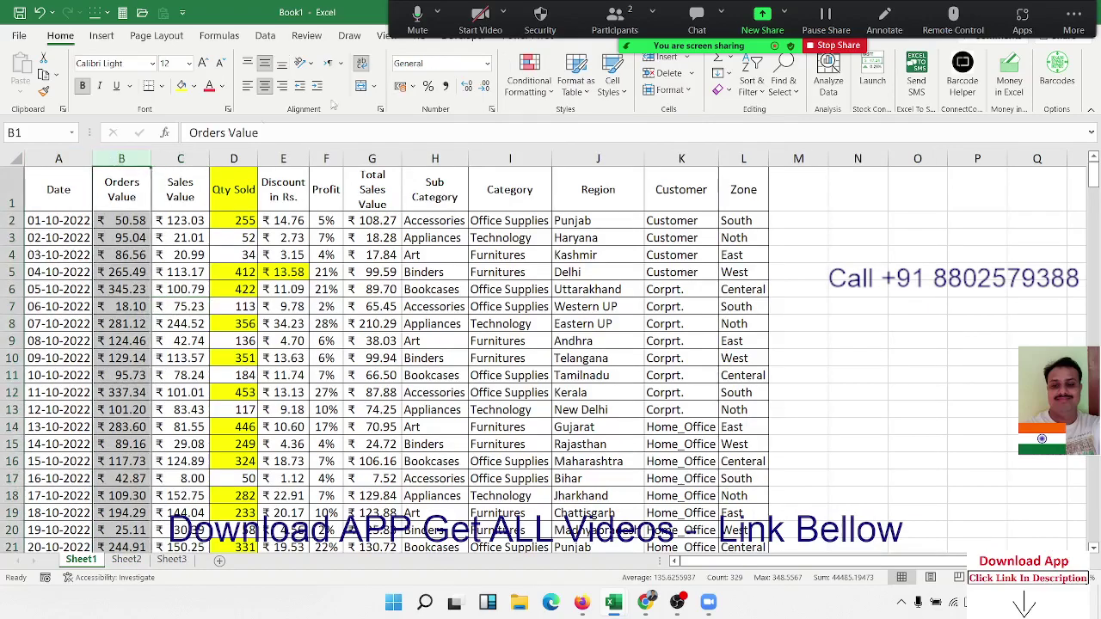
click(529, 75)
mouse_move(579, 155)
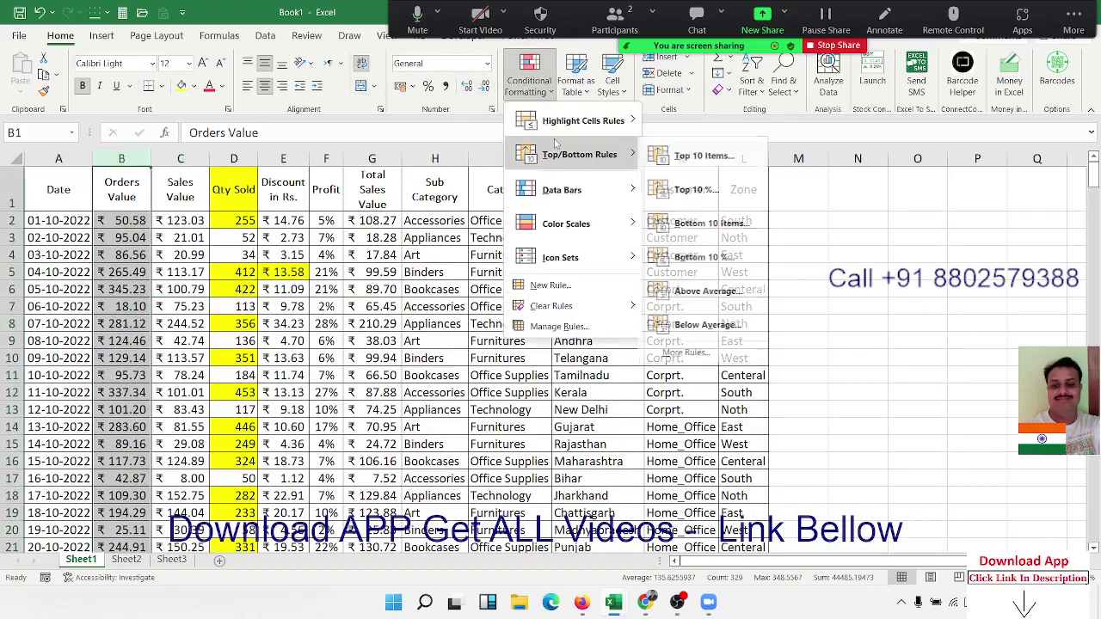
click(696, 156)
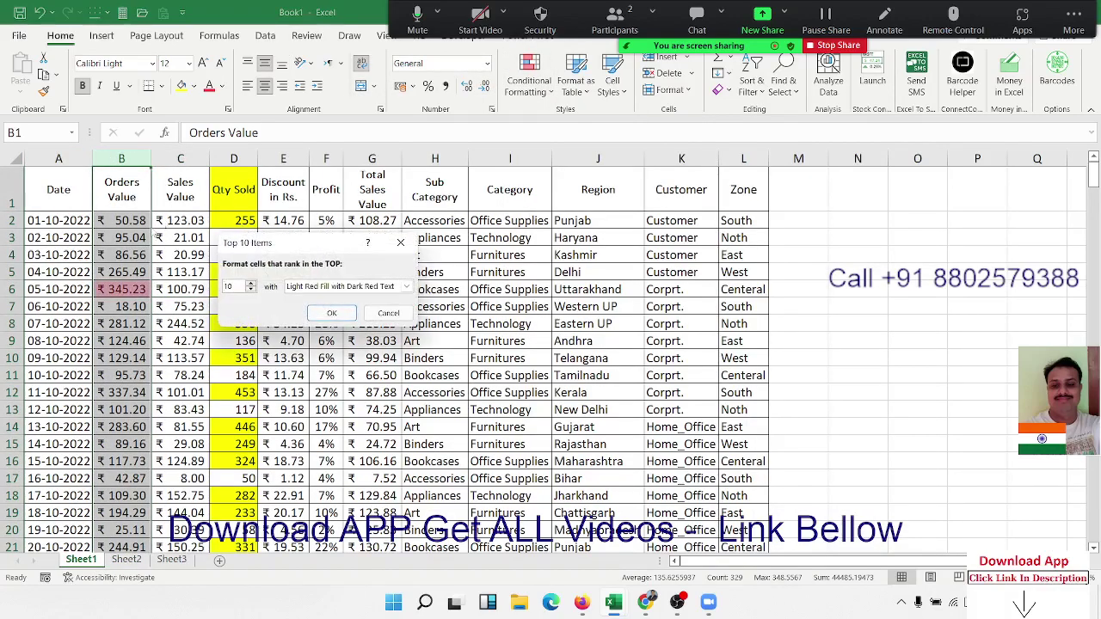
drag(271, 246, 428, 235)
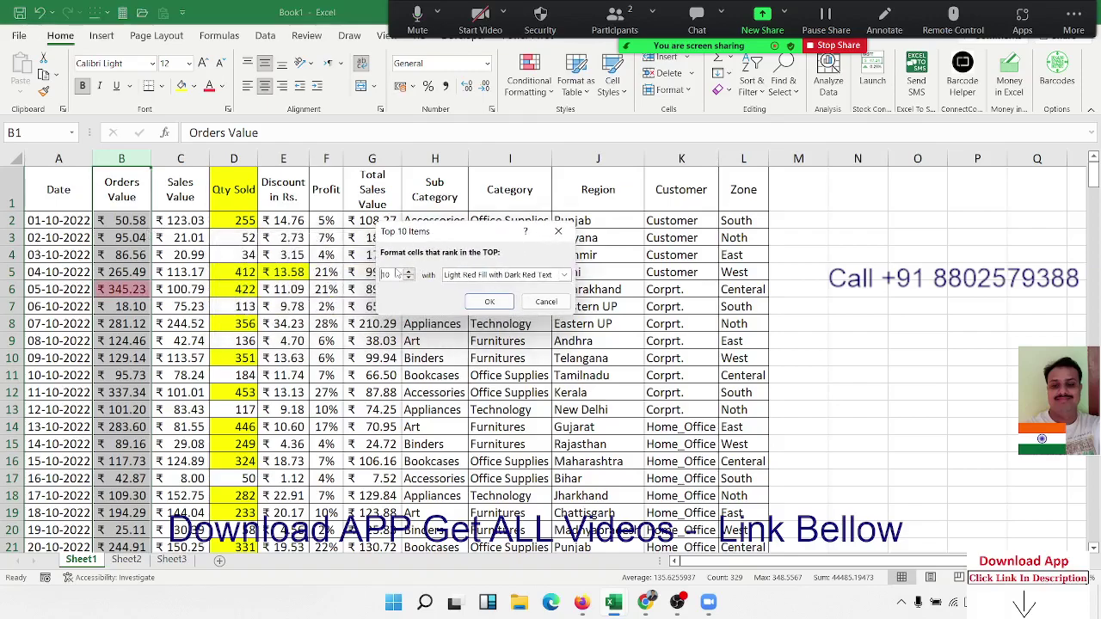
text(0)
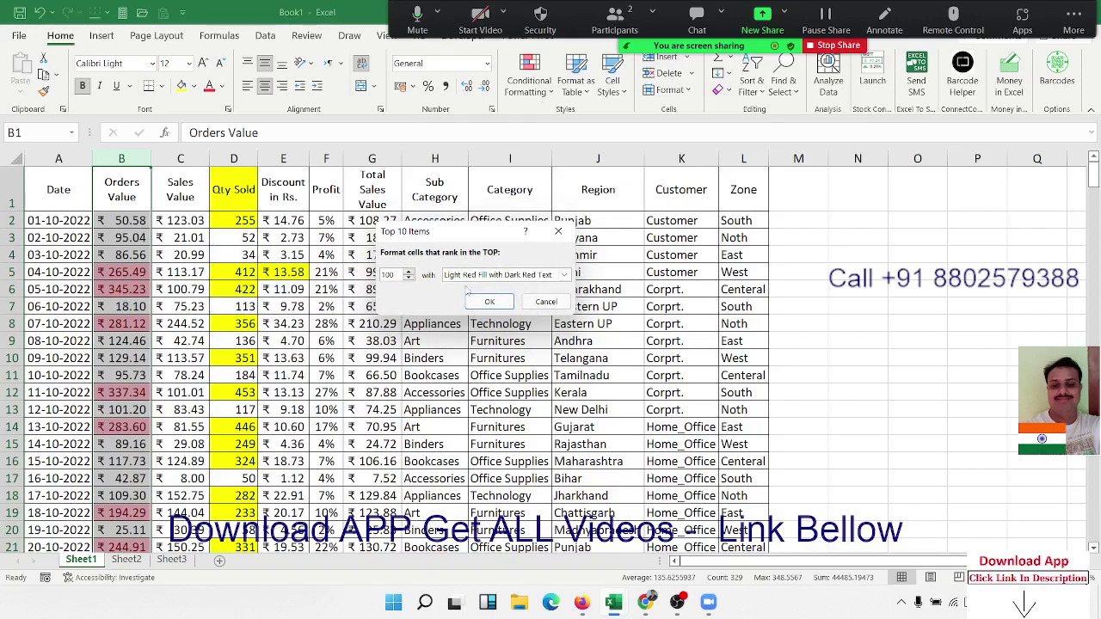
click(544, 303)
Highlight the Bottom 100 Orders Value items with Light Red Fill.
click(529, 75)
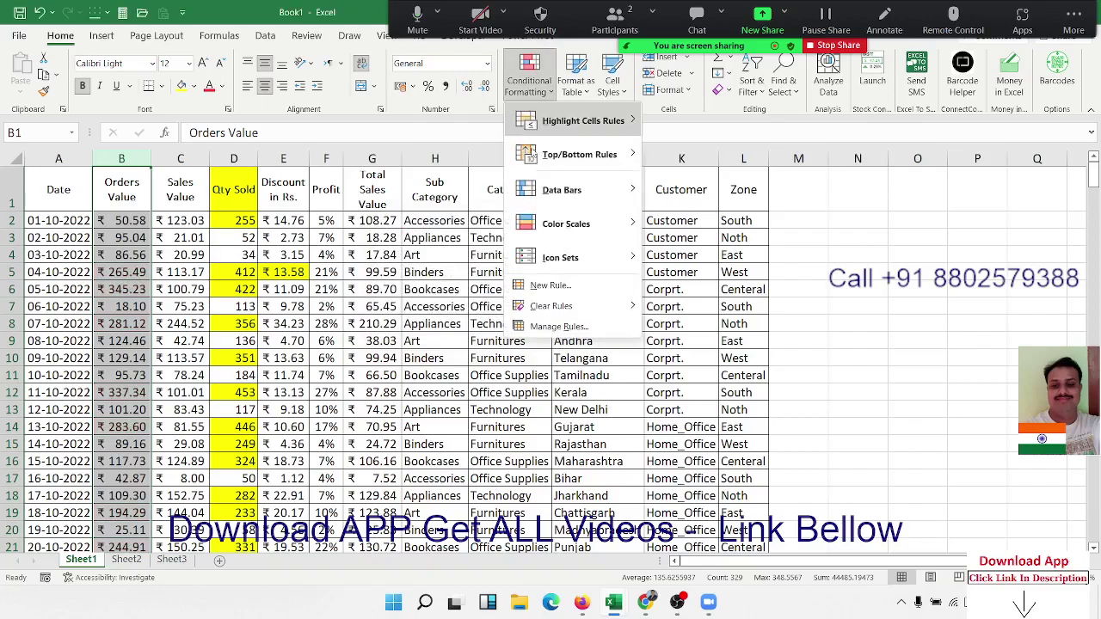
mouse_move(537, 168)
click(723, 224)
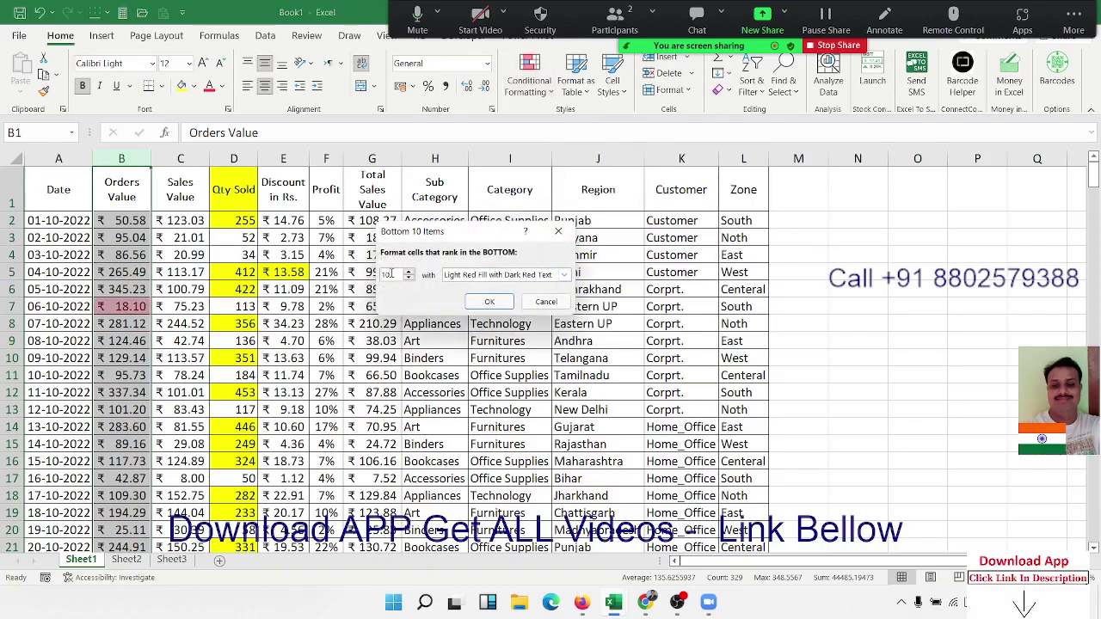
text(0)
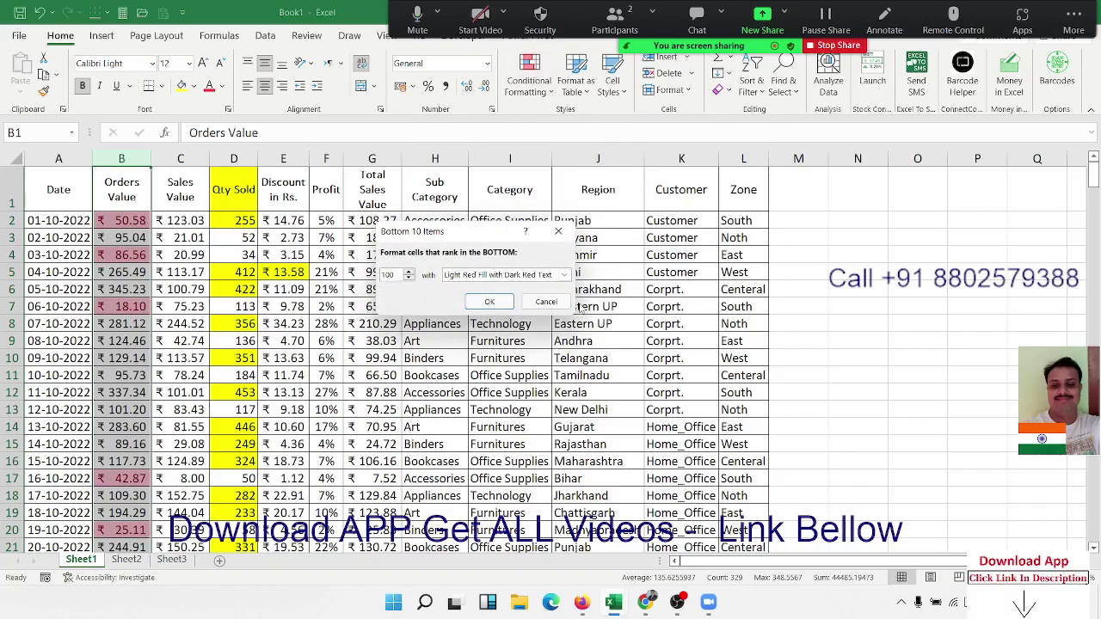
click(489, 301)
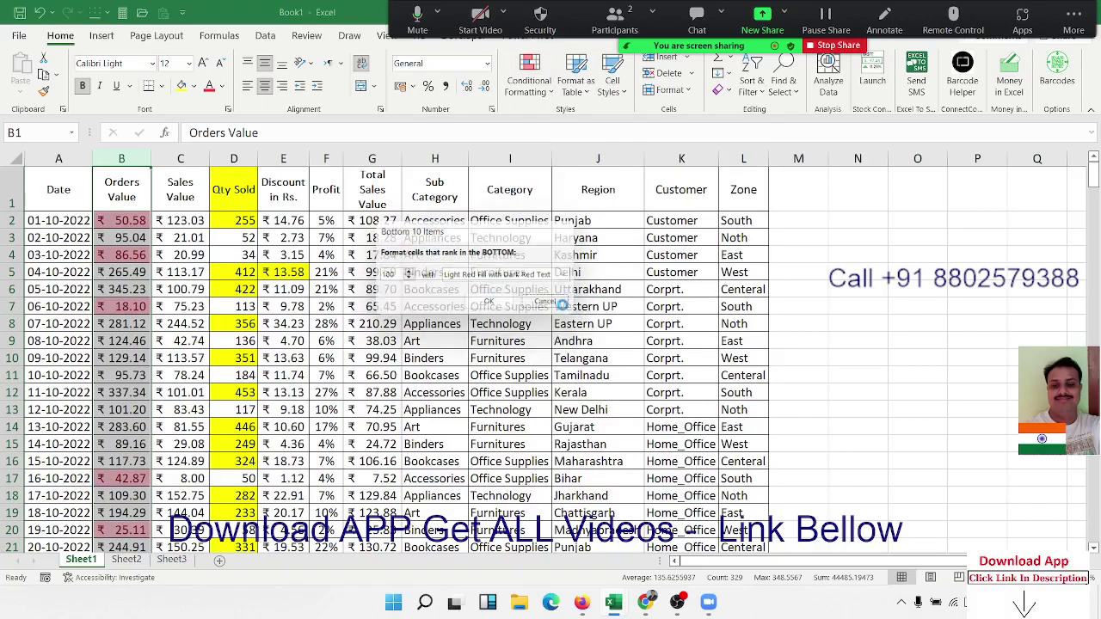
click(530, 86)
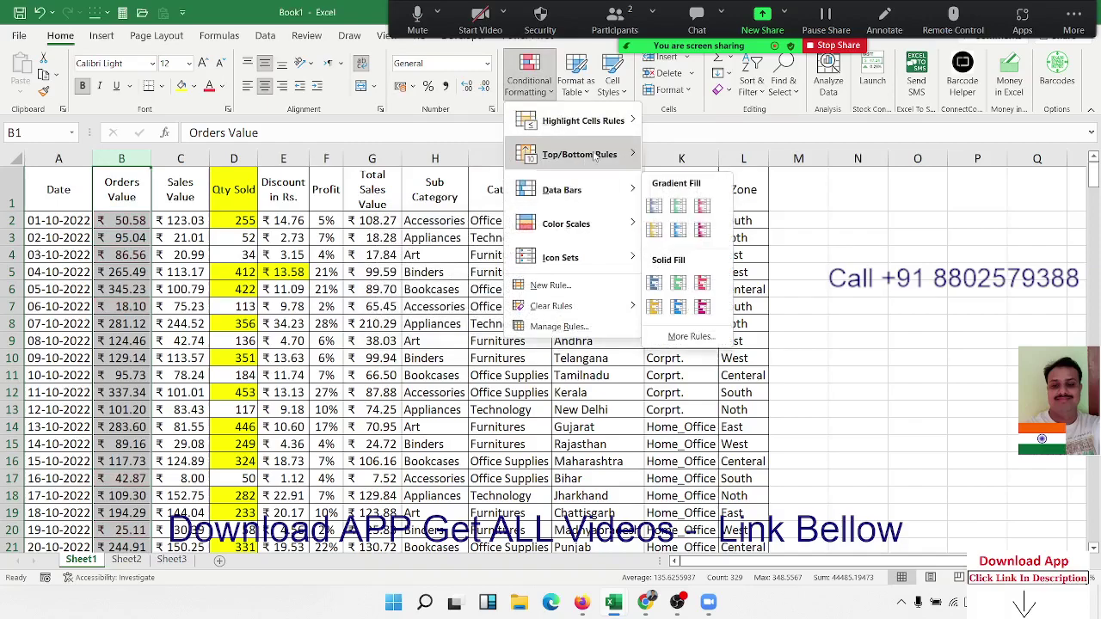
mouse_move(585, 154)
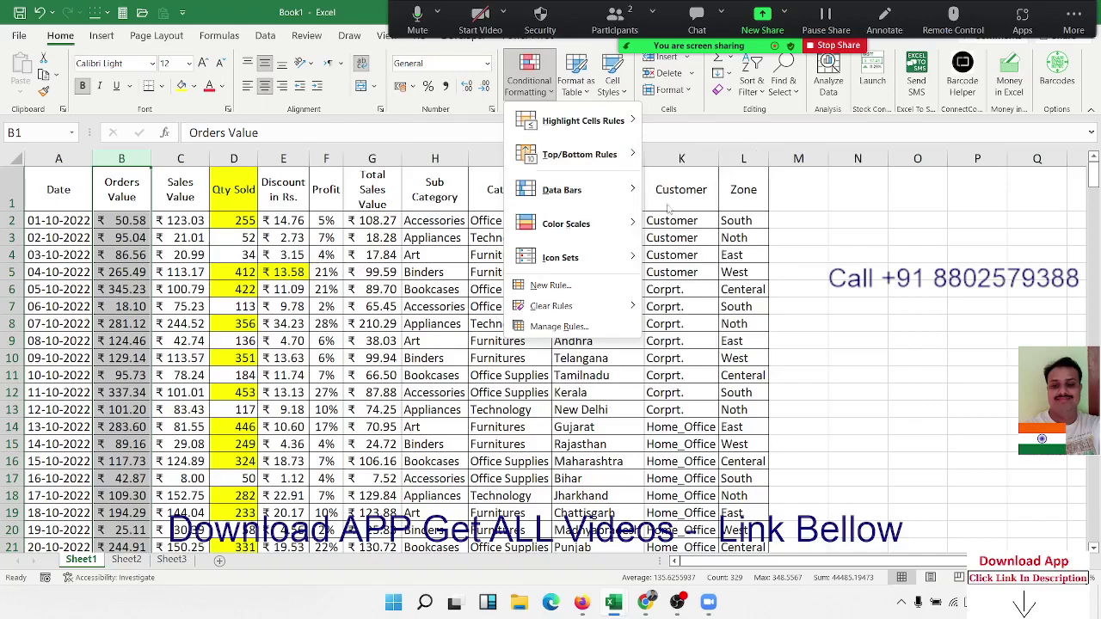
mouse_move(612, 129)
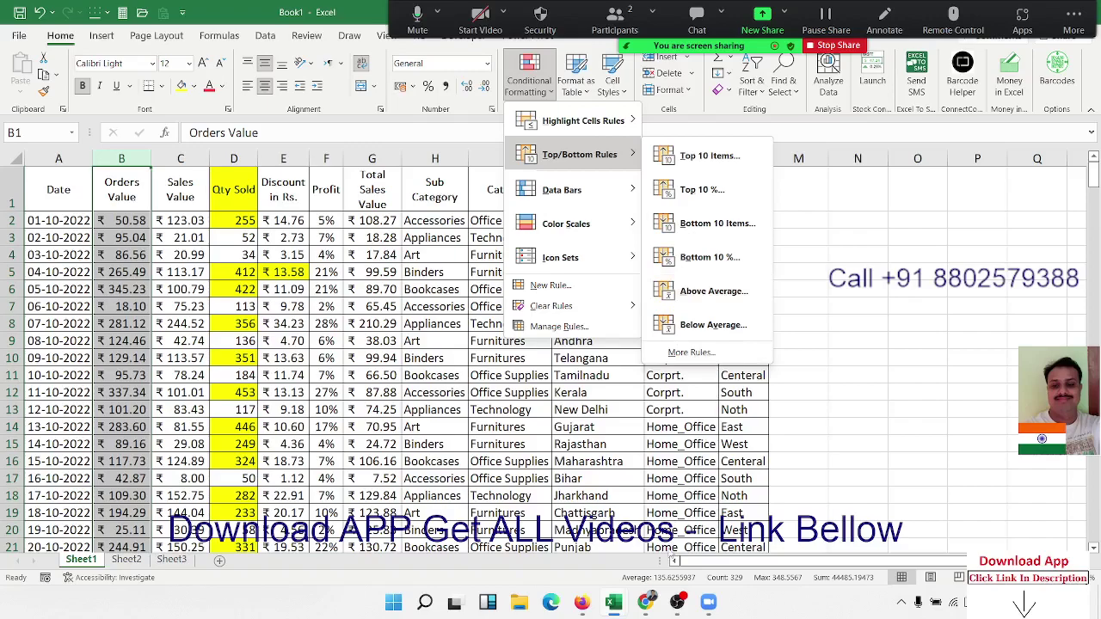
click(711, 293)
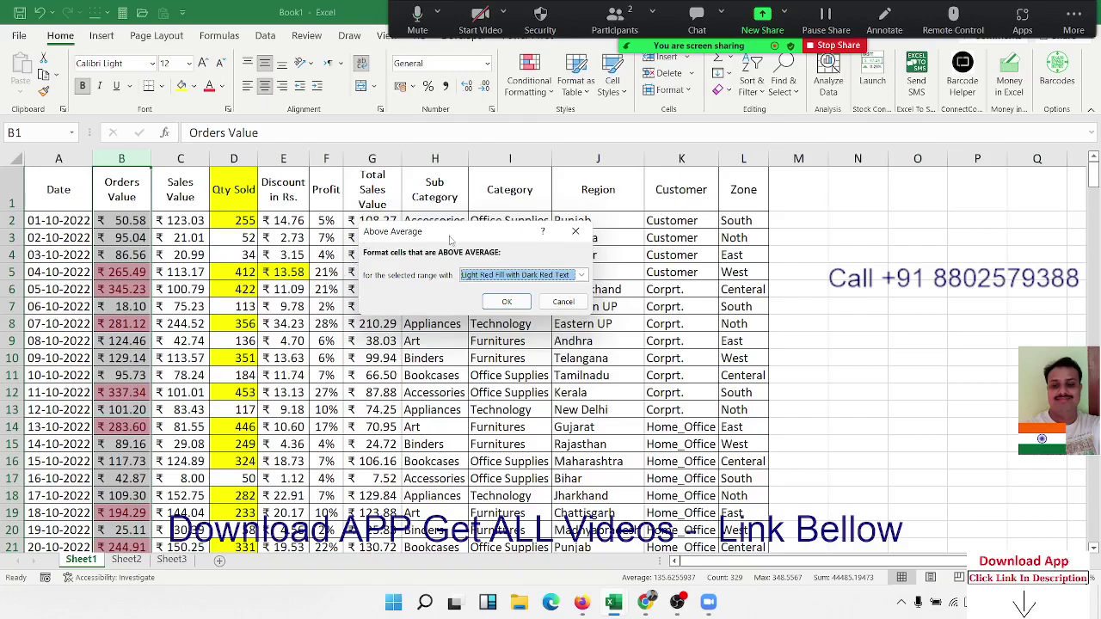
click(575, 232)
click(543, 93)
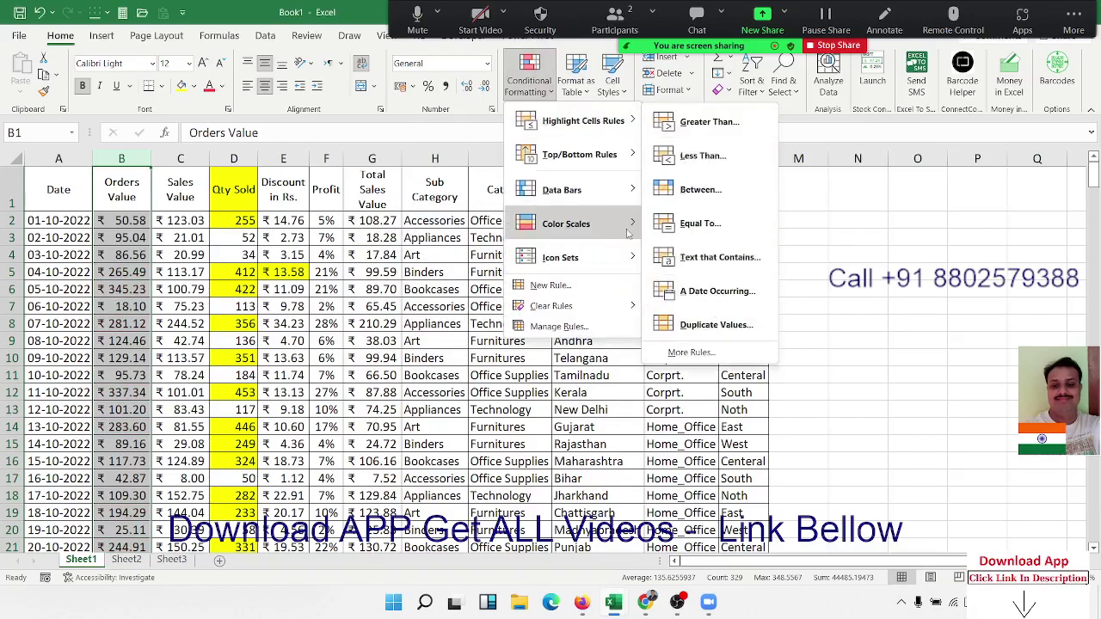
mouse_move(602, 190)
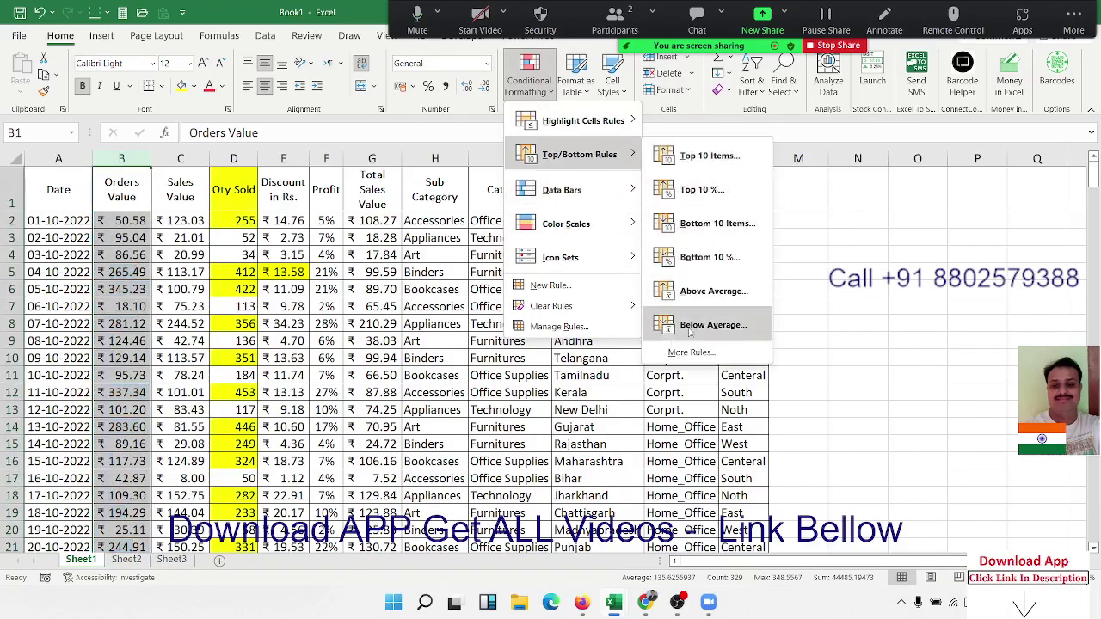
click(386, 307)
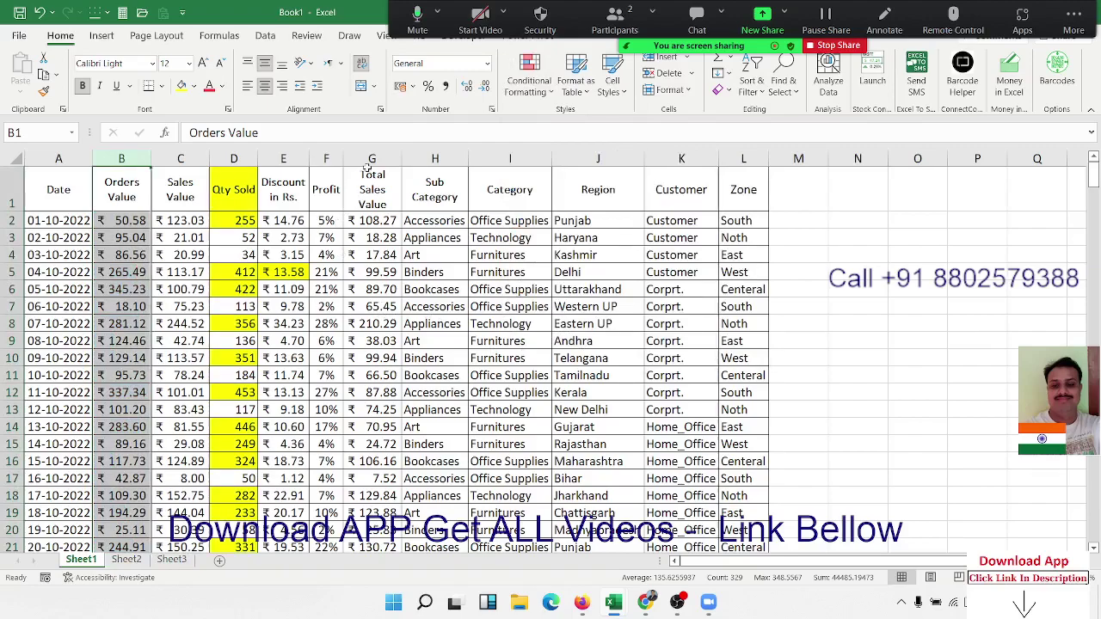
Select the entire column G holding the Total Sales Value figures.
drag(373, 186, 376, 521)
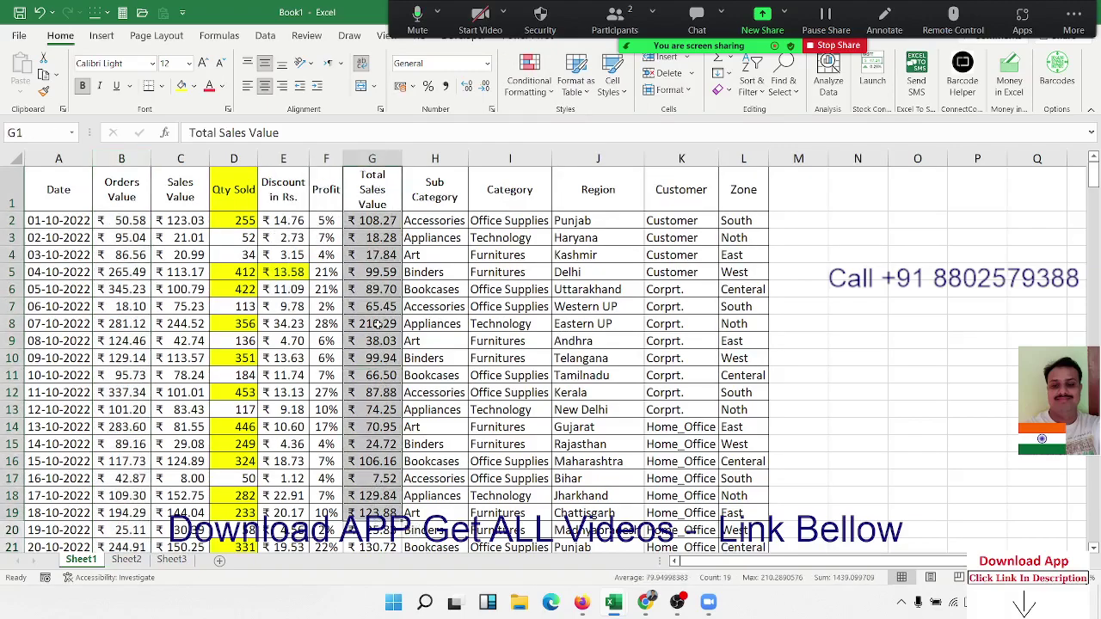
click(375, 324)
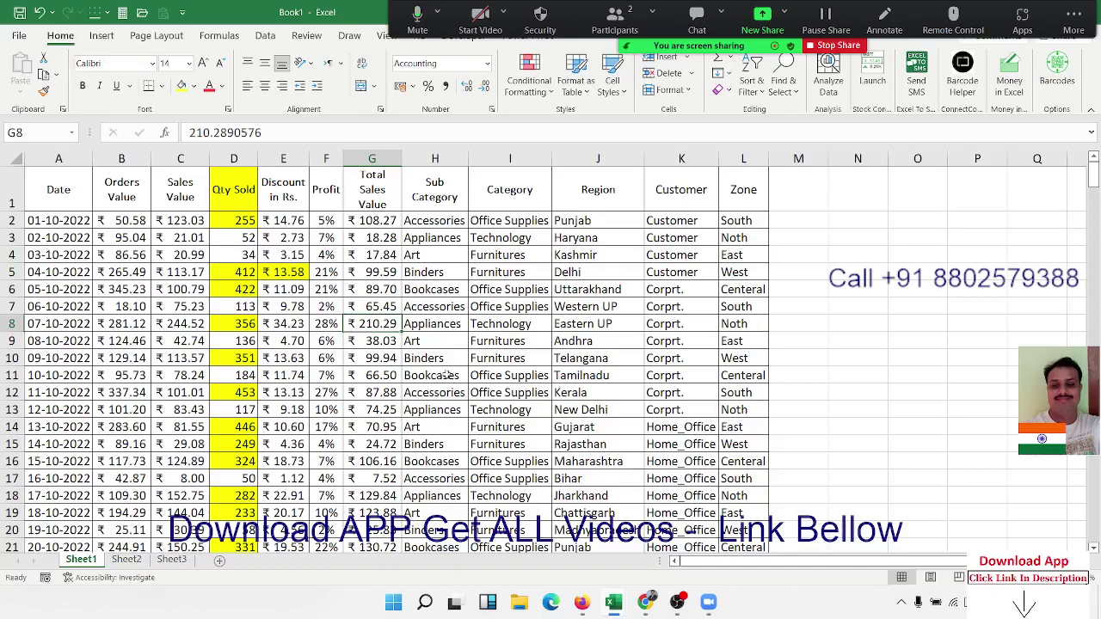
scroll(412, 337, down, 12)
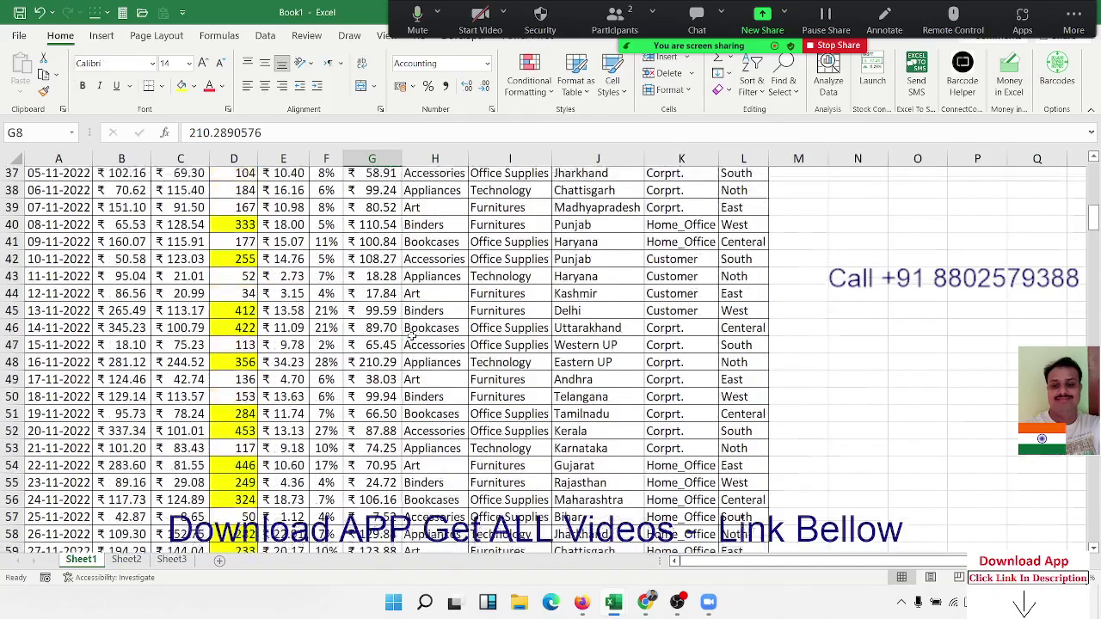
scroll(411, 338, down, 4)
scroll(411, 337, up, 16)
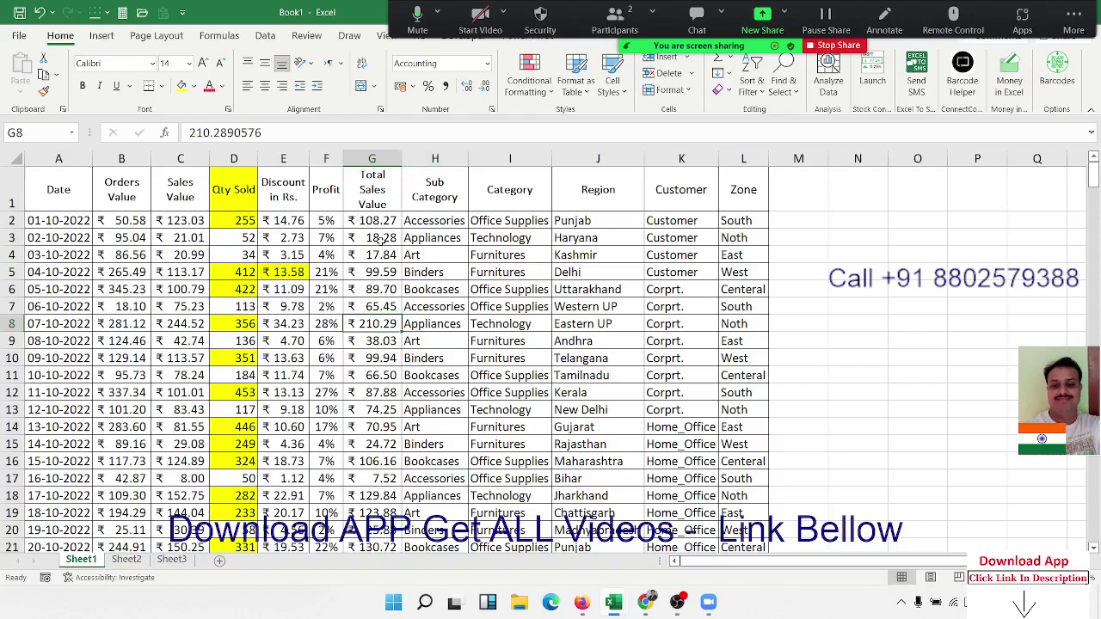
click(379, 241)
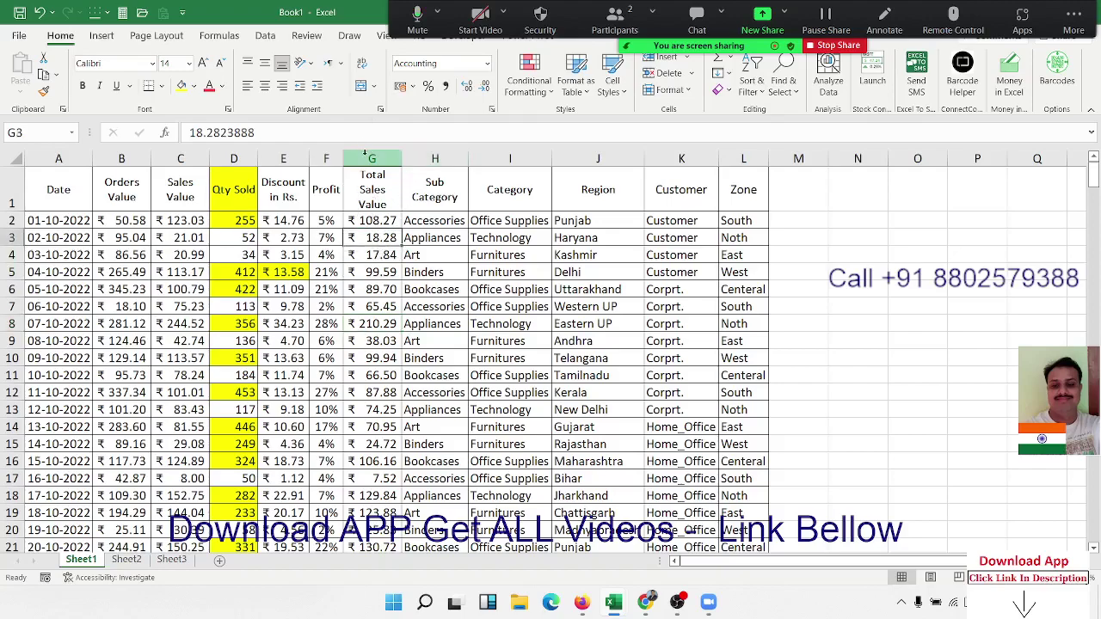
click(371, 159)
Preview data bars on the Total Sales Value column, then dismiss the menu without applying them.
click(529, 73)
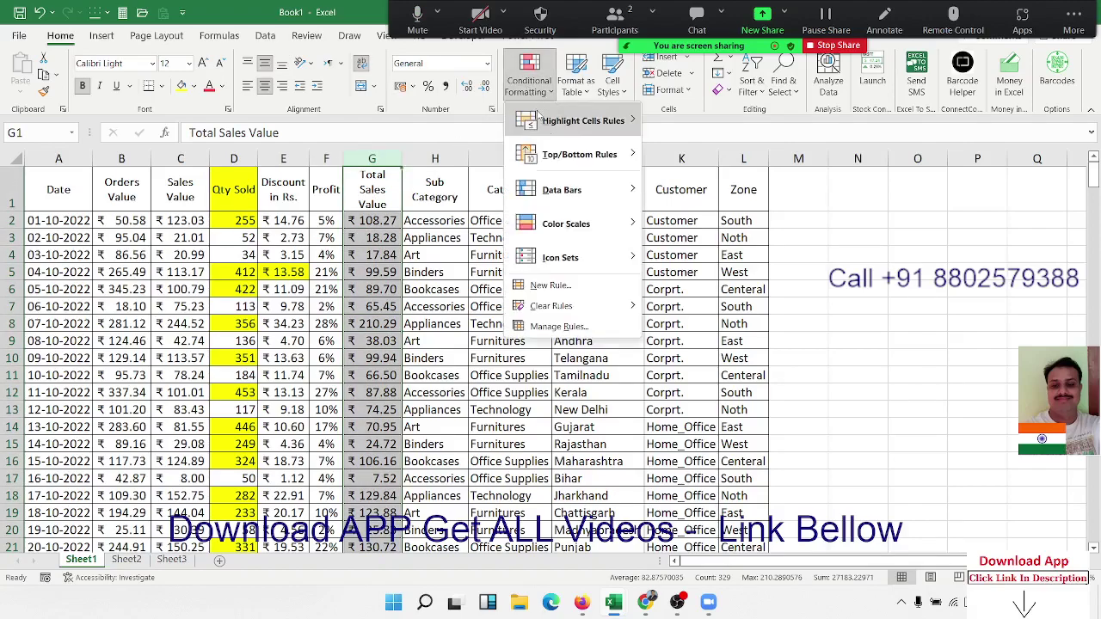
mouse_move(573, 189)
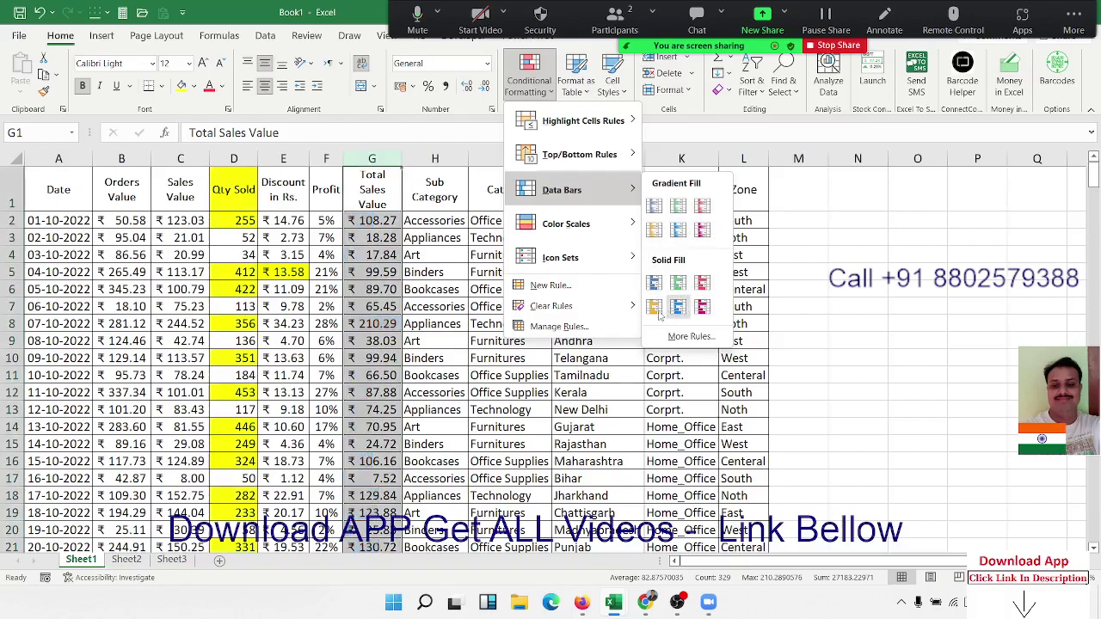
click(144, 572)
On Sheet2, enter the numbers 1 through 10 down cells E2 to E11.
click(142, 563)
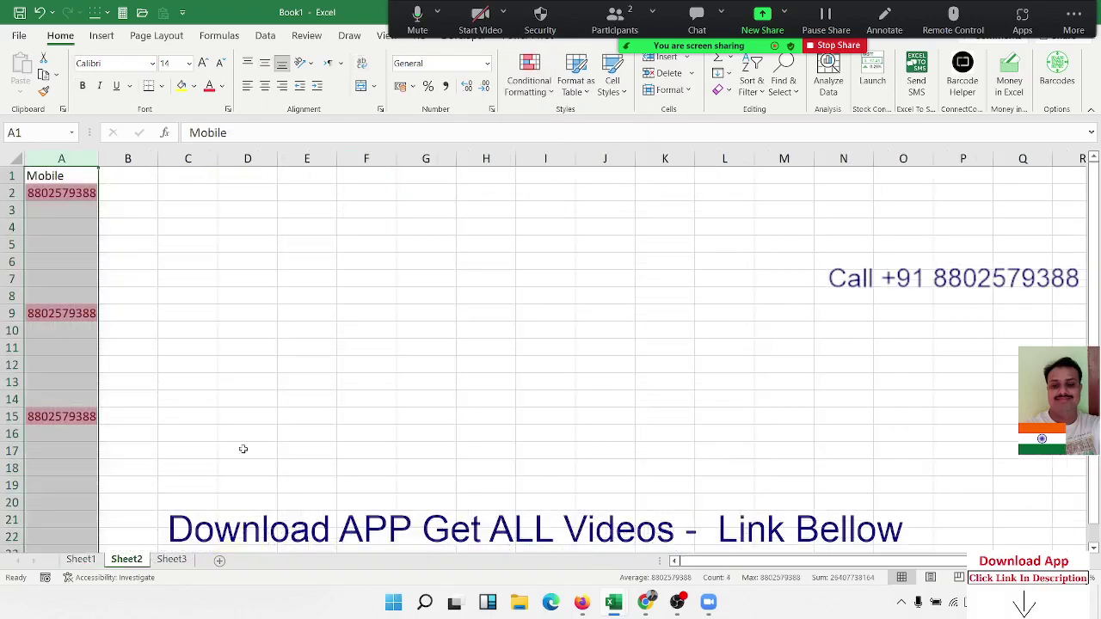
click(316, 192)
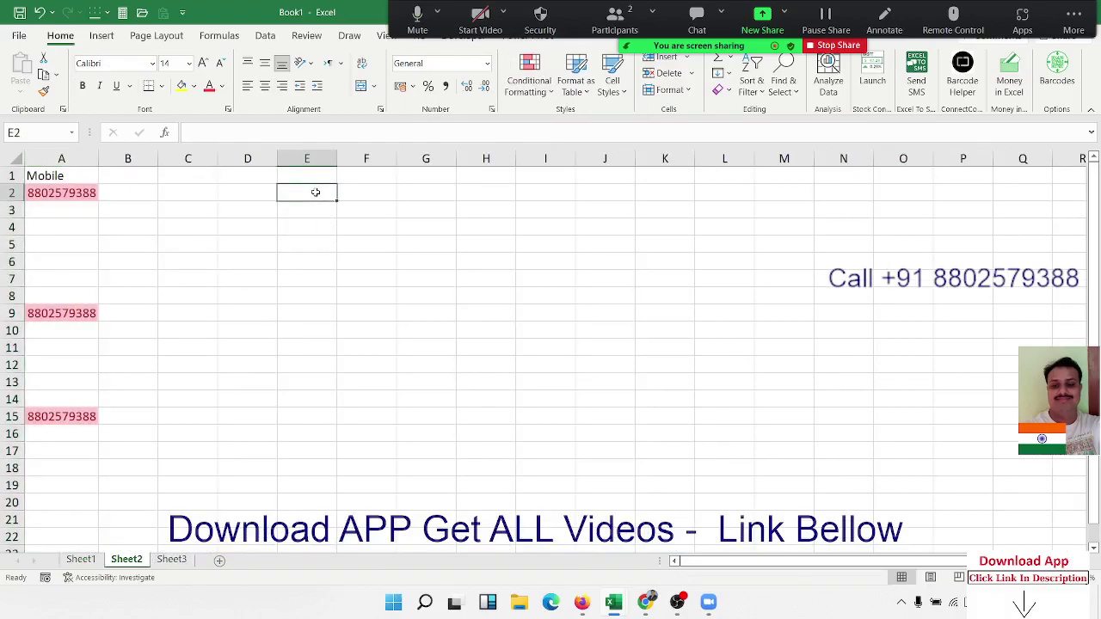
text(1)
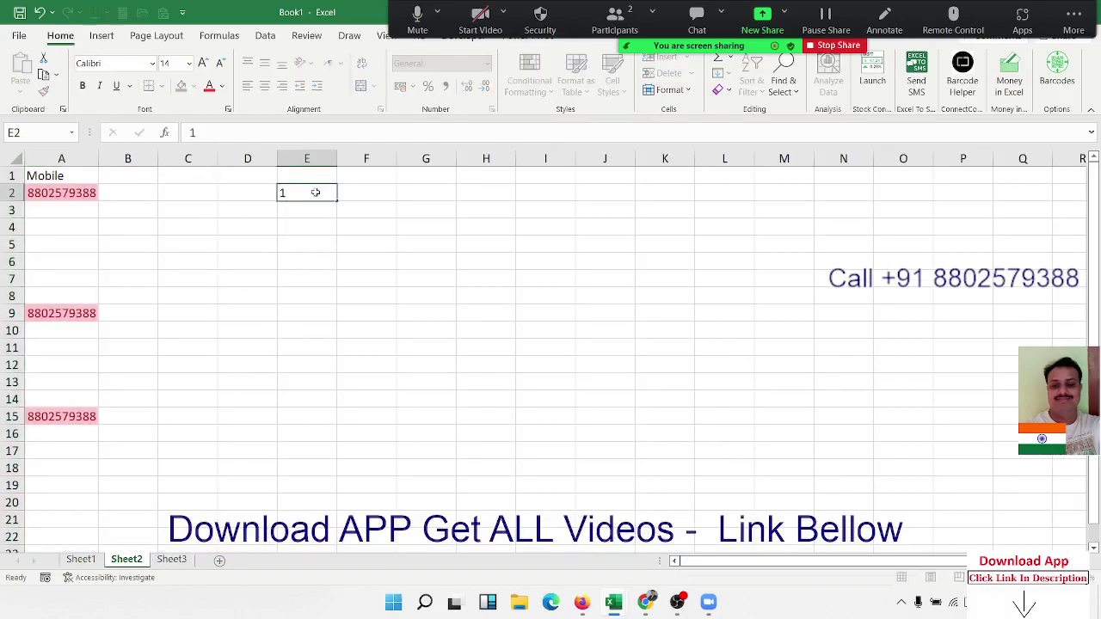
text( 2 3 4 5 6)
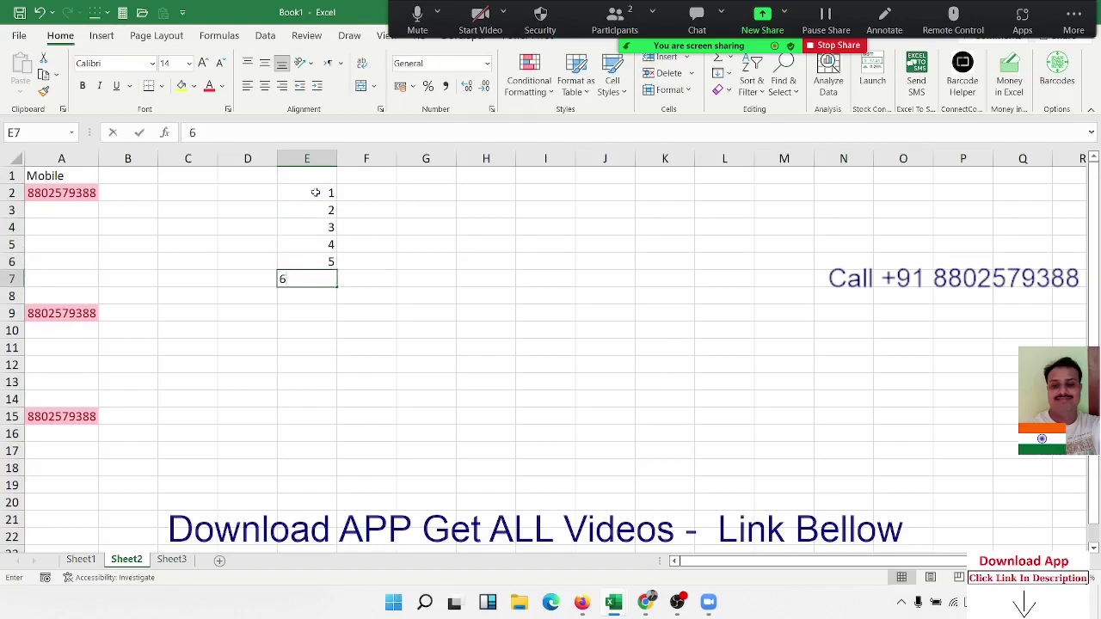
key(Return)
text(7 8 9 )
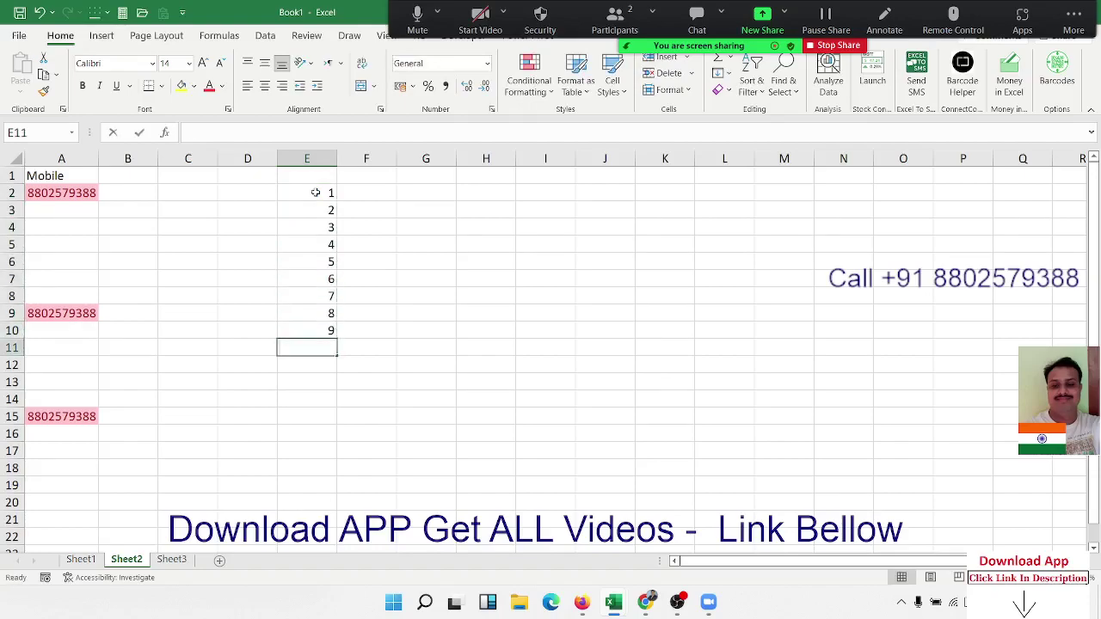
text(10)
key(Return)
Select E2:E11 and preview data bars and a red-yellow-green color scale on them.
key(Up)
key(ctrl+shift+Up)
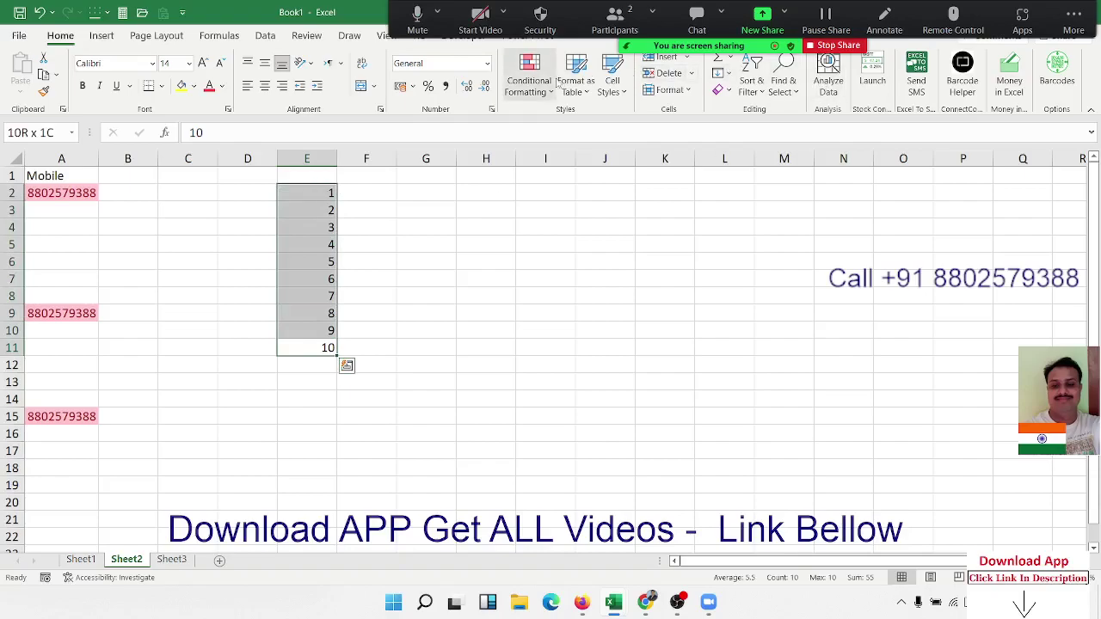
click(529, 77)
mouse_move(581, 193)
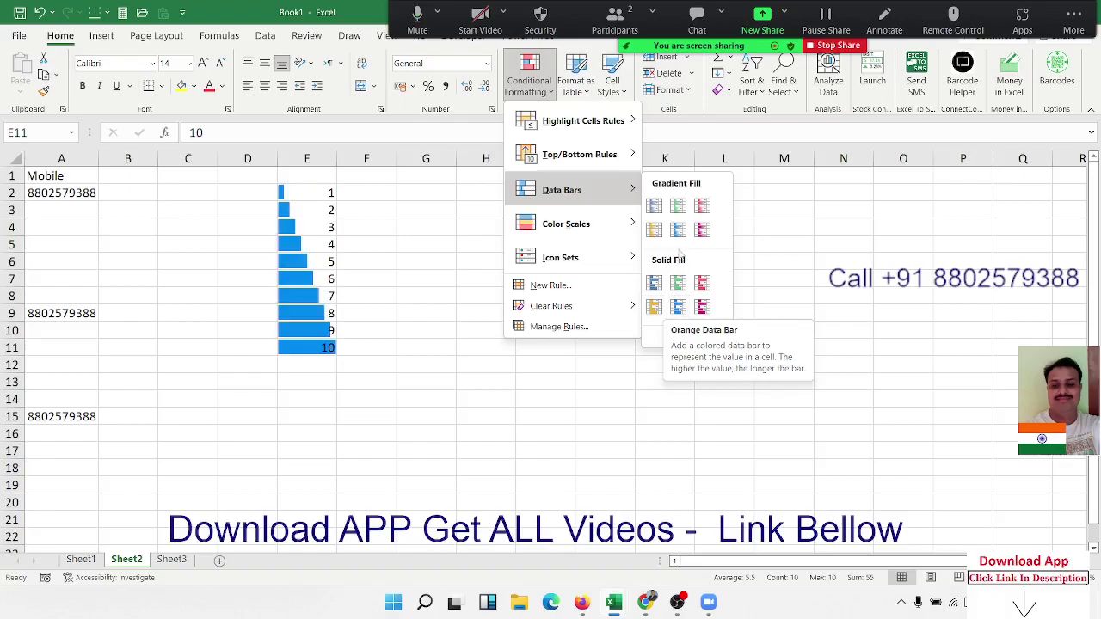
mouse_move(615, 223)
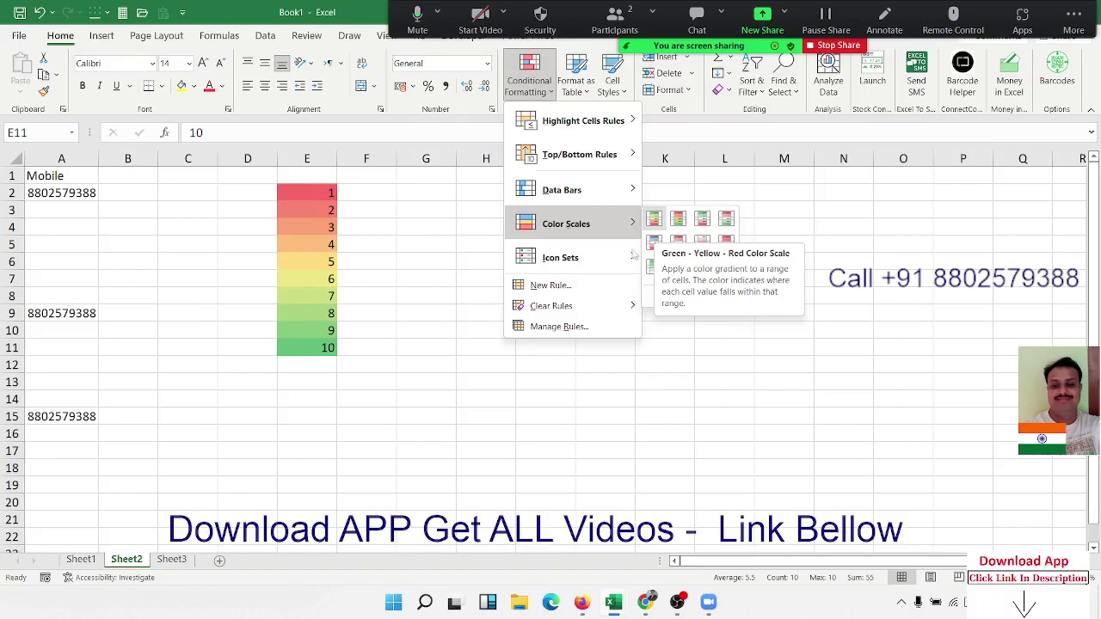
Preview the 3 Arrows icon set on the numbers 1 to 10 in E2:E11.
mouse_move(632, 258)
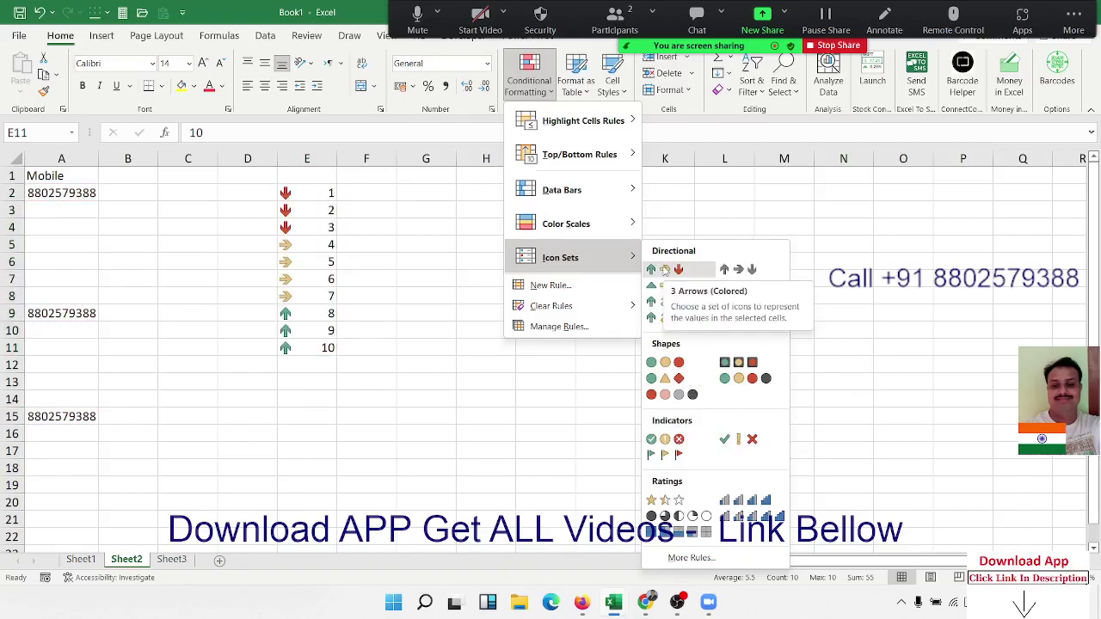
Enter headings Q1 and Q2 in H4:I4 with values 20 and 30 below them.
key(Escape)
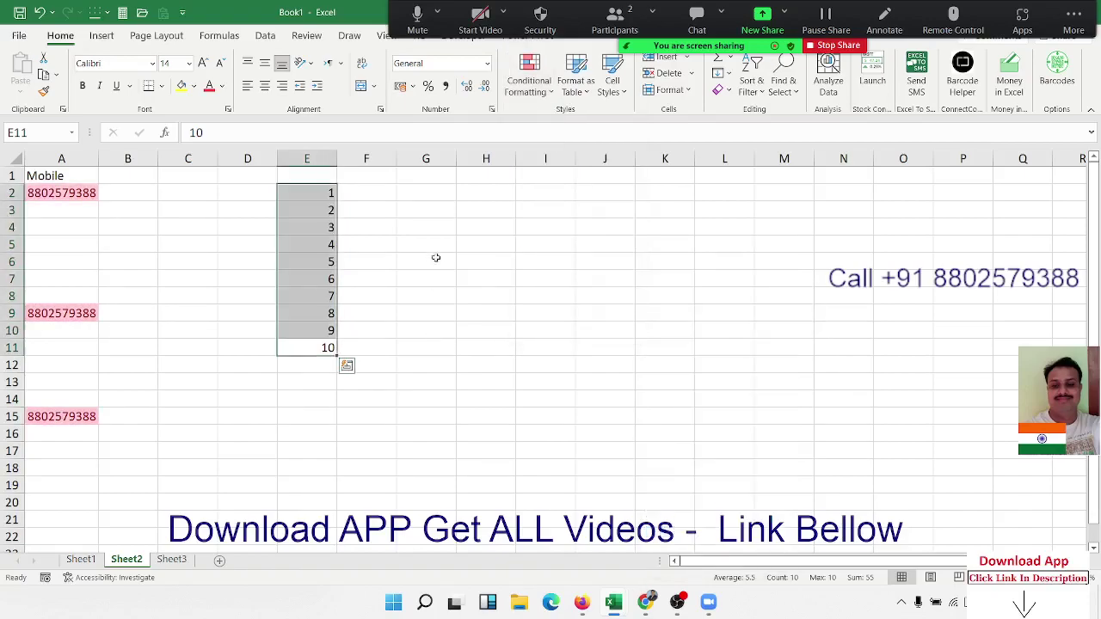
click(503, 244)
text(Q)
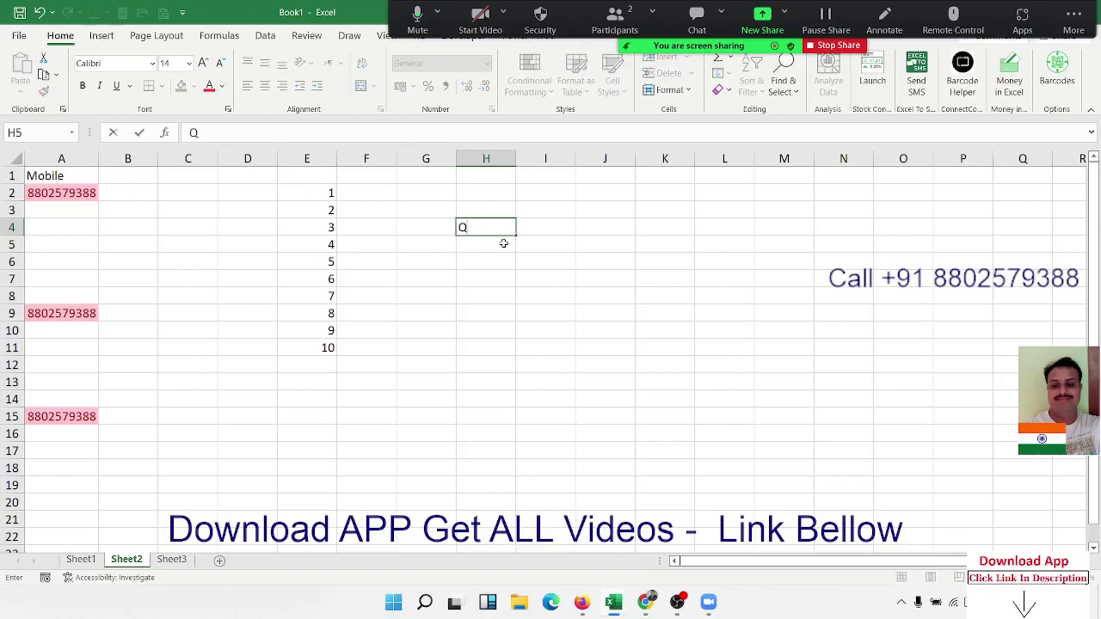
text(1)
key(Tab)
text(Q)
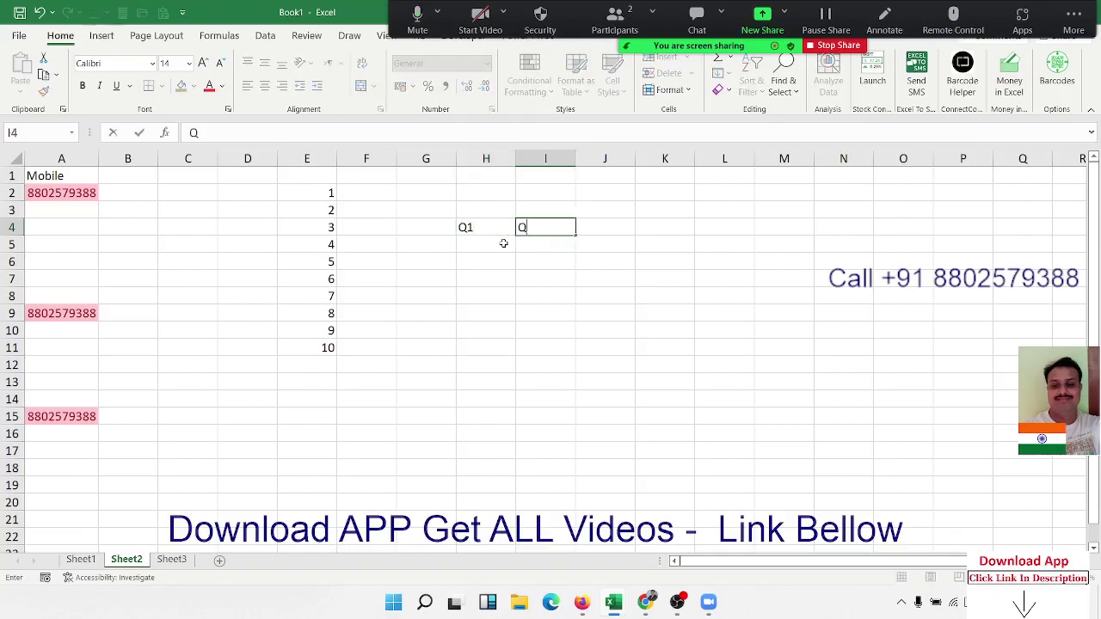
text(2)
key(Return)
text(20)
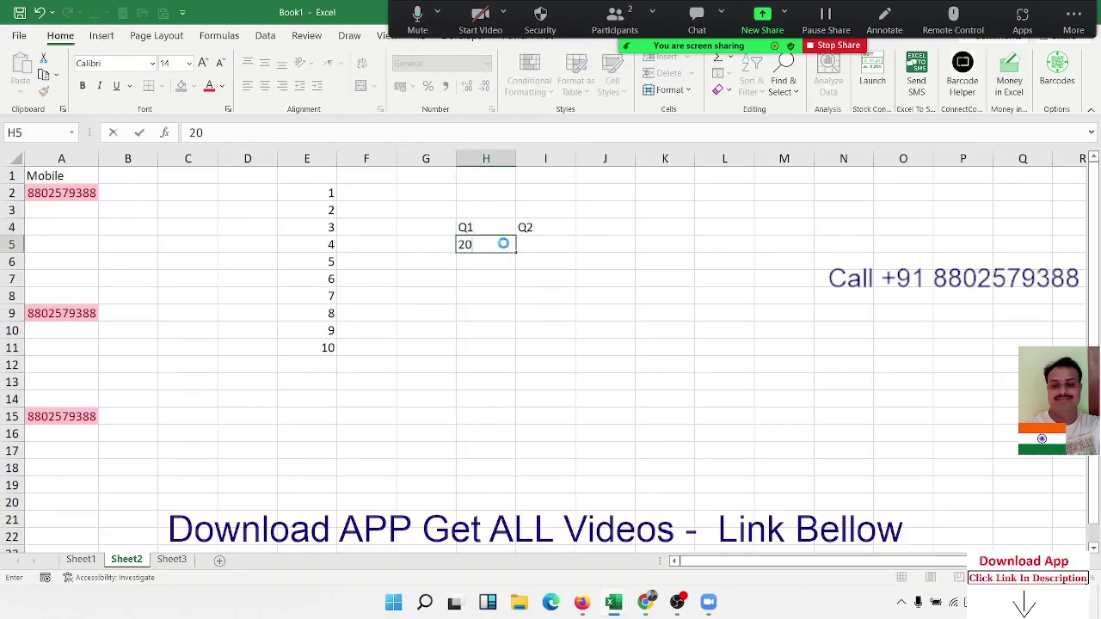
key(Tab)
text(30)
Apply the 3 Arrows (Colored) icon set to H5:I5, then change H5 to 35.
click(505, 245)
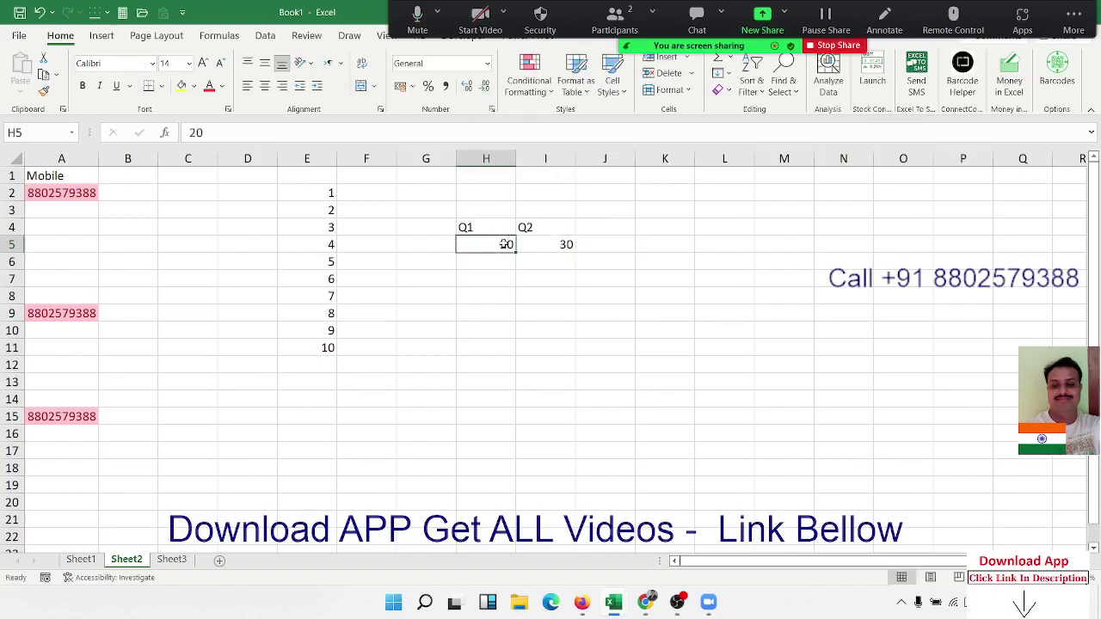
click(542, 250)
click(501, 245)
drag(562, 245, 510, 245)
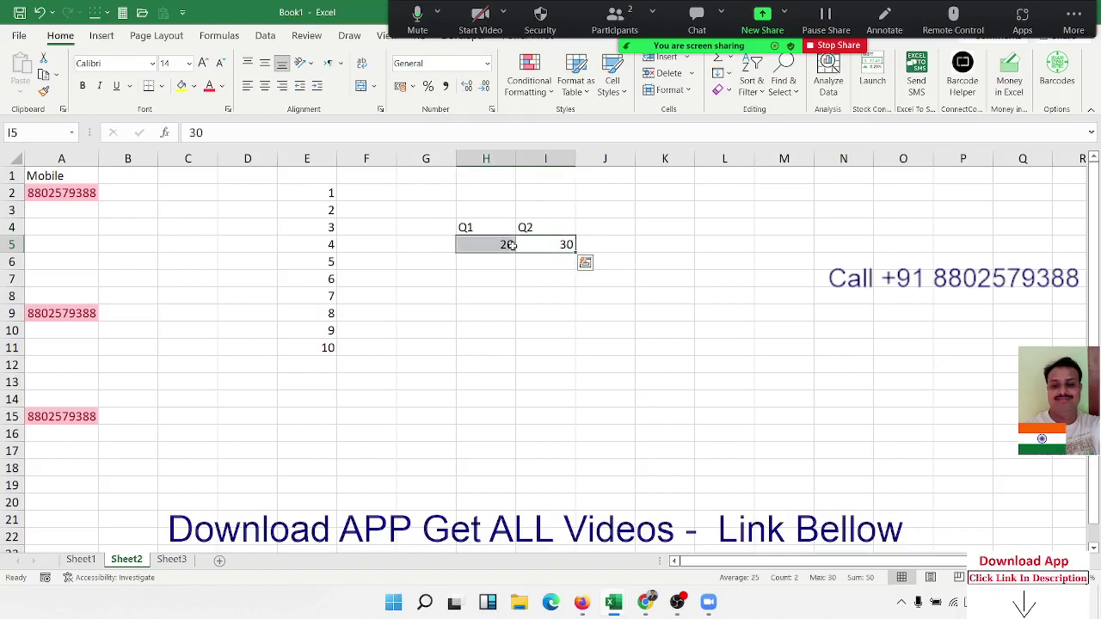
click(528, 95)
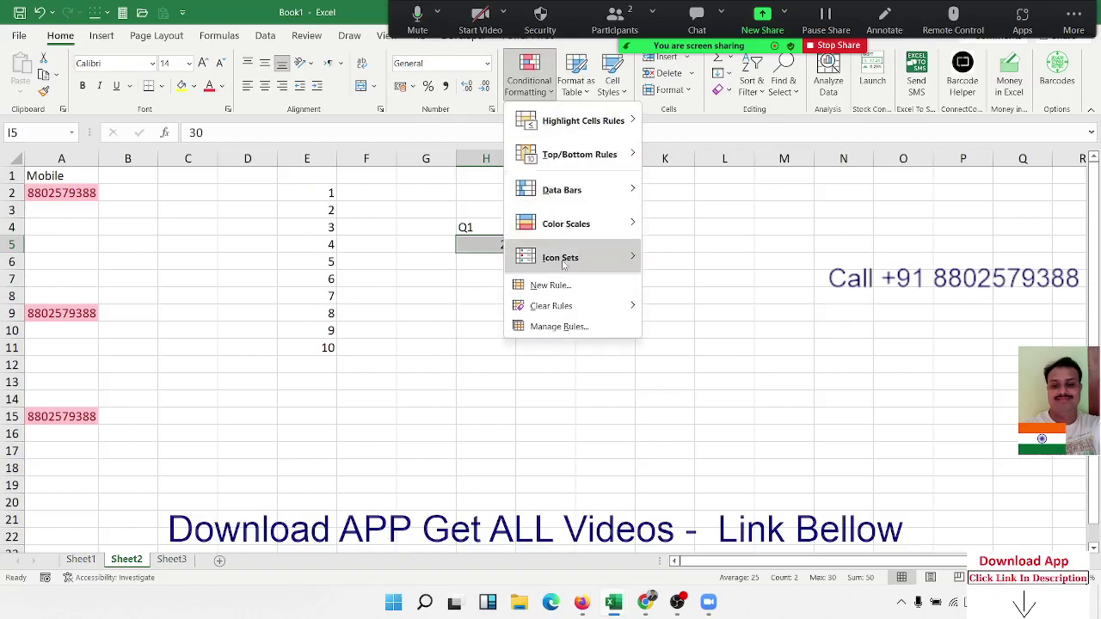
mouse_move(564, 257)
click(654, 272)
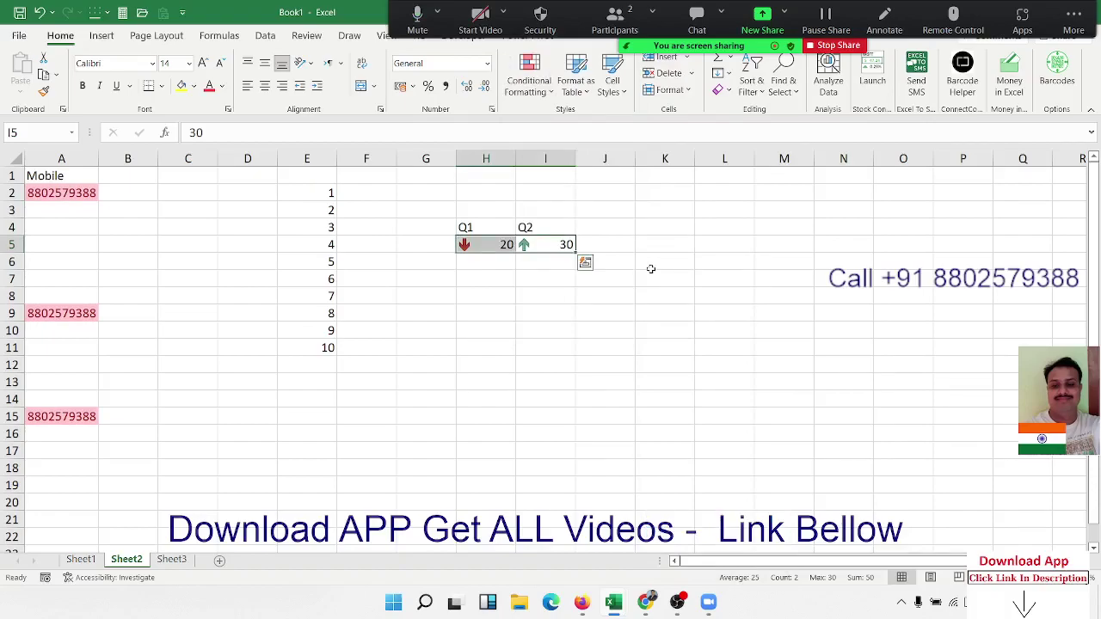
key(Left)
text(35)
key(Return)
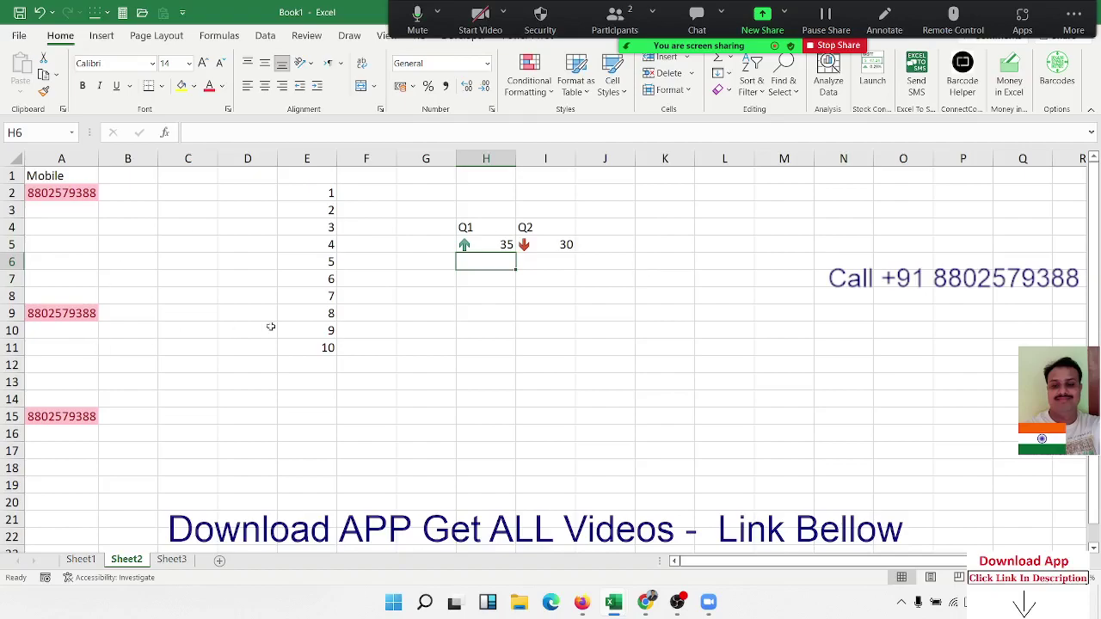
Remove a stray Q1 entry from K6 and enter 85 and 65 in row 6.
mouse_move(483, 270)
mouse_down()
mouse_move(483, 284)
mouse_move(537, 260)
mouse_up()
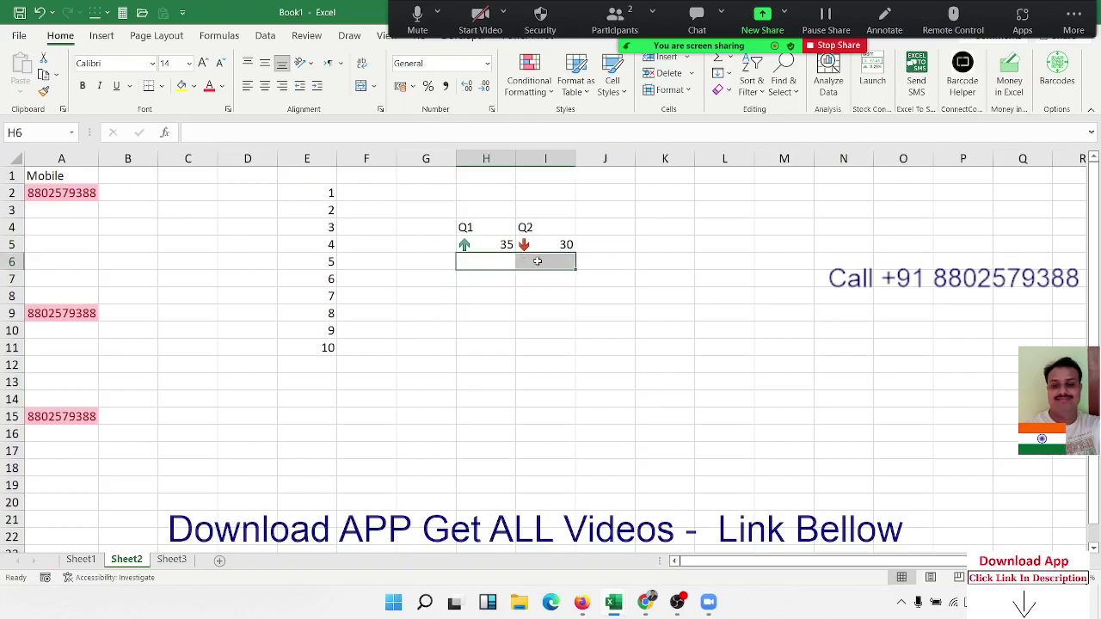
click(692, 267)
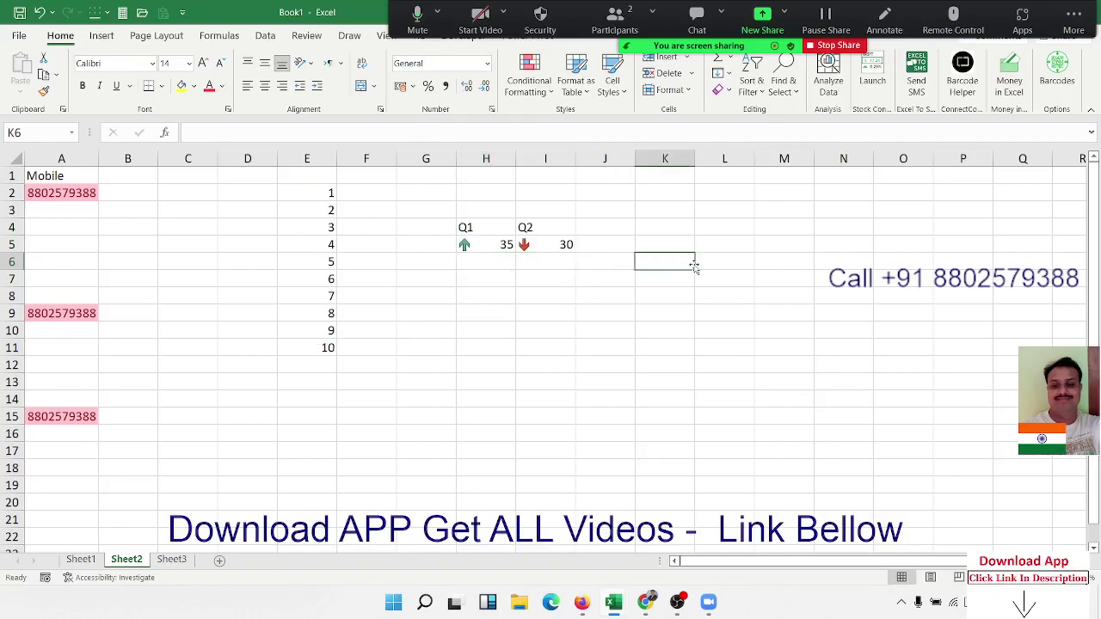
text(Q1)
key(Tab)
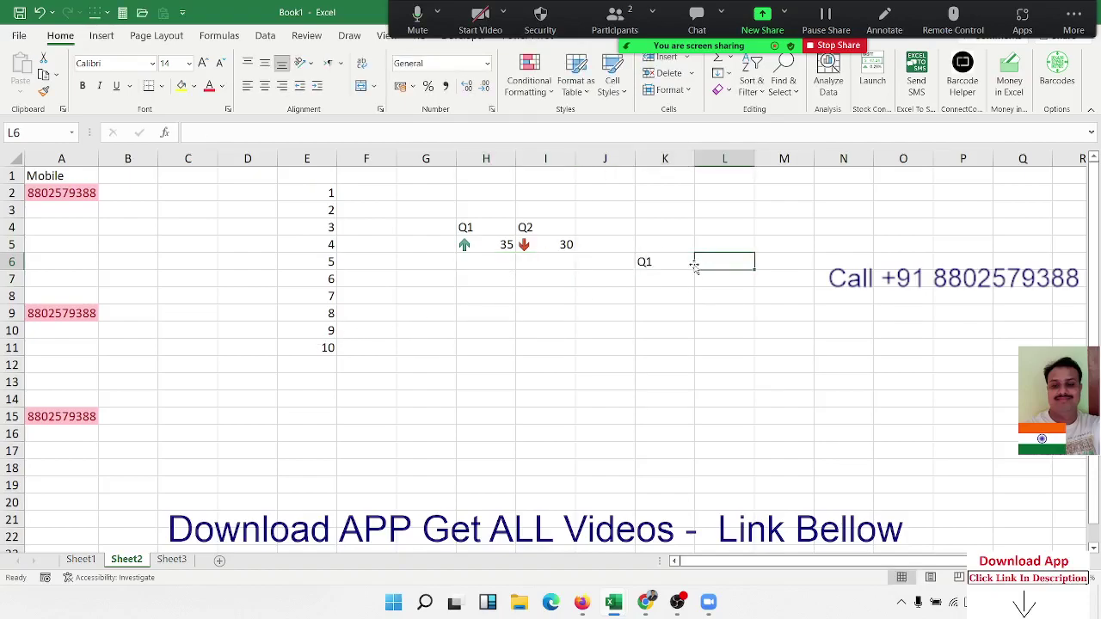
key(Left)
key(Delete)
key(Left)
Enter 74/65, 95/65 and 14/52 in rows 7 to 9 under Q1 and Q2.
key(Left)
key(Left)
text(8)
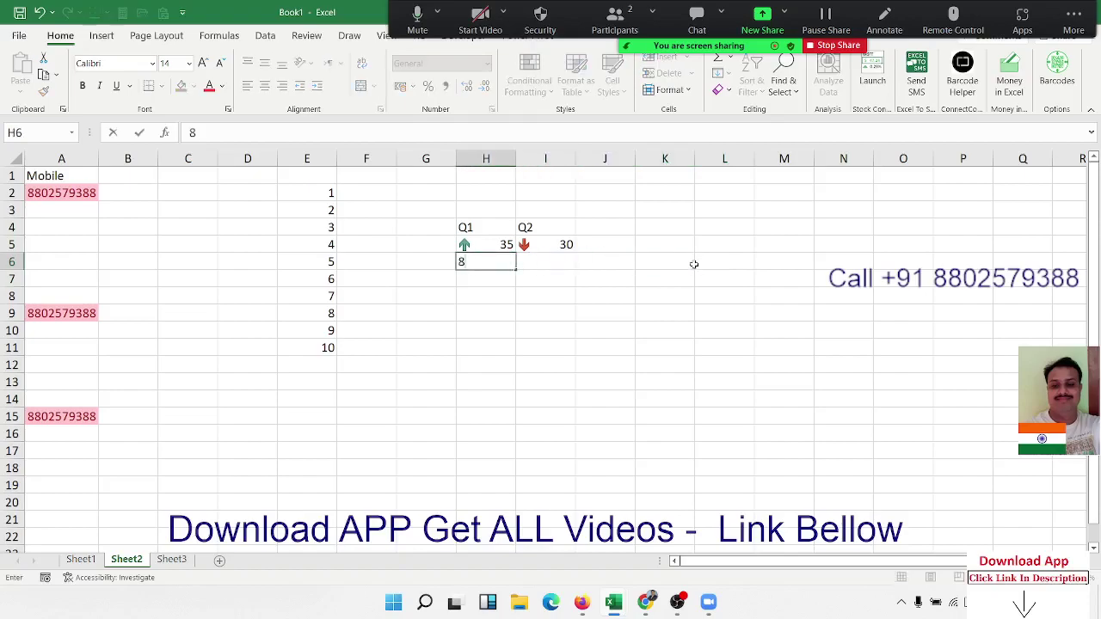
text(5)
key(Tab)
text(65)
key(Return)
key(Left)
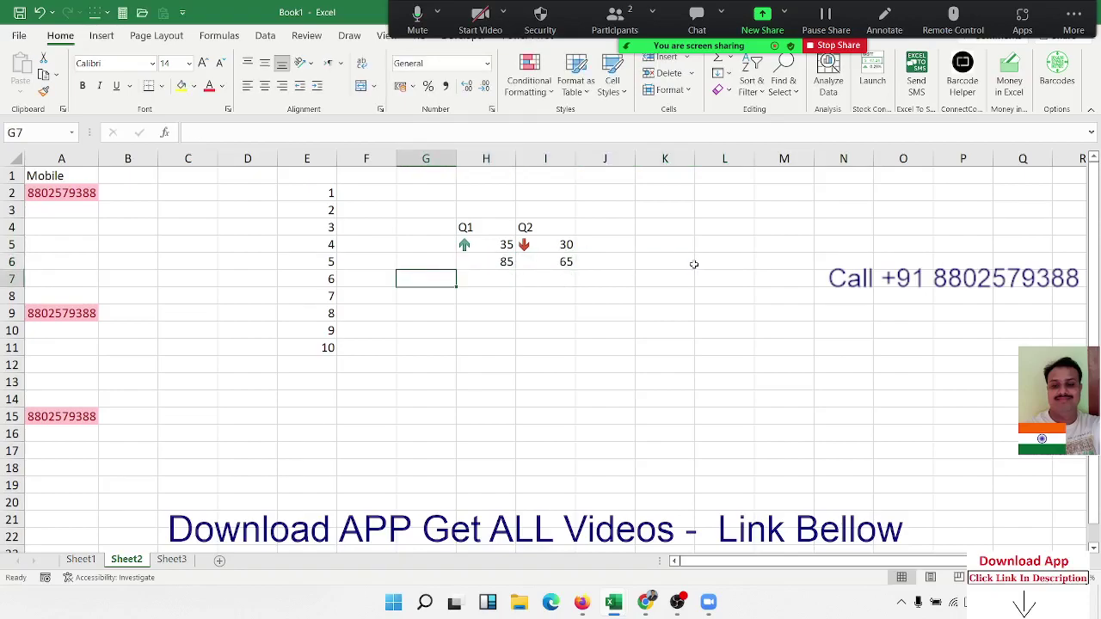
key(Right)
text(74)
key(Tab)
text(6545)
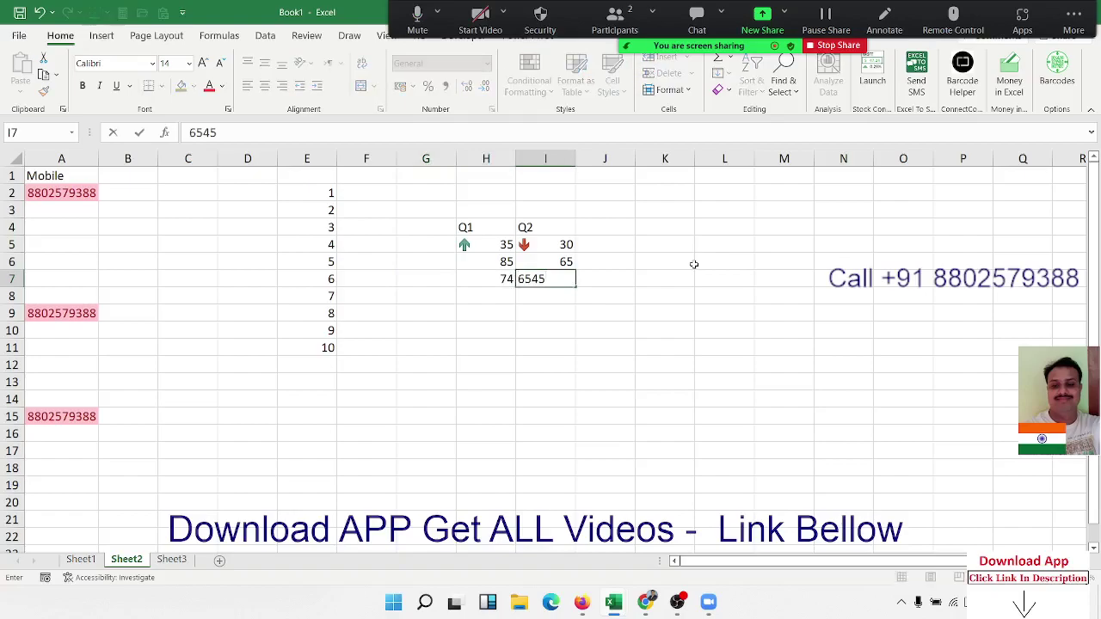
key(BackSpace)
key(BackSpace)
key(Return)
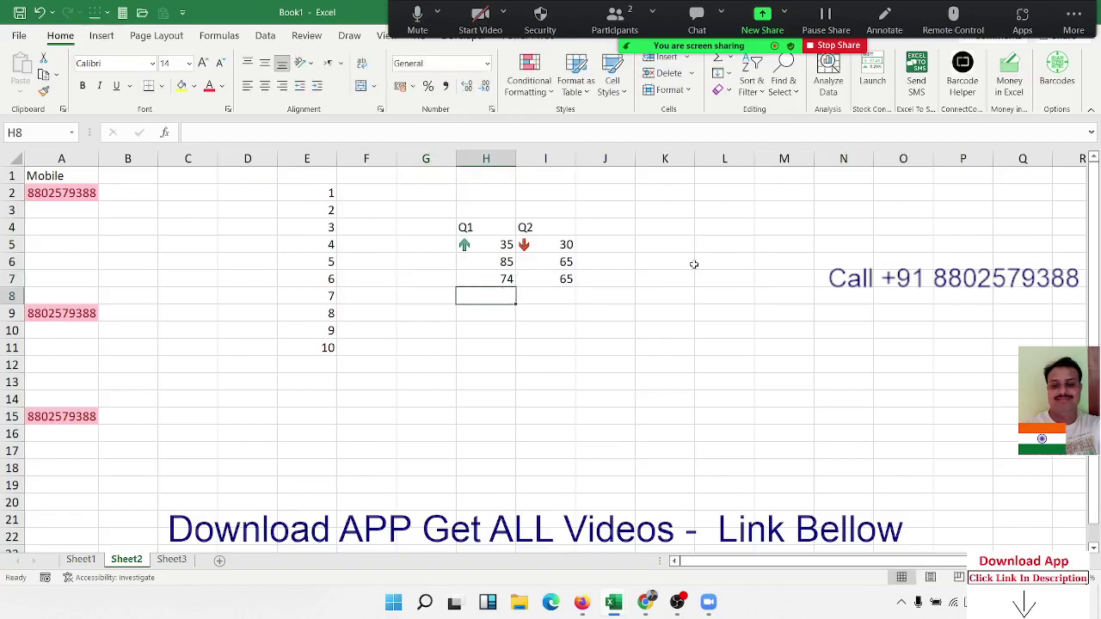
text(95)
key(Tab)
text(65)
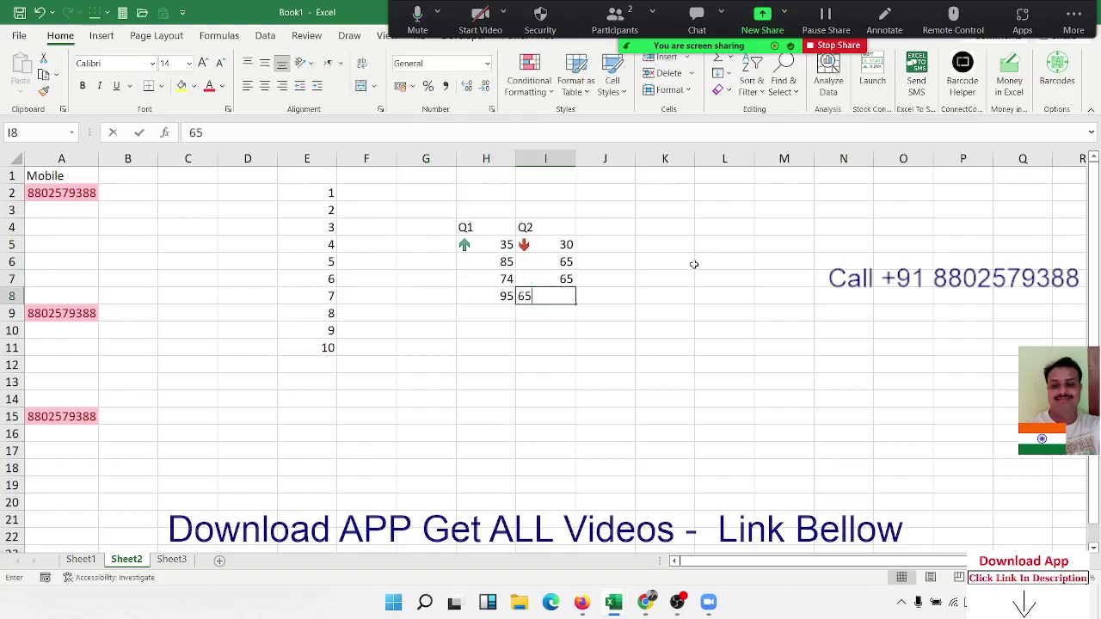
key(Return)
text(1)
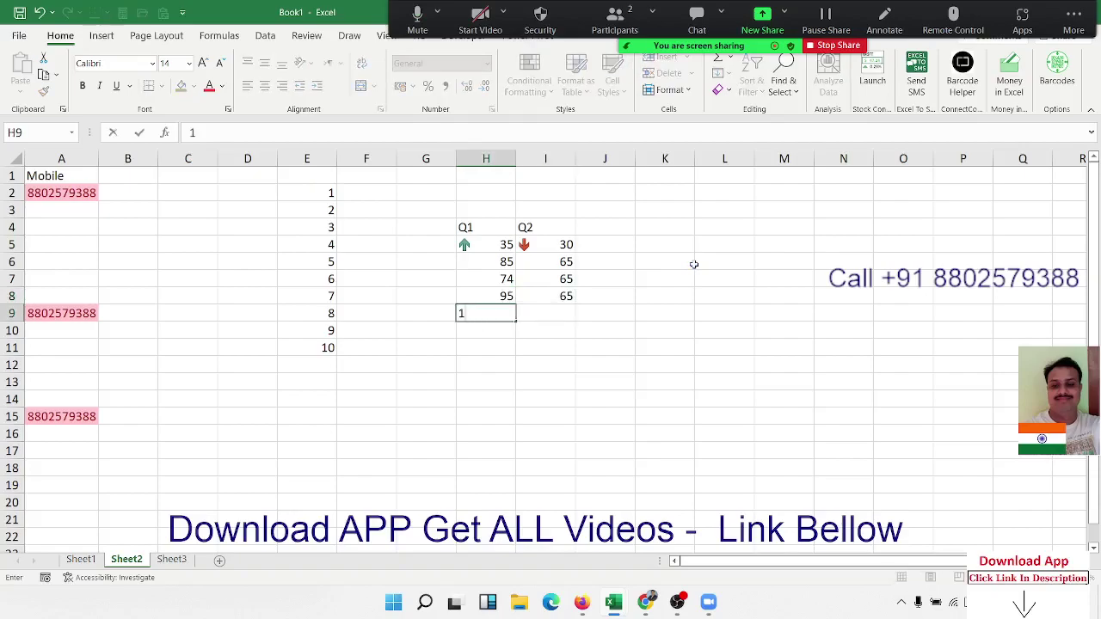
text(4)
key(Tab)
text(52)
key(Return)
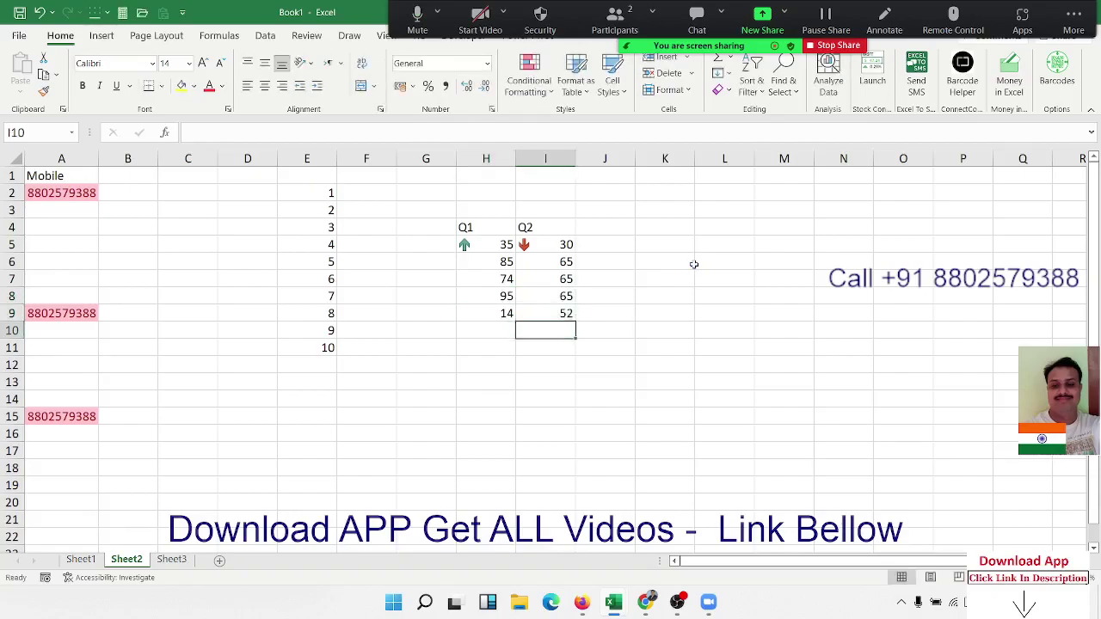
drag(502, 245, 551, 313)
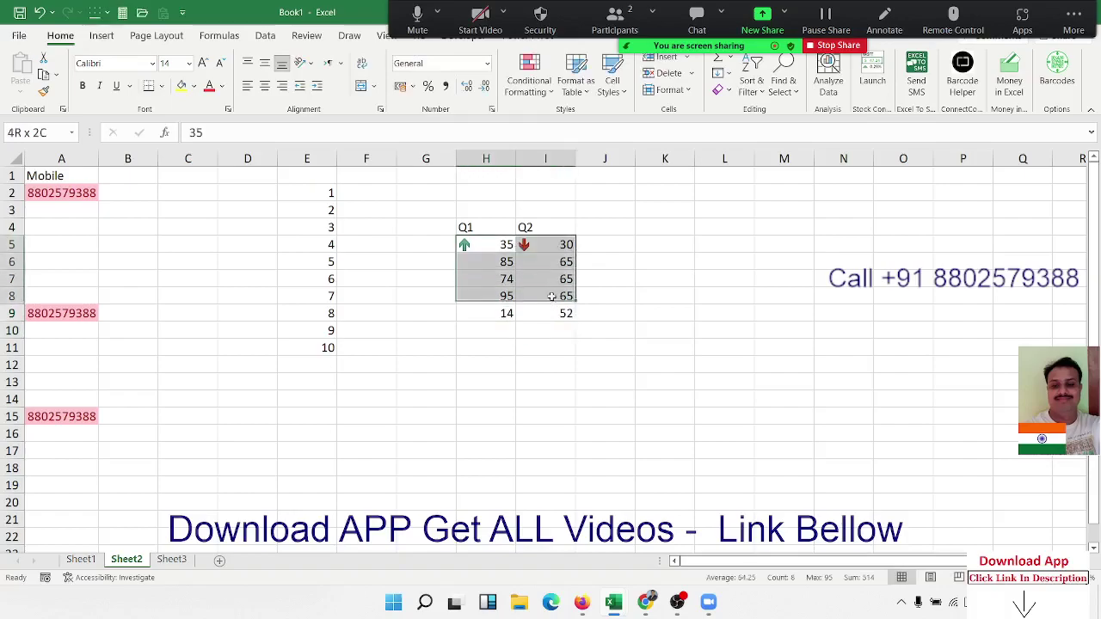
click(529, 75)
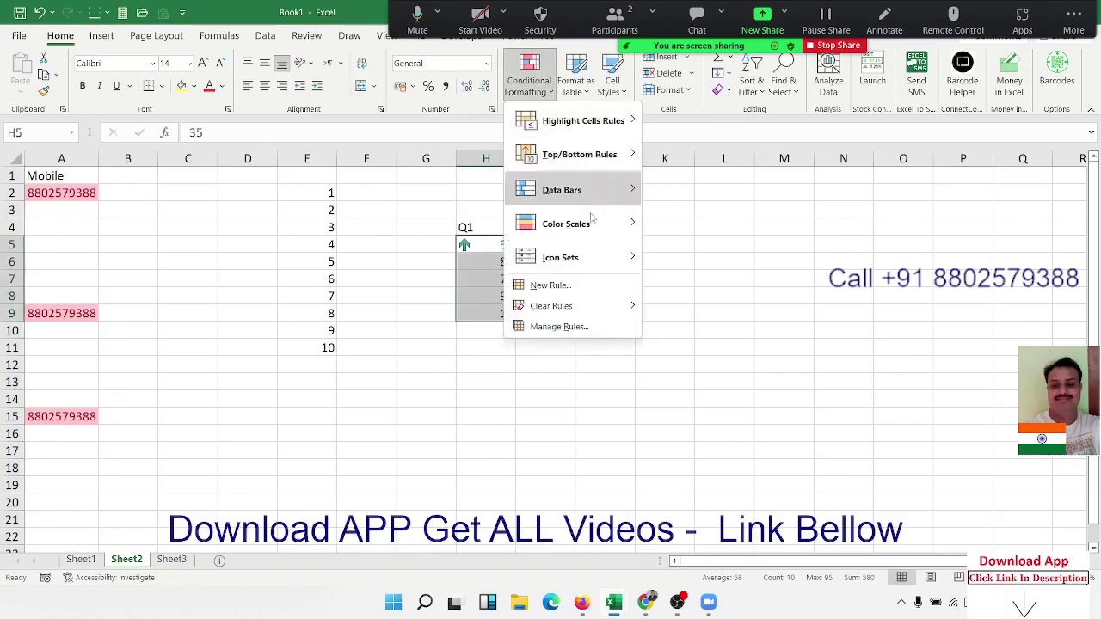
mouse_move(588, 258)
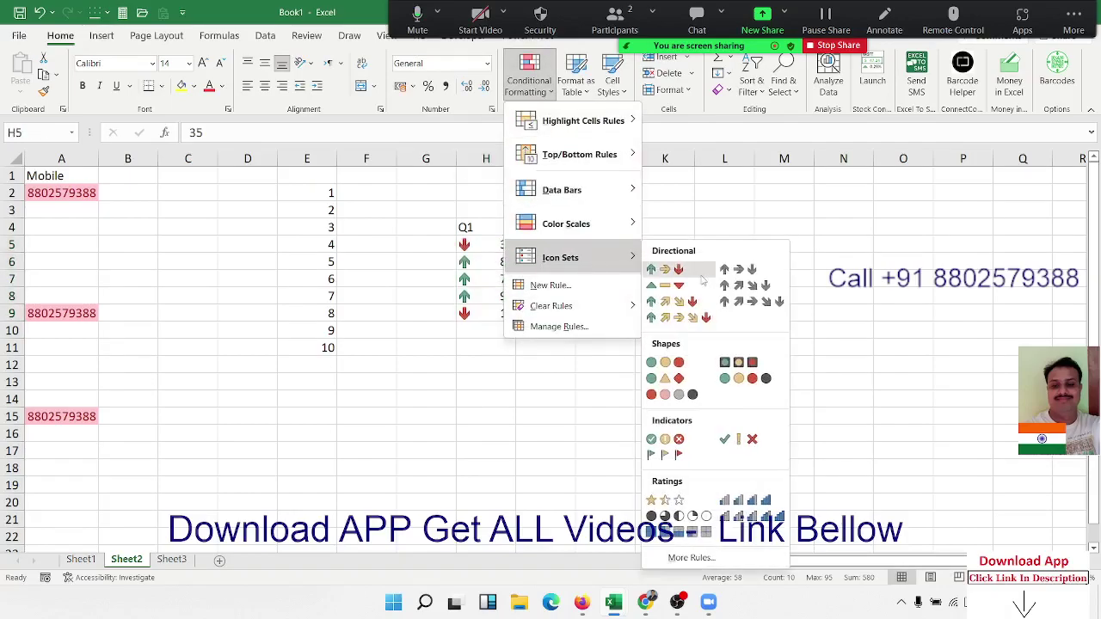
click(675, 272)
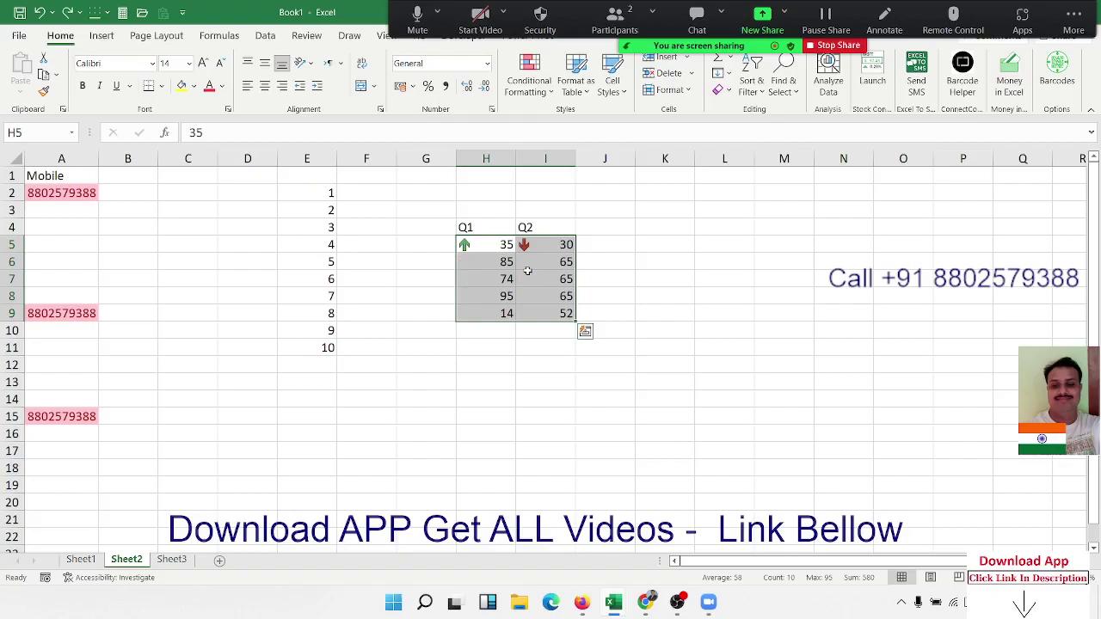
Apply the 3 Arrows (Colored) icon set to the row 6 values 85 and 65.
click(527, 272)
drag(506, 266, 526, 263)
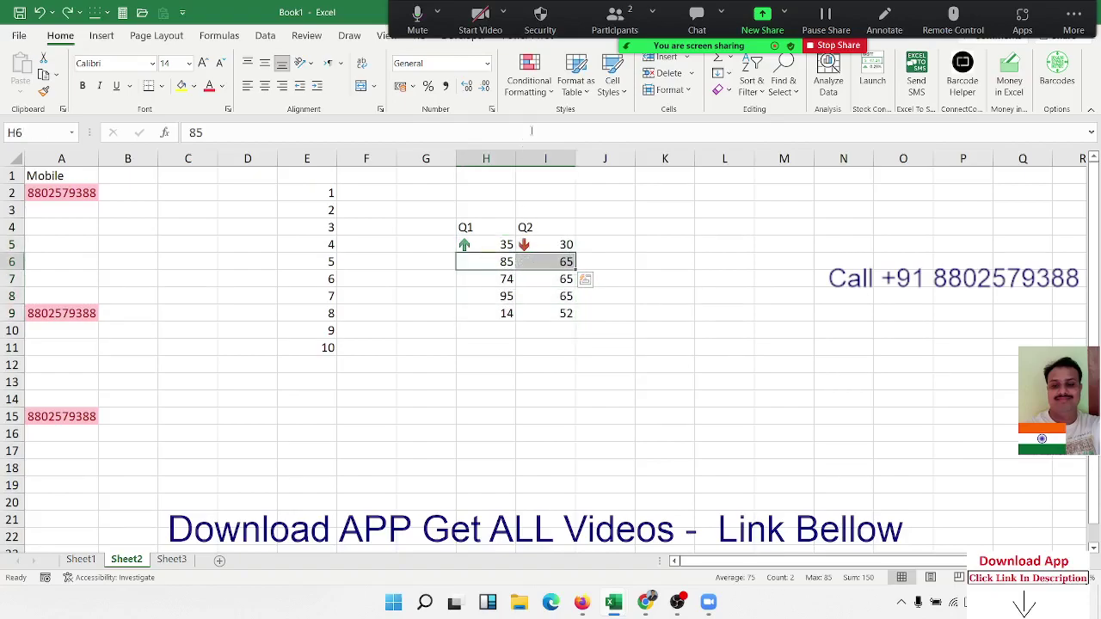
click(529, 78)
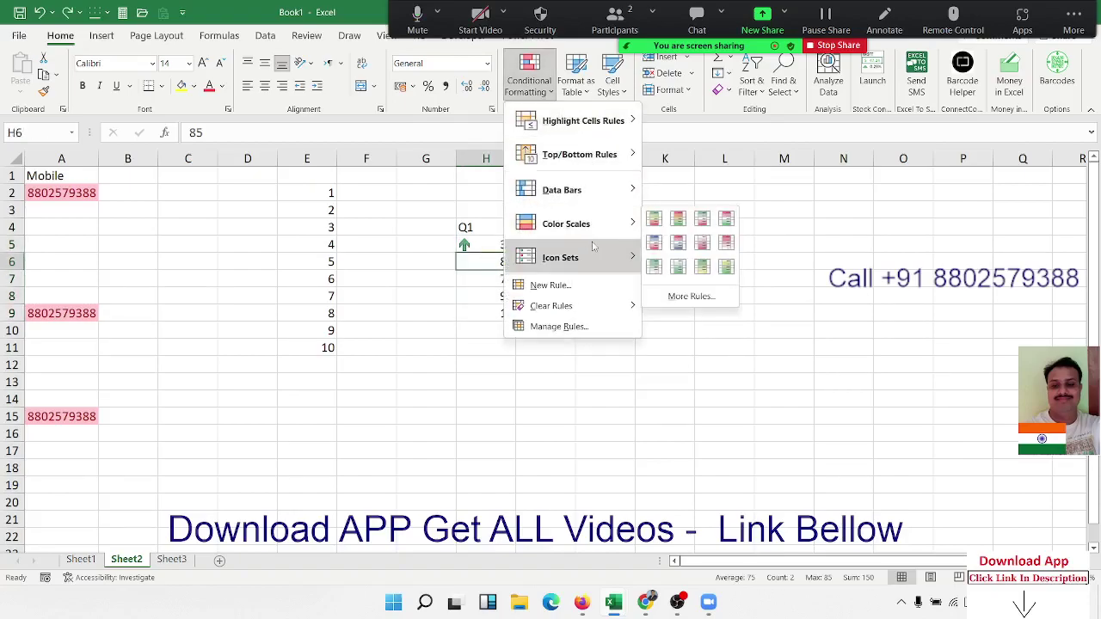
mouse_move(591, 249)
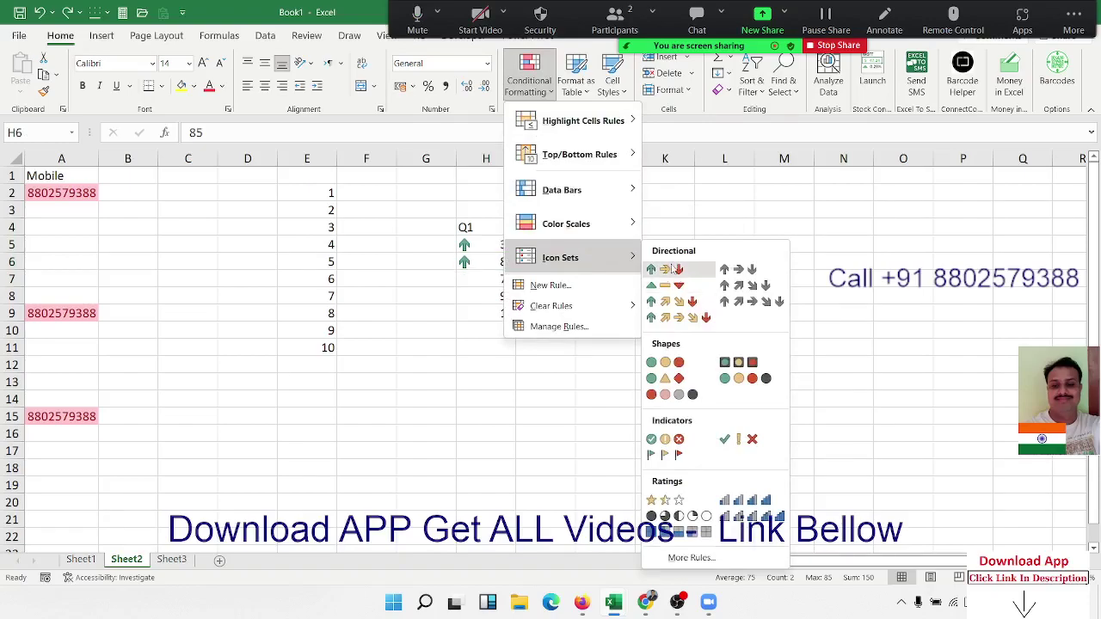
click(672, 269)
Apply the same 3 Arrows (Colored) icon set to the row 7 values 74 and 65.
click(514, 280)
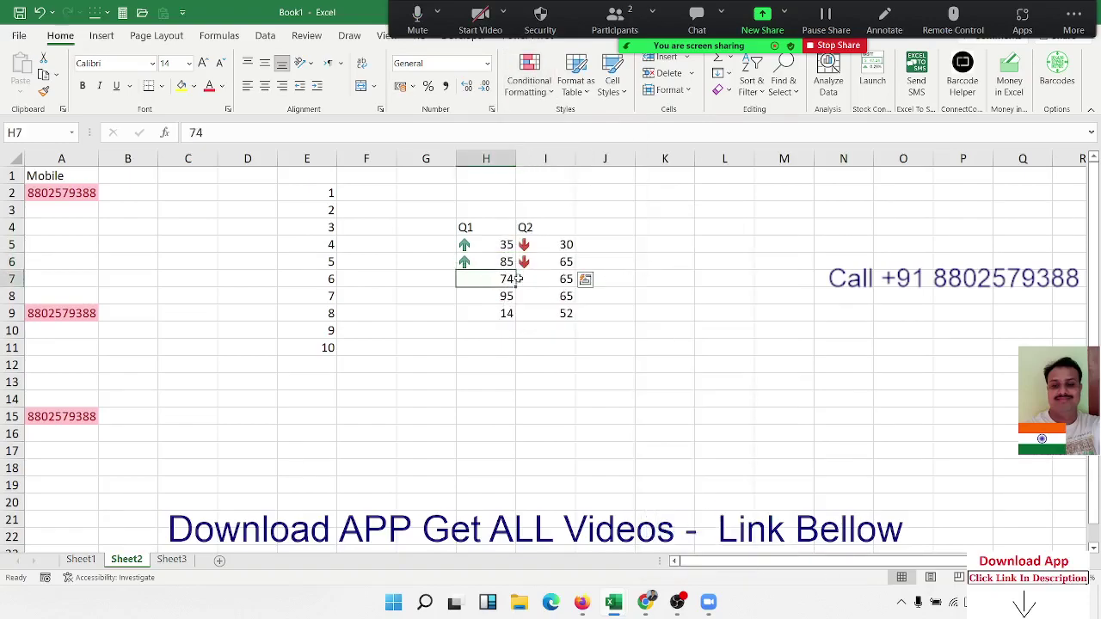
drag(517, 280, 521, 278)
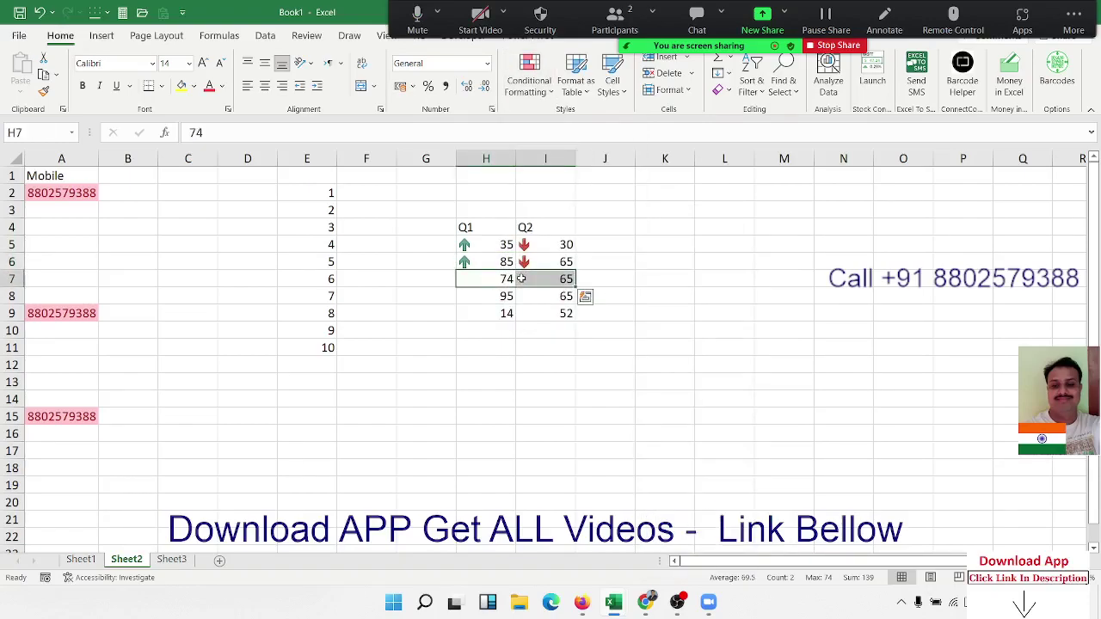
key(Delete)
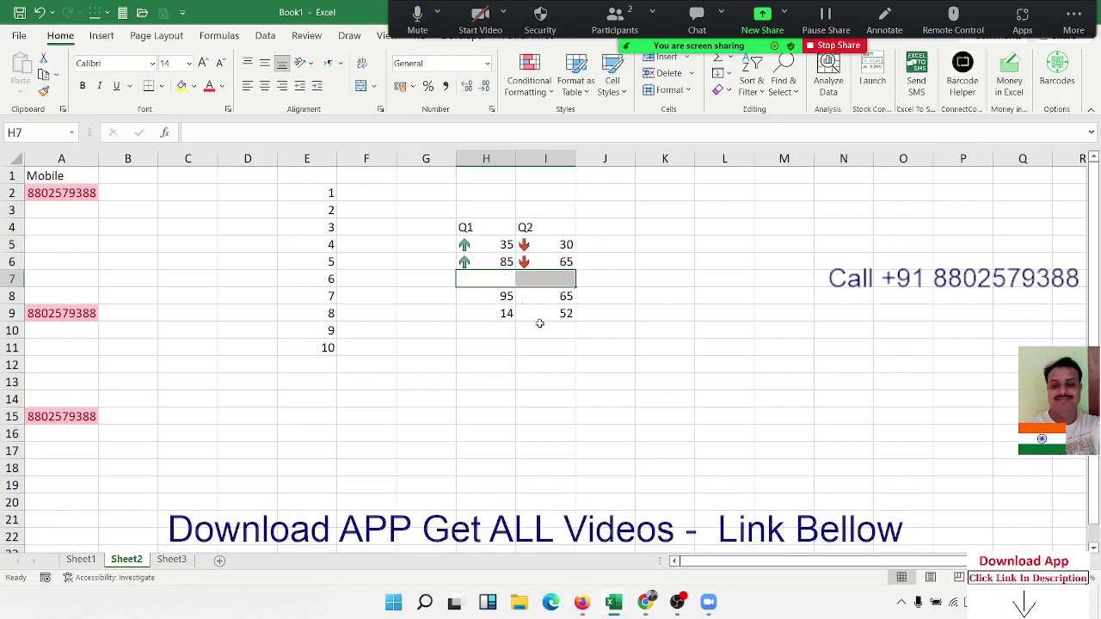
key(ctrl+z)
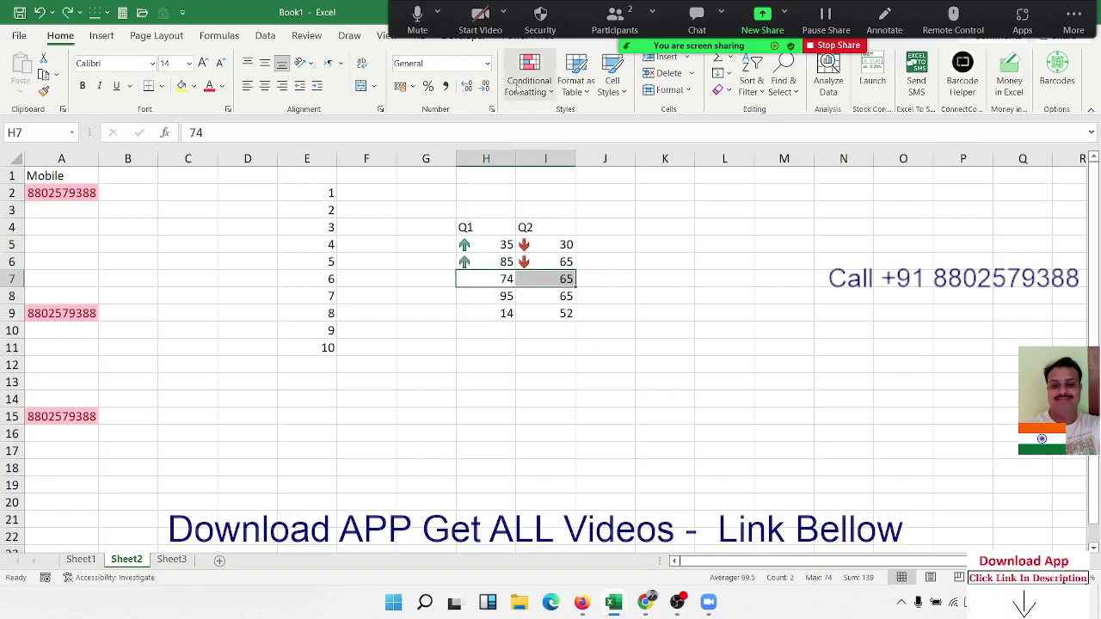
click(519, 89)
mouse_move(556, 129)
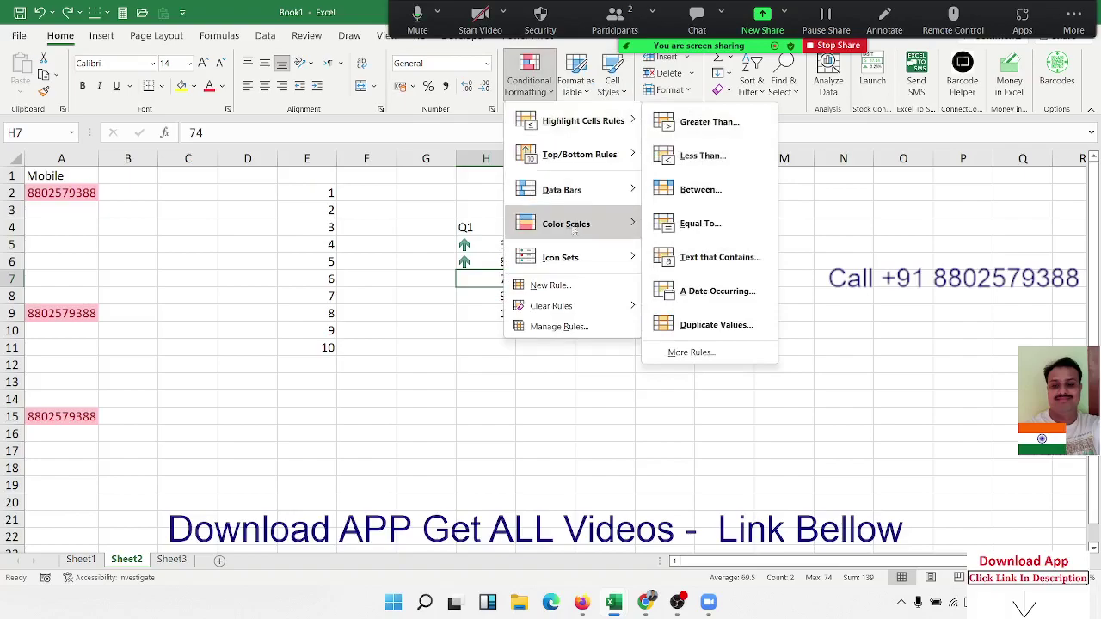
mouse_move(602, 258)
click(664, 270)
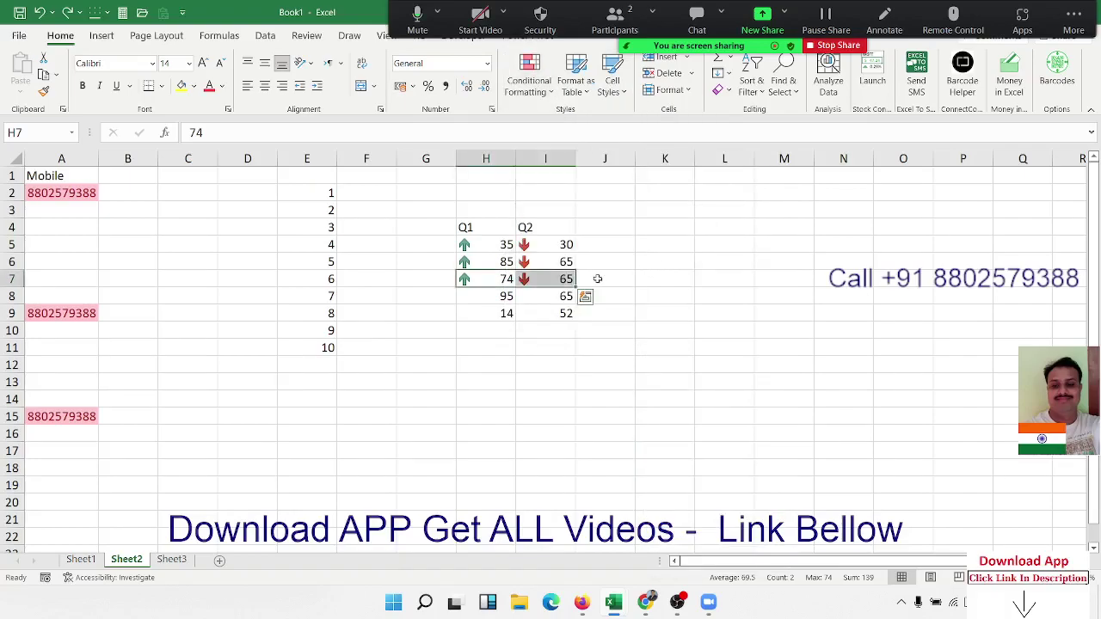
drag(497, 296, 559, 296)
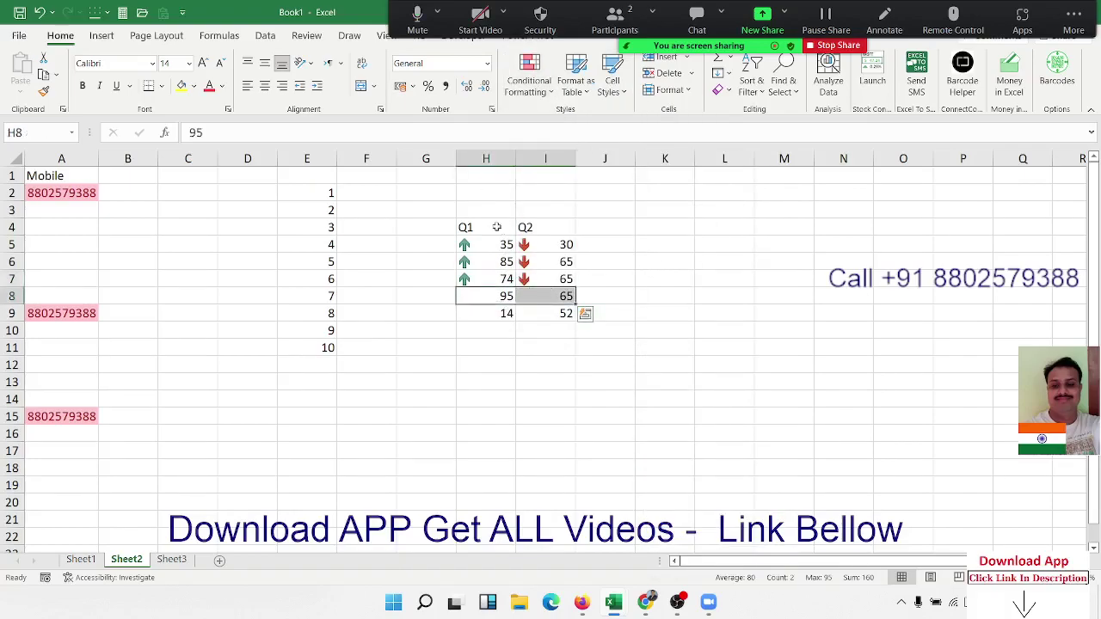
drag(498, 279, 566, 278)
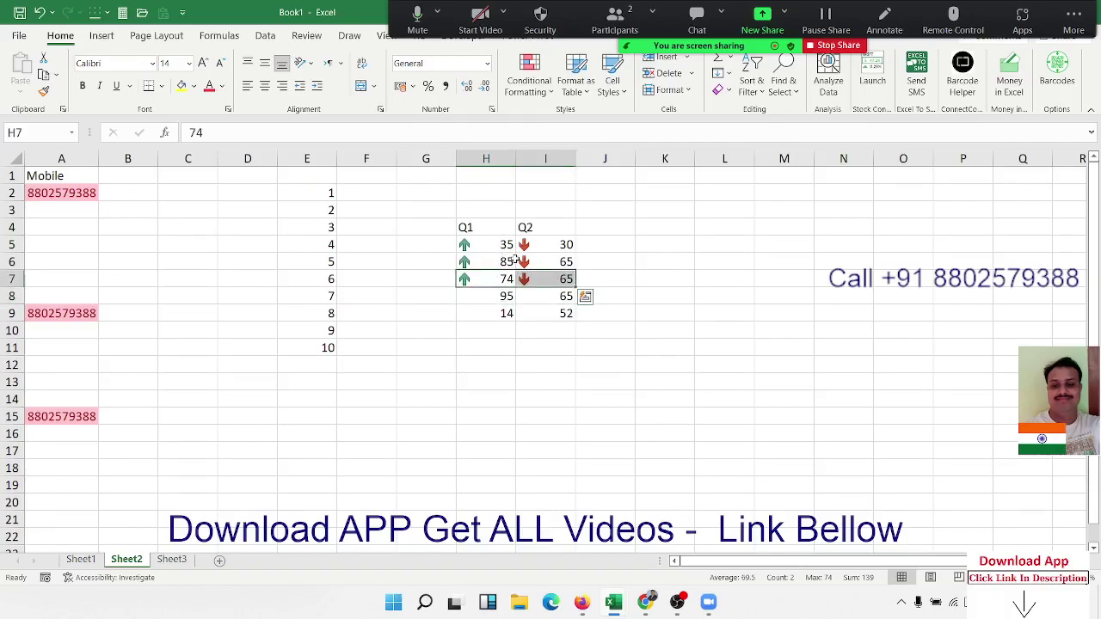
click(487, 299)
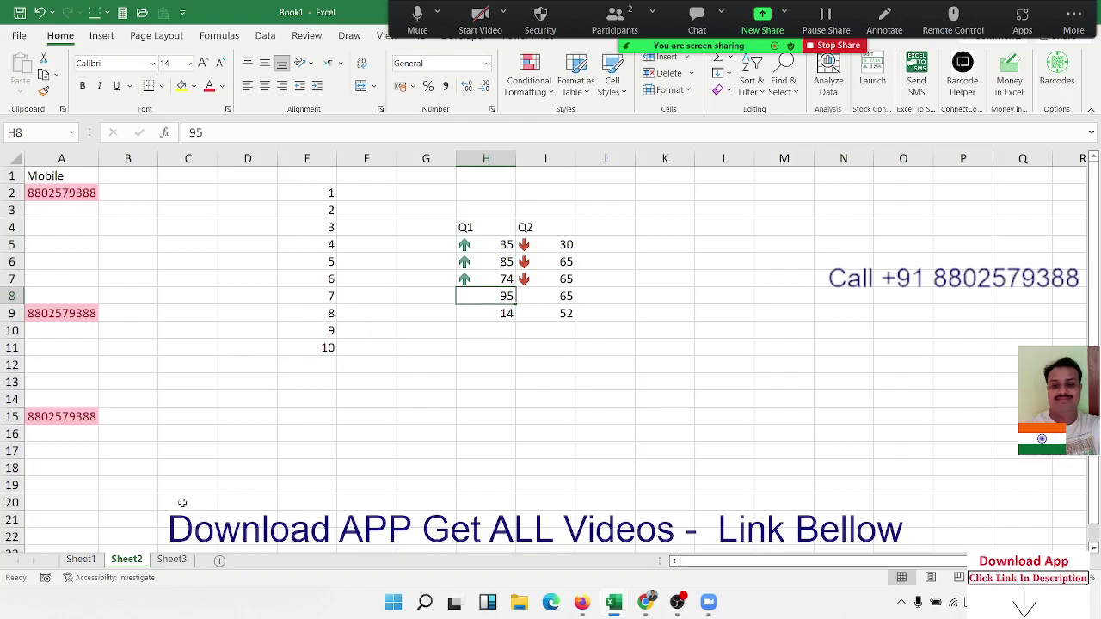
On Sheet1, select cell J5 in the sales table and open the Conditional Formatting menu.
click(86, 550)
click(82, 559)
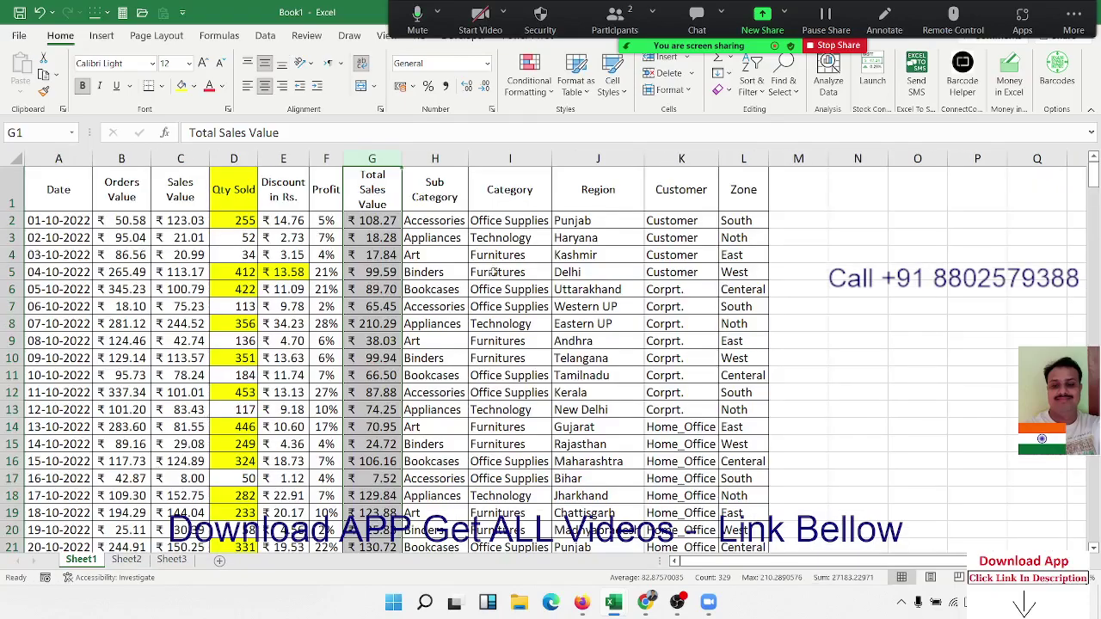
click(563, 272)
click(515, 82)
mouse_move(593, 120)
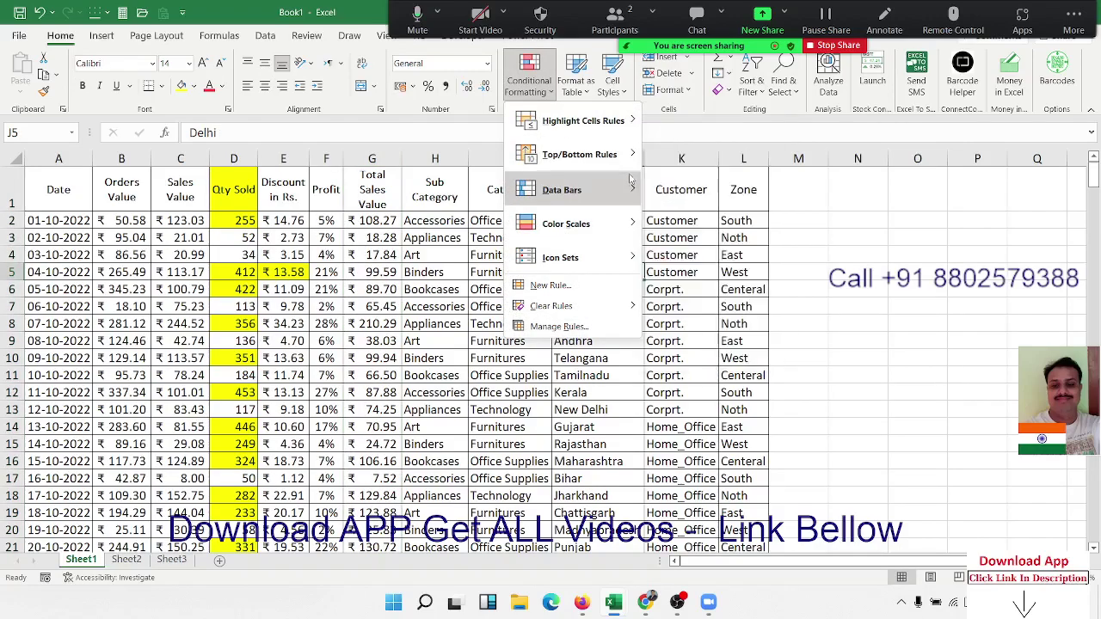
mouse_move(579, 154)
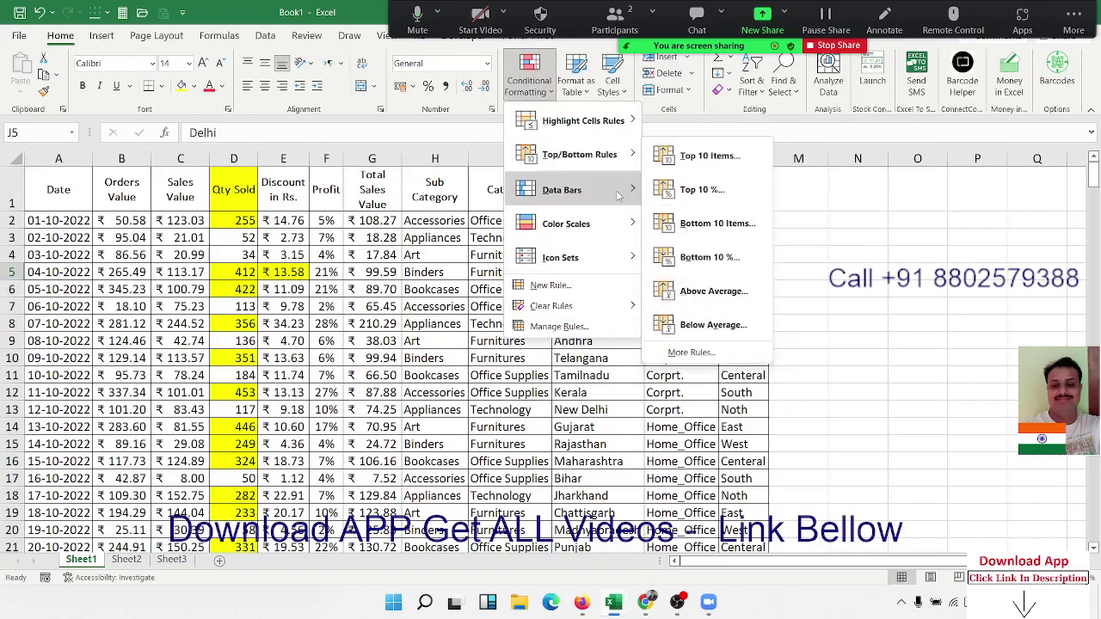
mouse_move(562, 189)
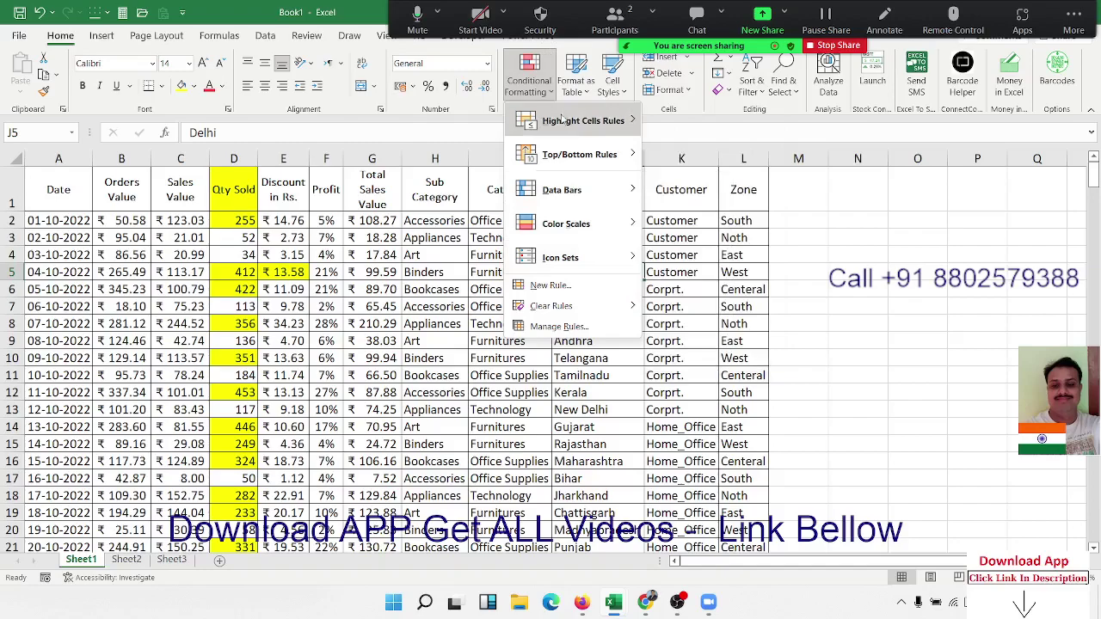
Open New Rule and, after comparing rule types, choose 'Format only top or bottom ranked values' (Top 10).
click(691, 353)
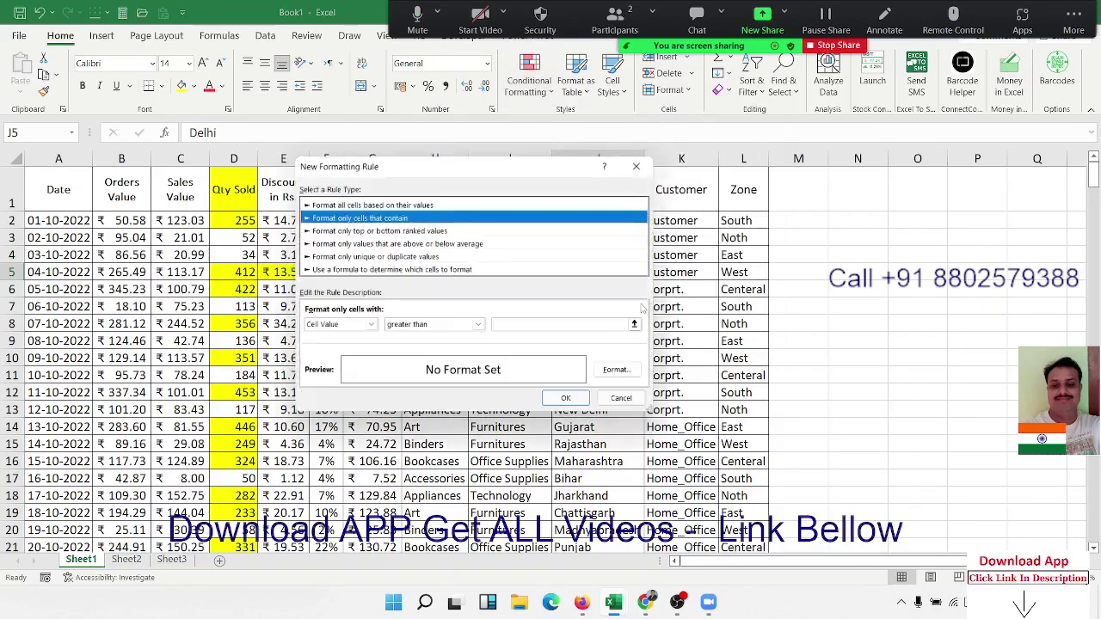
click(367, 230)
click(367, 244)
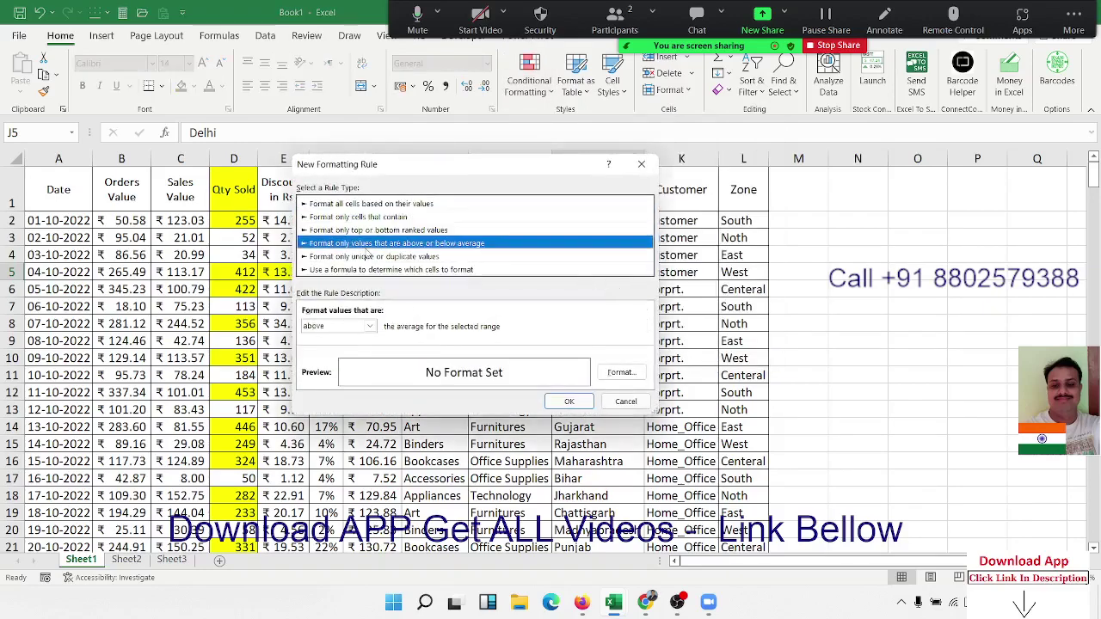
click(368, 266)
click(368, 257)
click(367, 244)
click(368, 230)
click(369, 256)
click(366, 269)
click(364, 256)
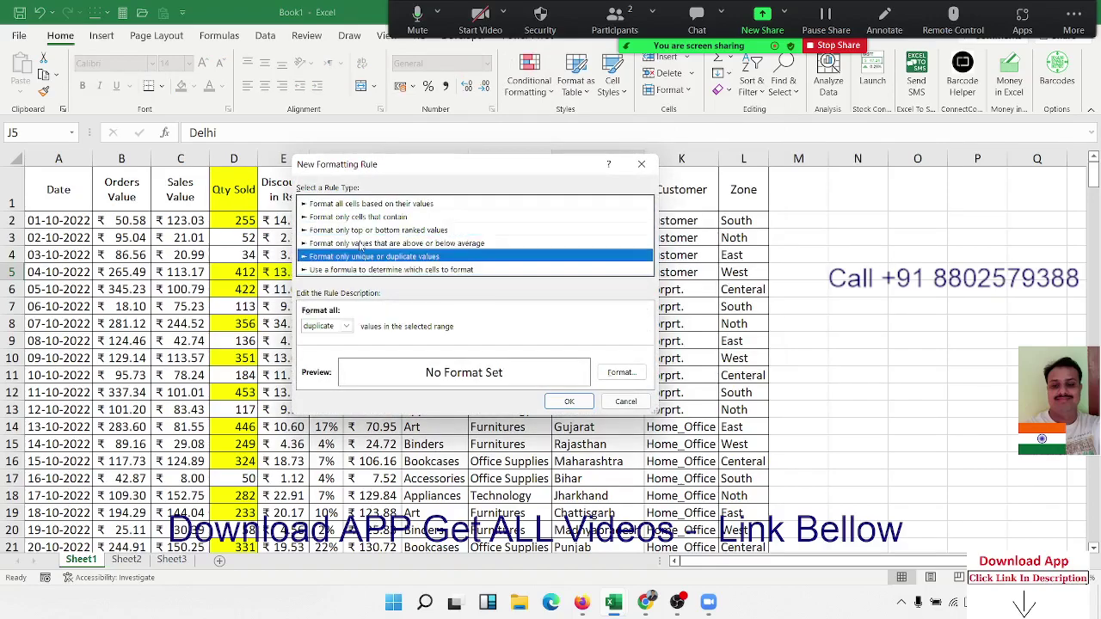
click(363, 243)
click(358, 230)
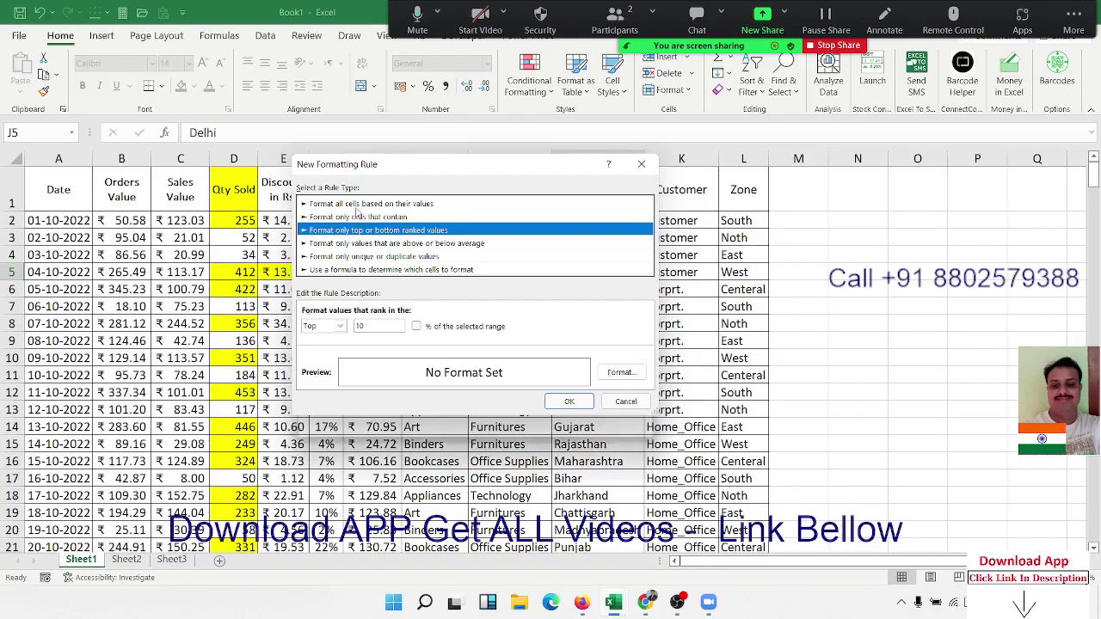